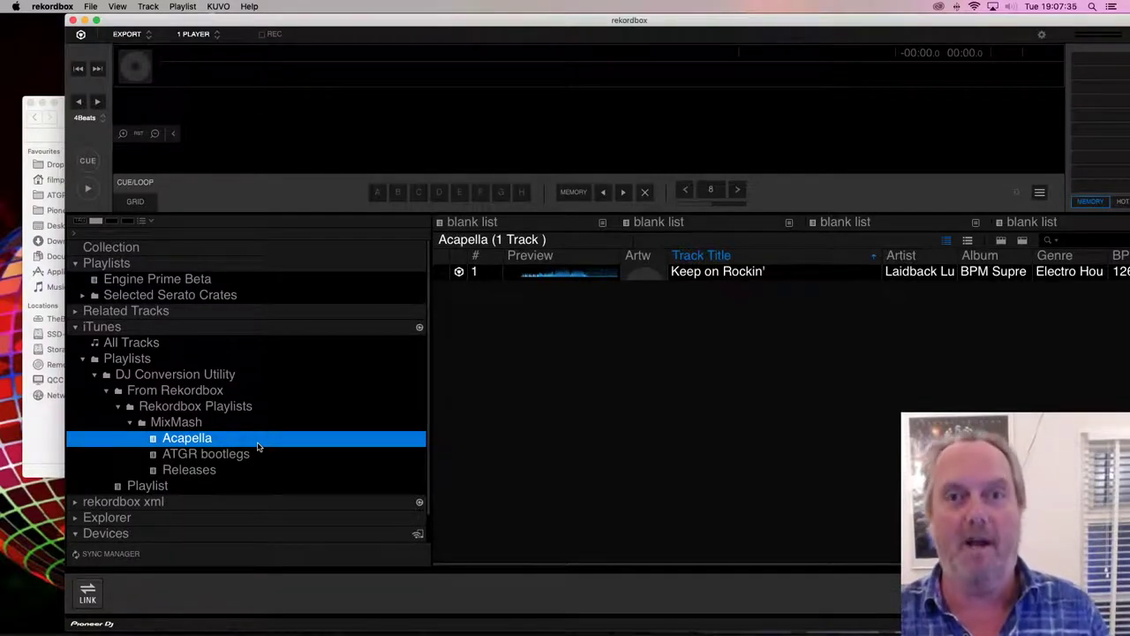
Step: Minimise the current rekordbox window and launch the other rekordbox version
left_click(568, 477)
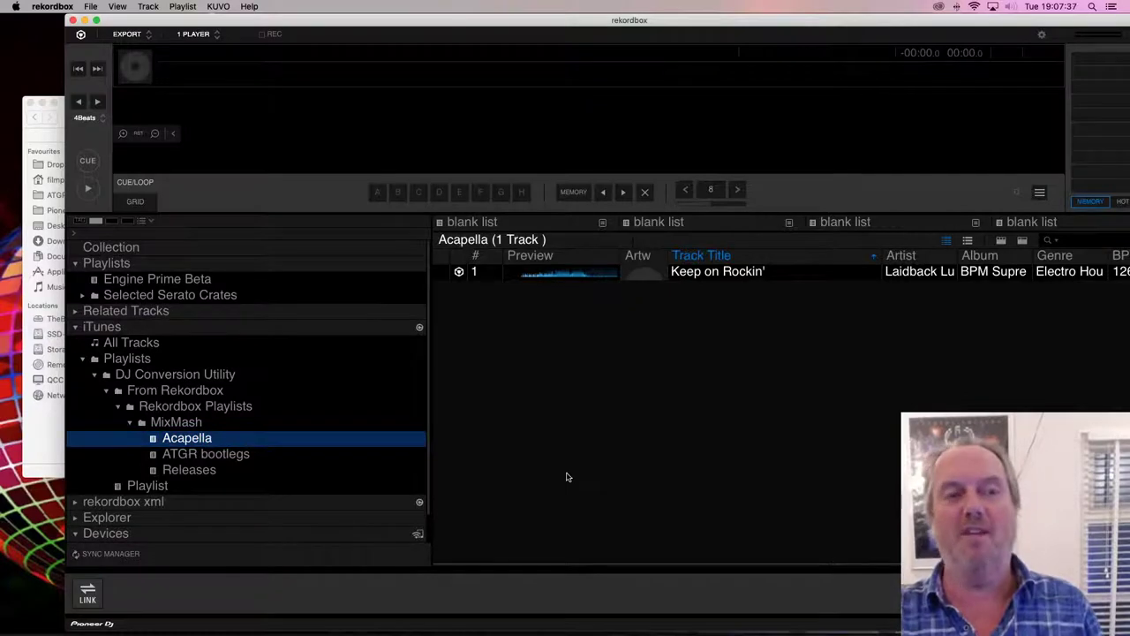
key("super+m")
key("super+Tab")
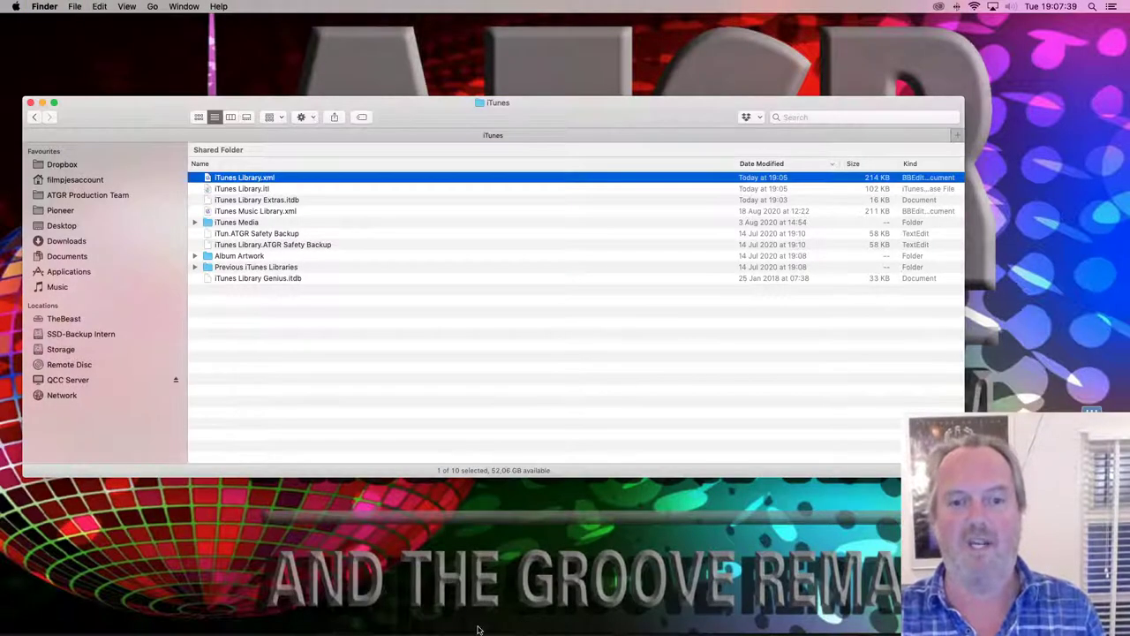
mouse_move(478, 630)
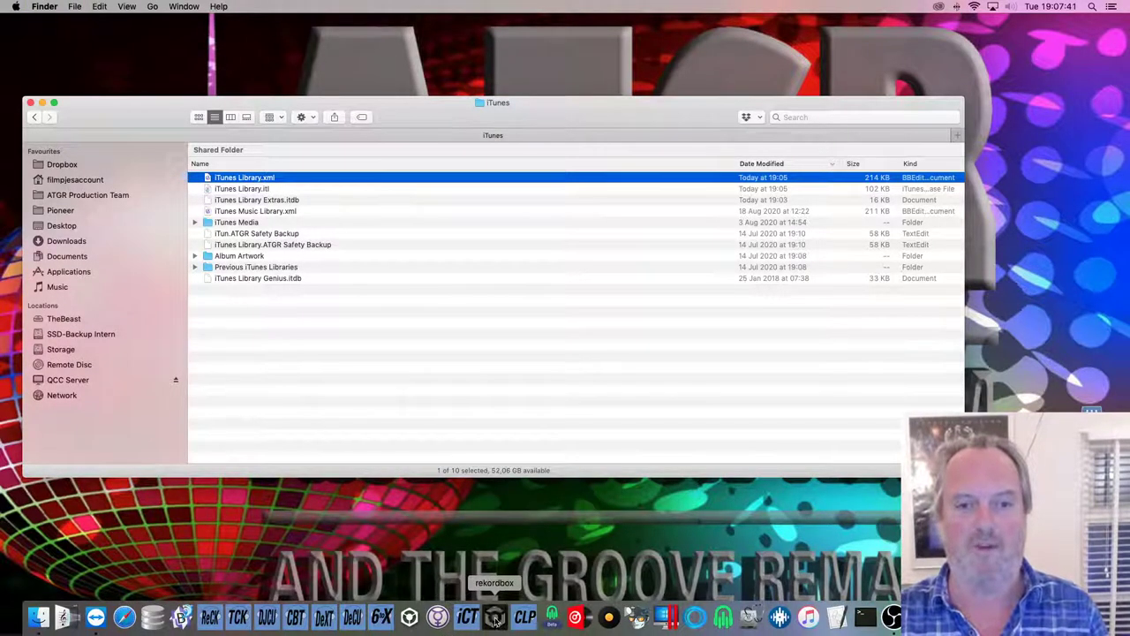
left_click(496, 621)
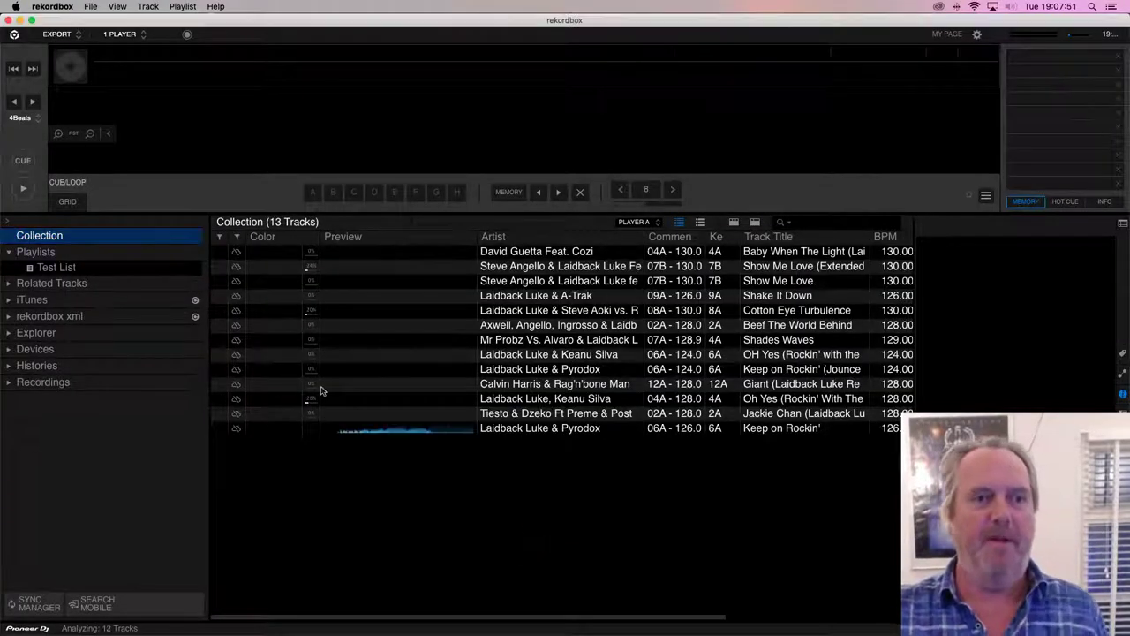
Step: Set the iTunes library file in the database preferences to iTunes Library.xml from the Music/iTunes folder
left_click(44, 6)
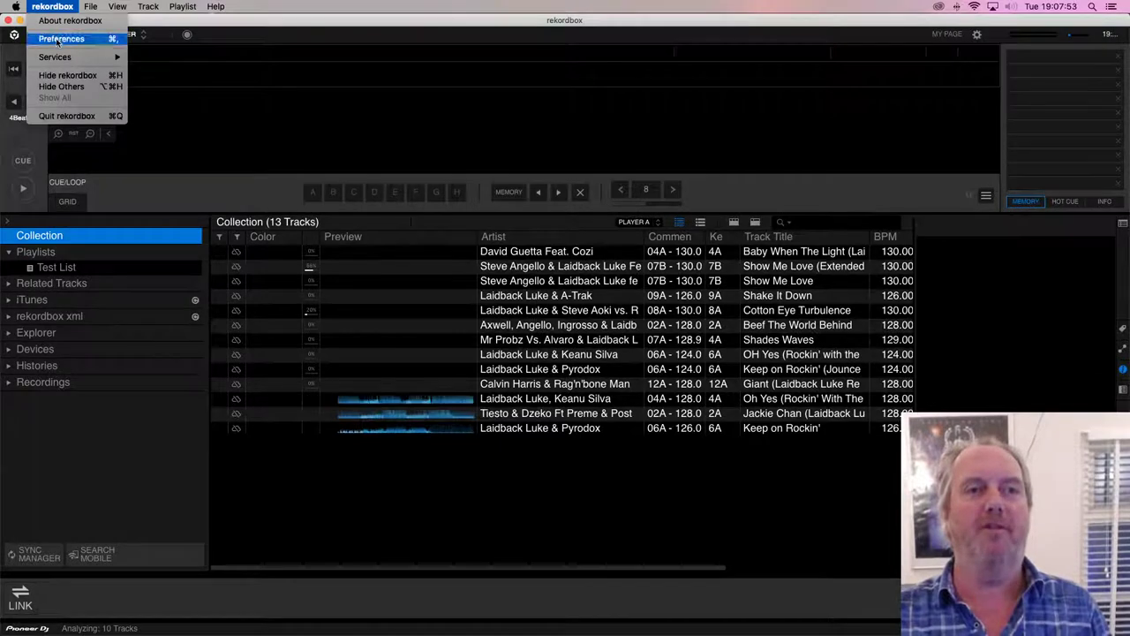
left_click(62, 40)
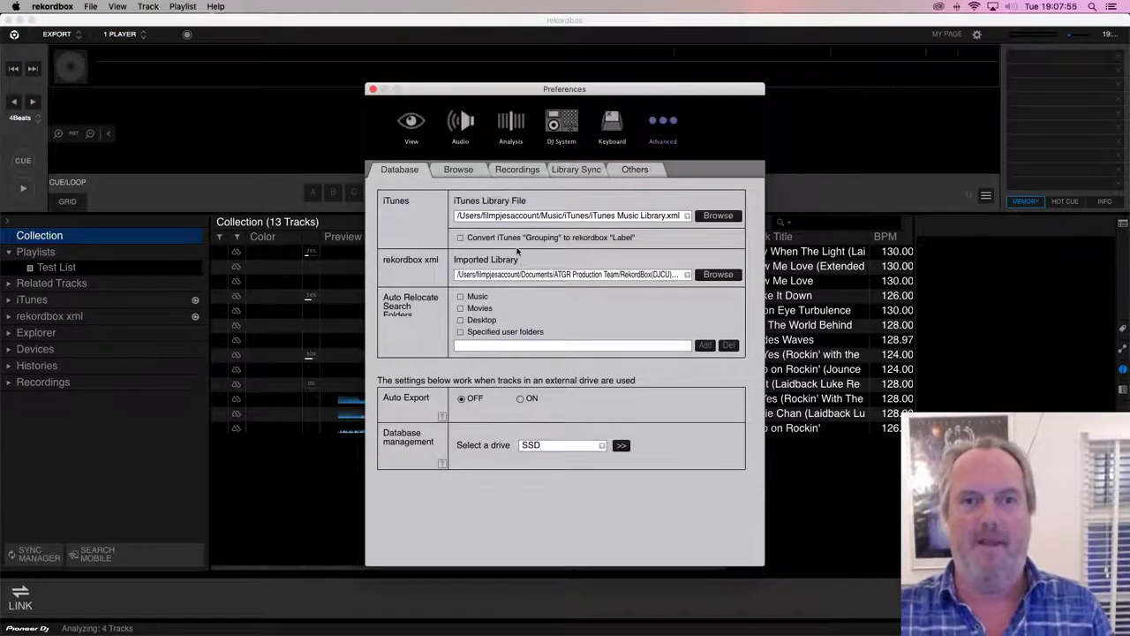
left_click(717, 218)
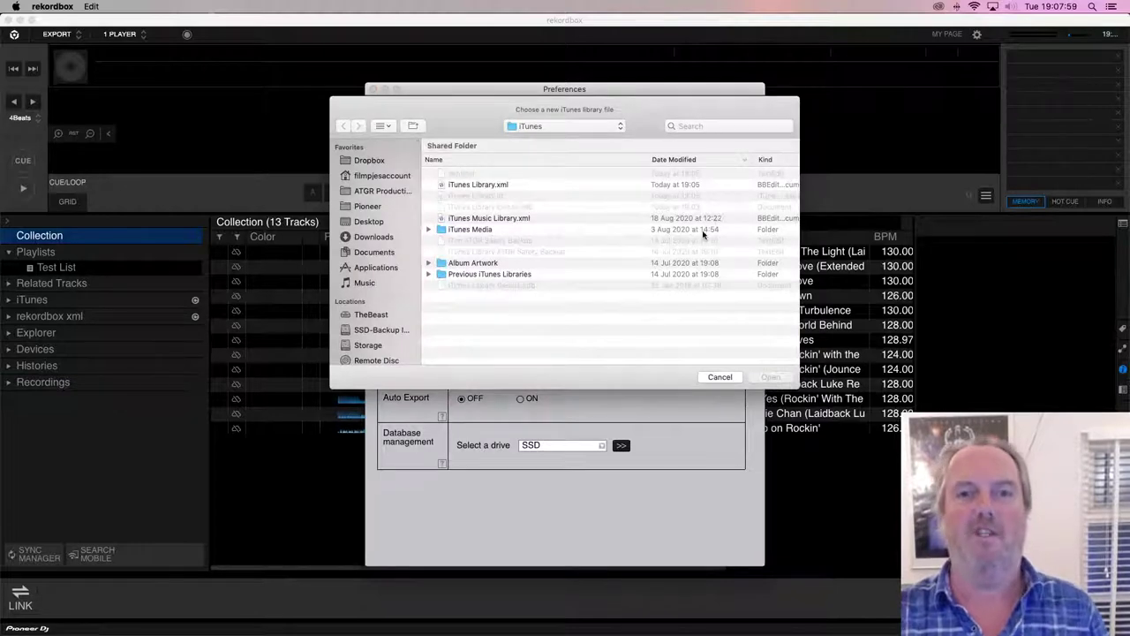
double_click(540, 186)
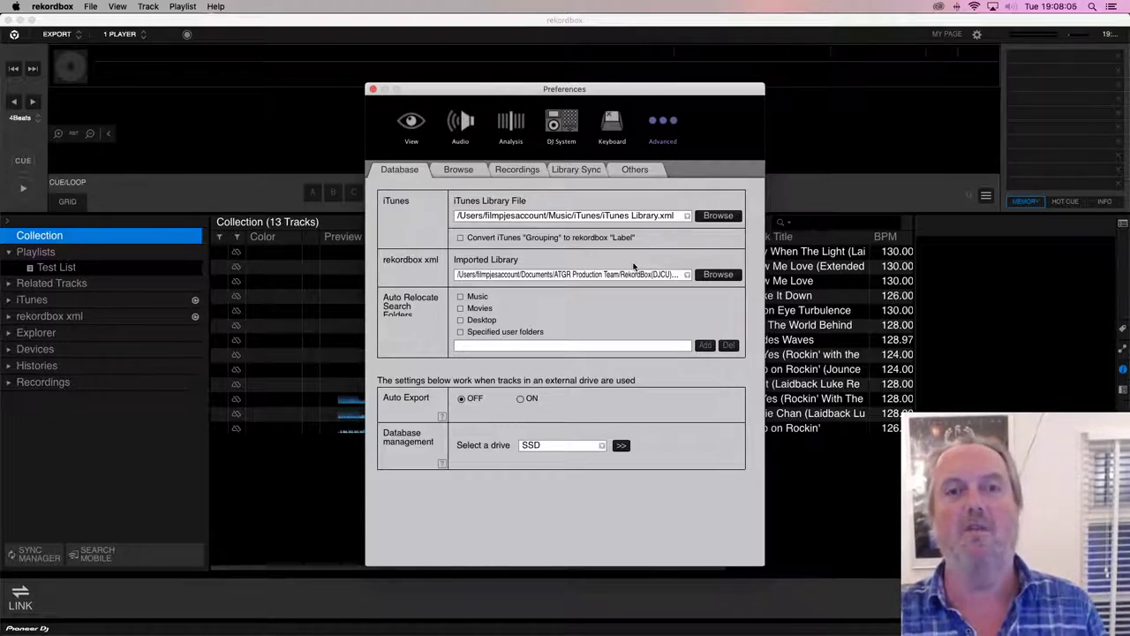
key("super+w")
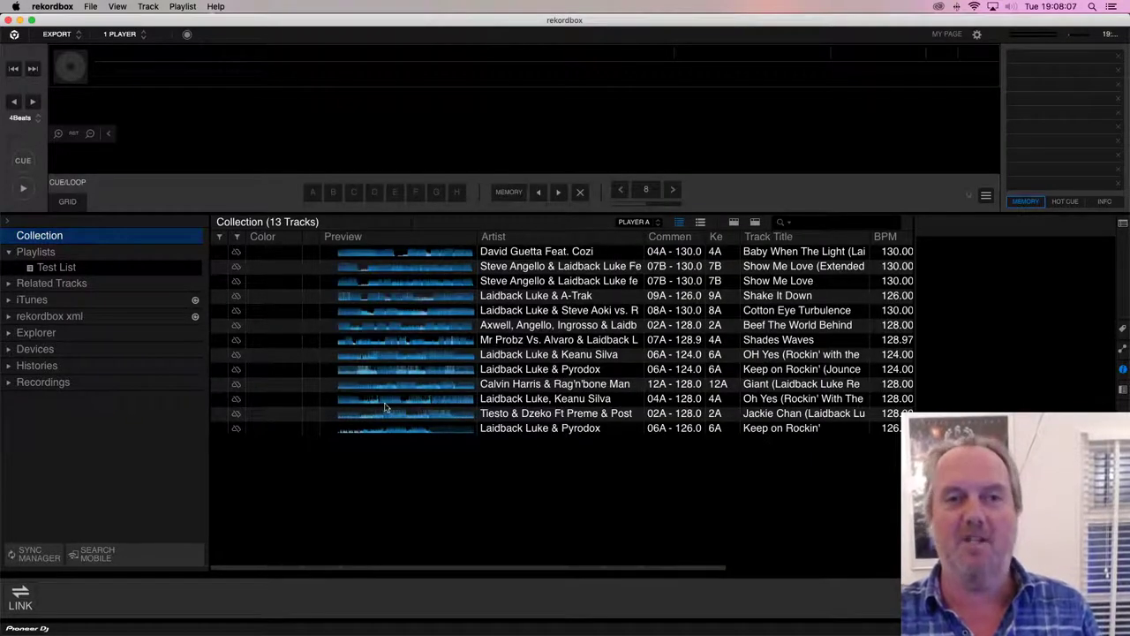
Step: Import all iTunes playlists, including DJ Conversion Utility, into rekordbox with the Sync Manager
left_click(36, 556)
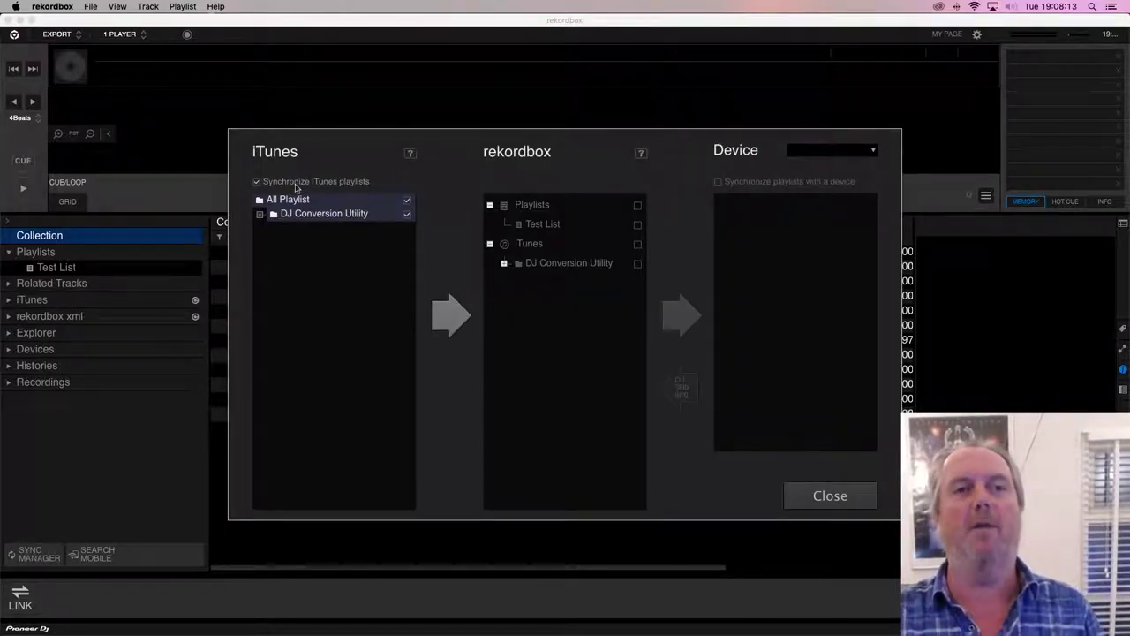
left_click(450, 315)
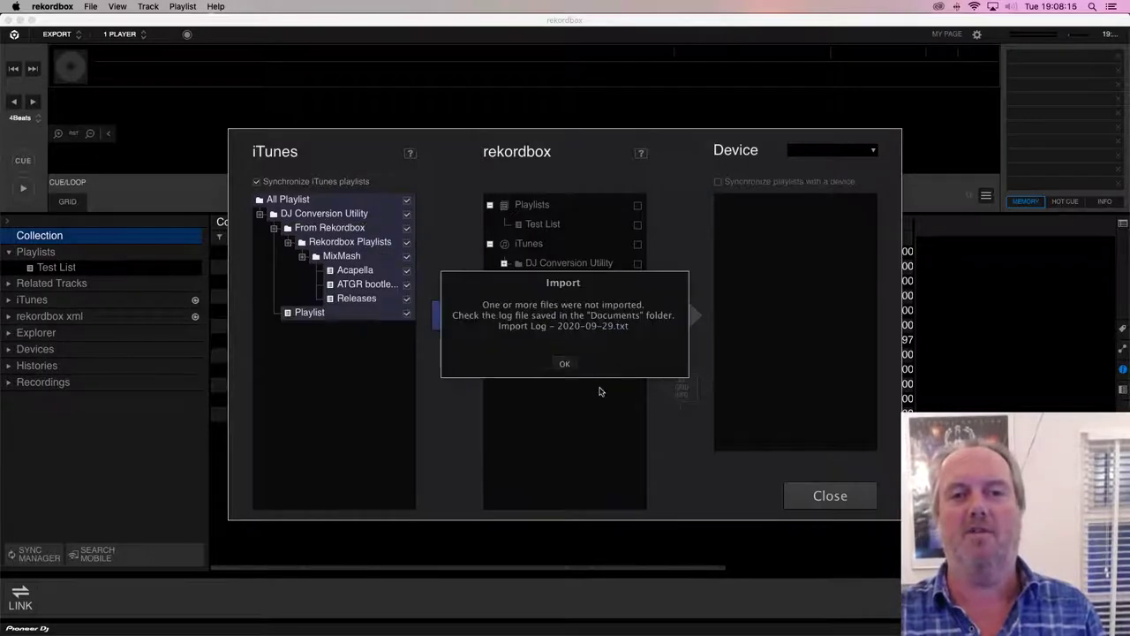
left_click(570, 368)
left_click(831, 495)
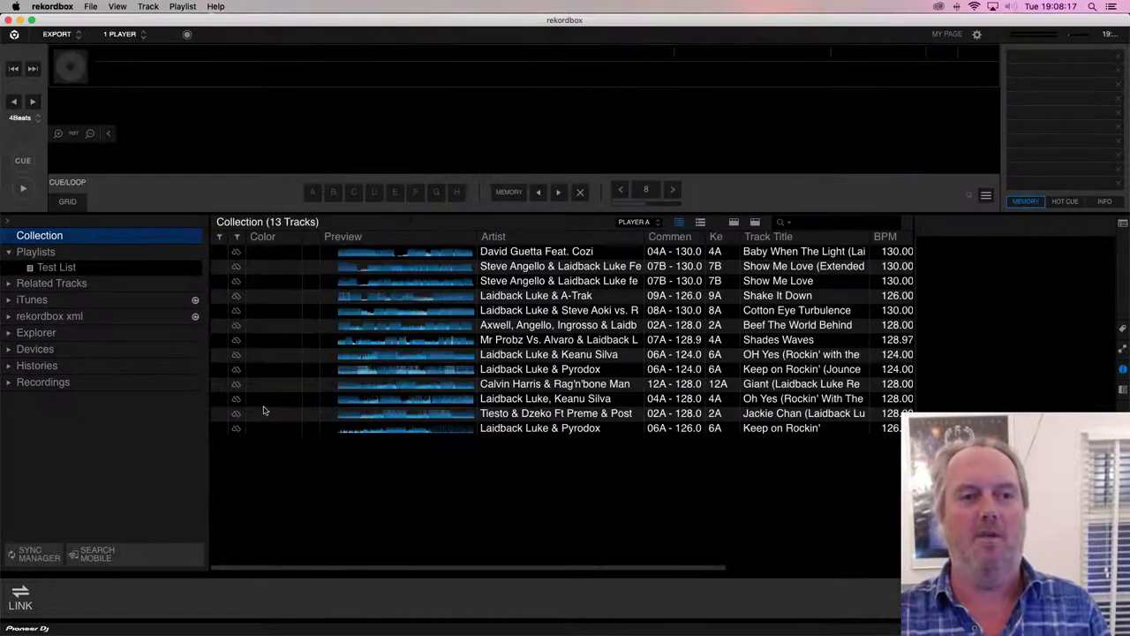
Step: Expand the iTunes playlist tree down to the MixMash folder and view its Acapella and Releases playlists
left_click(8, 300)
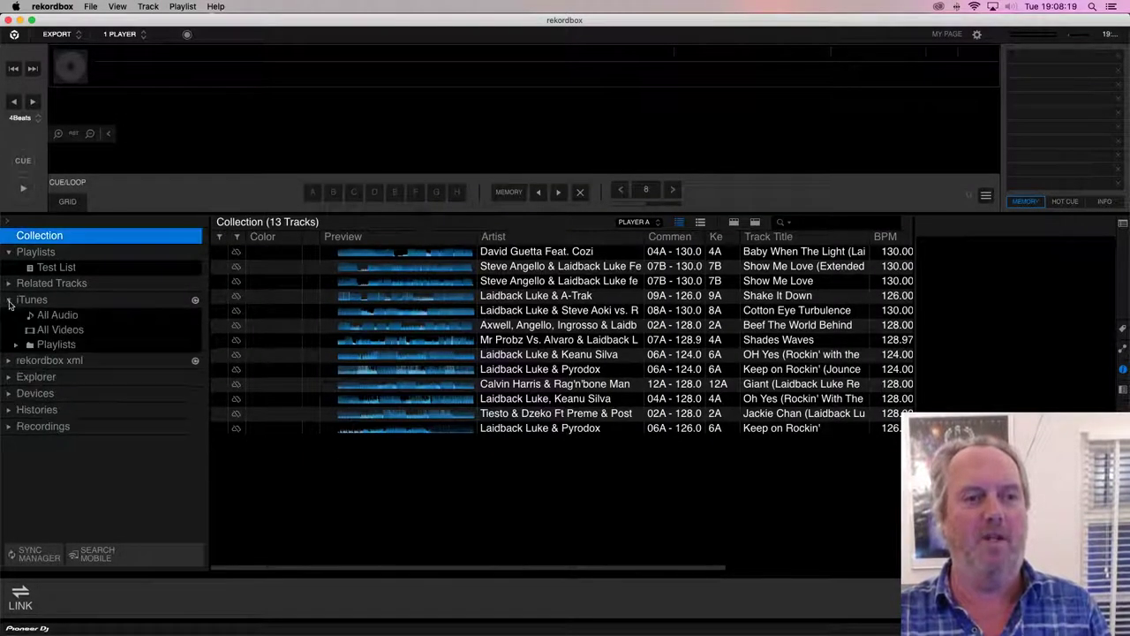
left_click(16, 344)
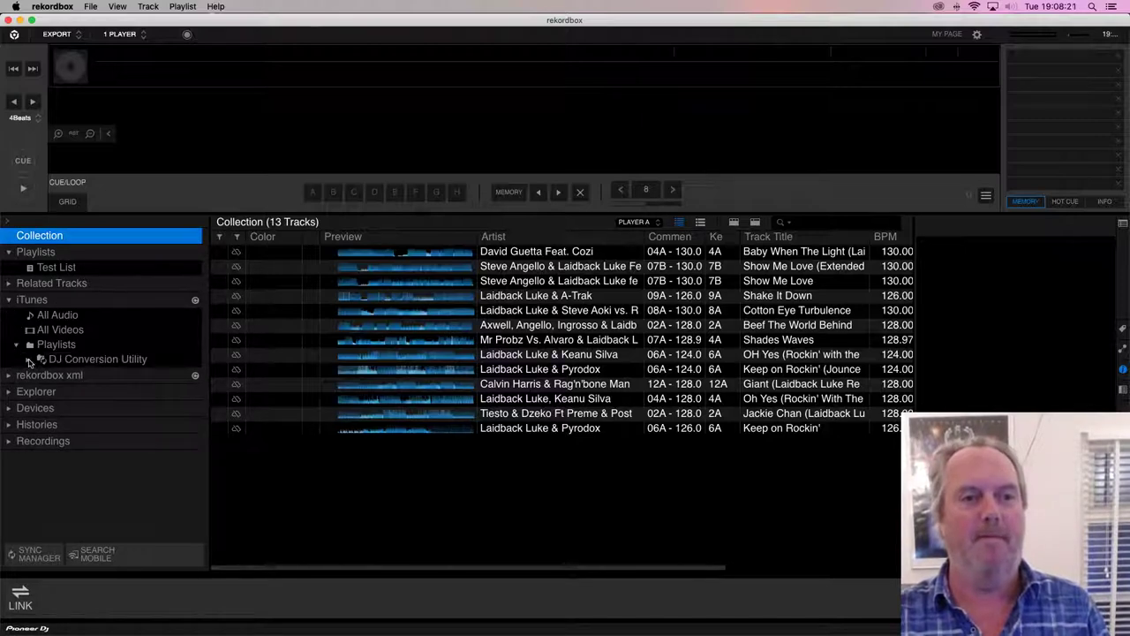
left_click(28, 360)
left_click(39, 375)
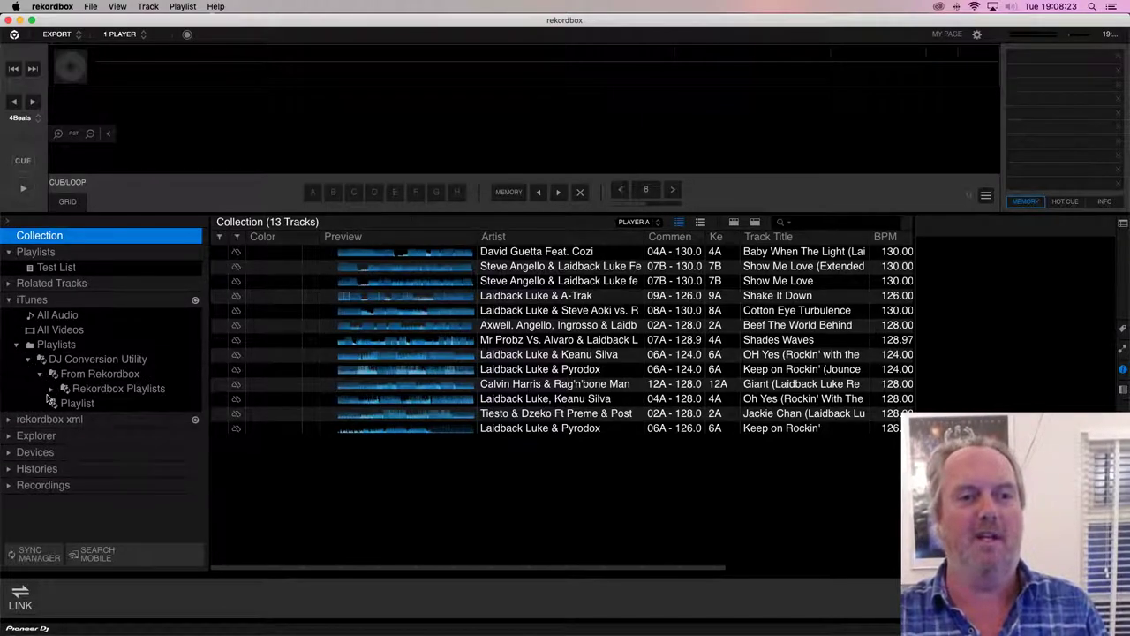
left_click(51, 389)
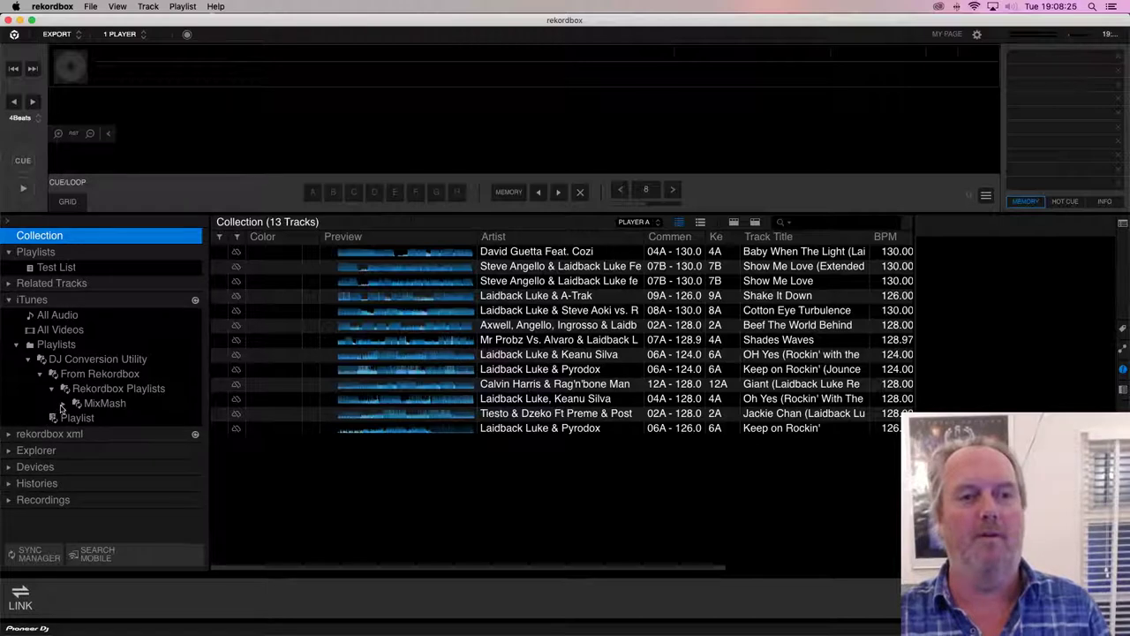
left_click(63, 404)
left_click(95, 424)
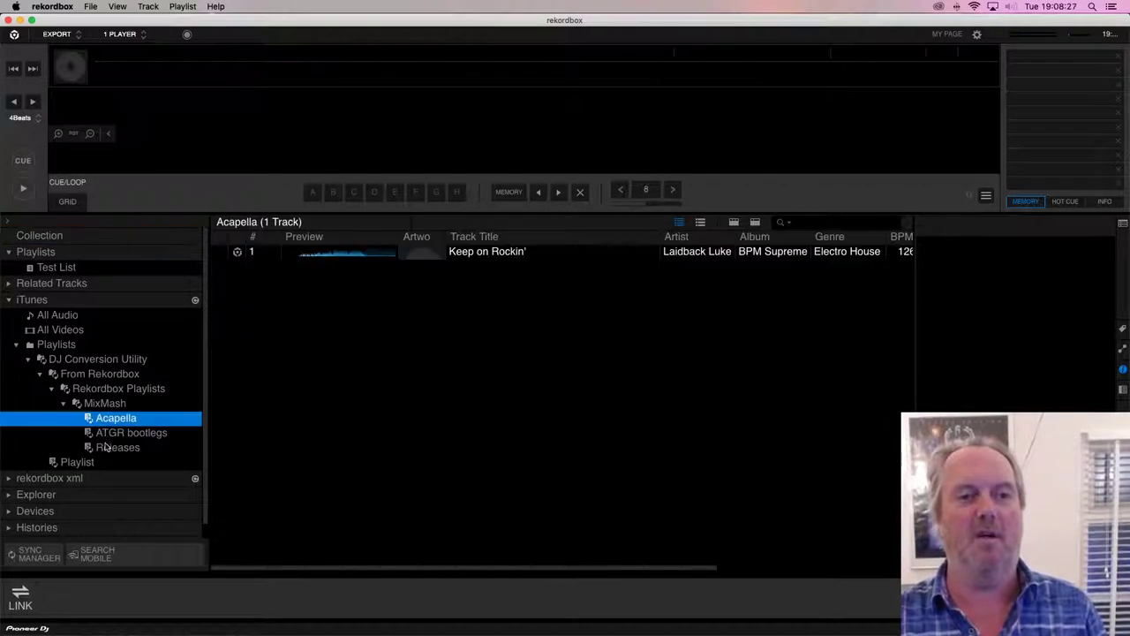
left_click(107, 448)
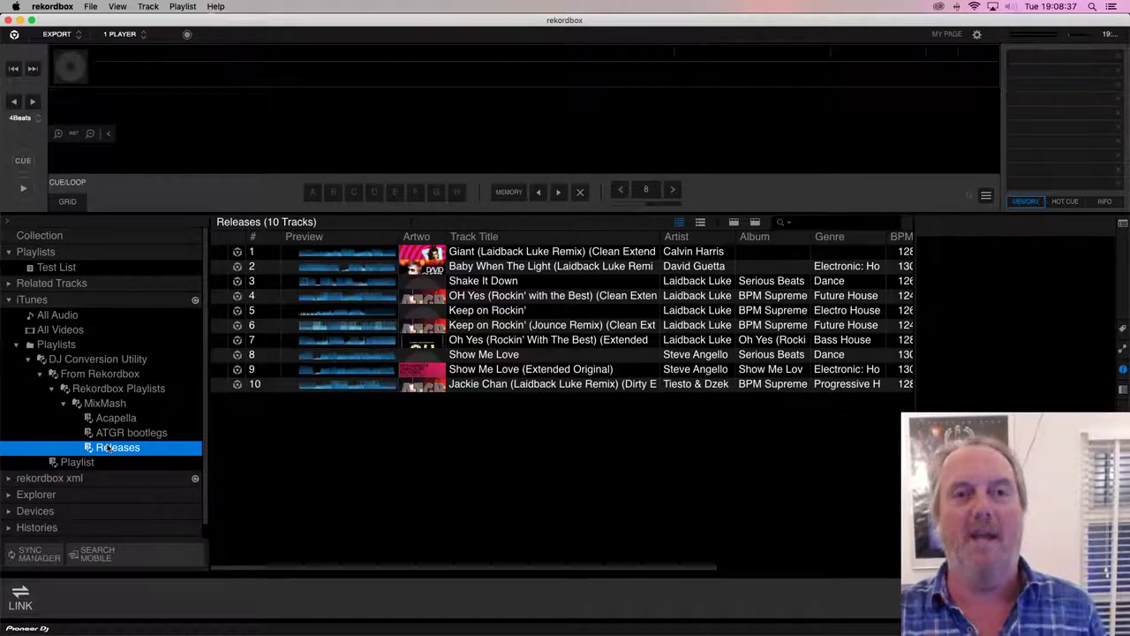
Step: Minimise rekordbox, switch to the TeamViewer session of ATGR-MBA in full screen and collapse its session list
key("super+m")
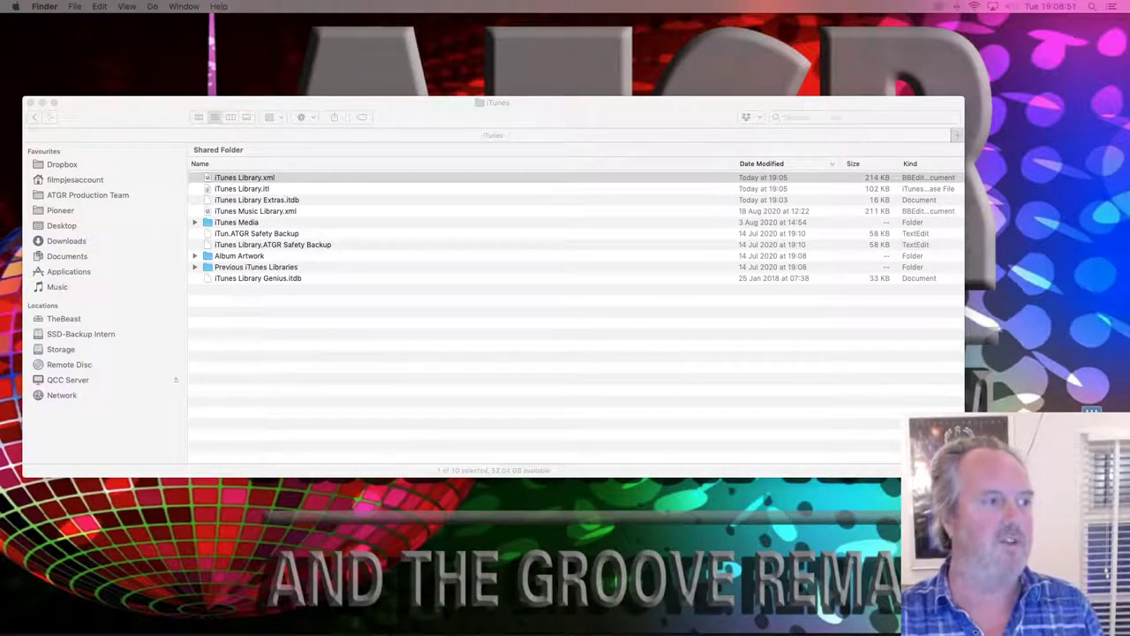
key("super+Tab")
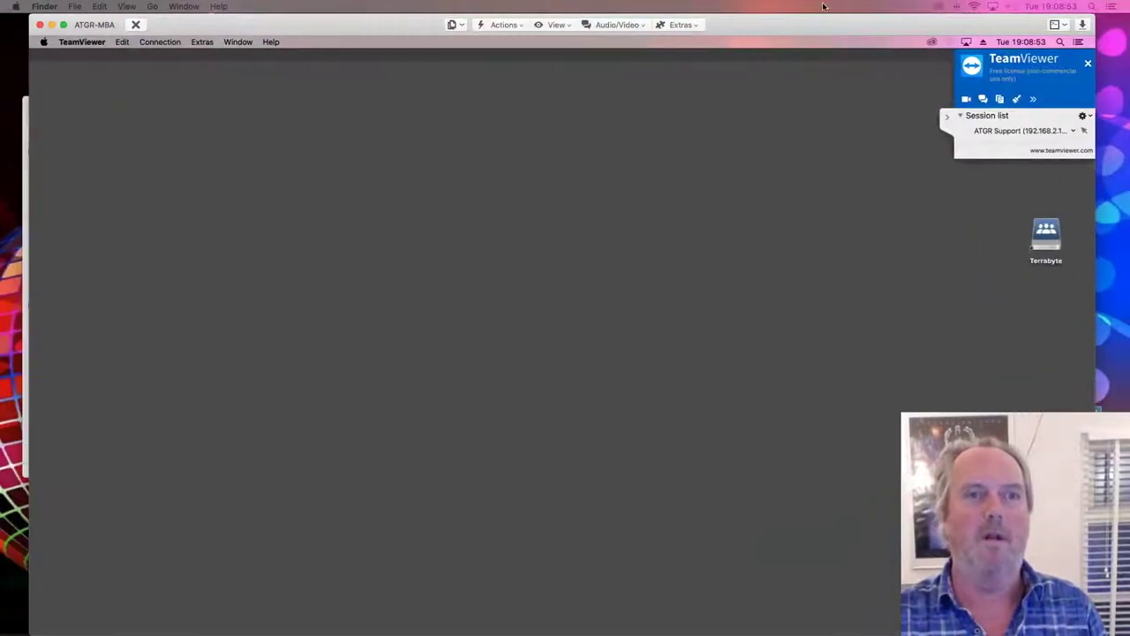
left_click(64, 25)
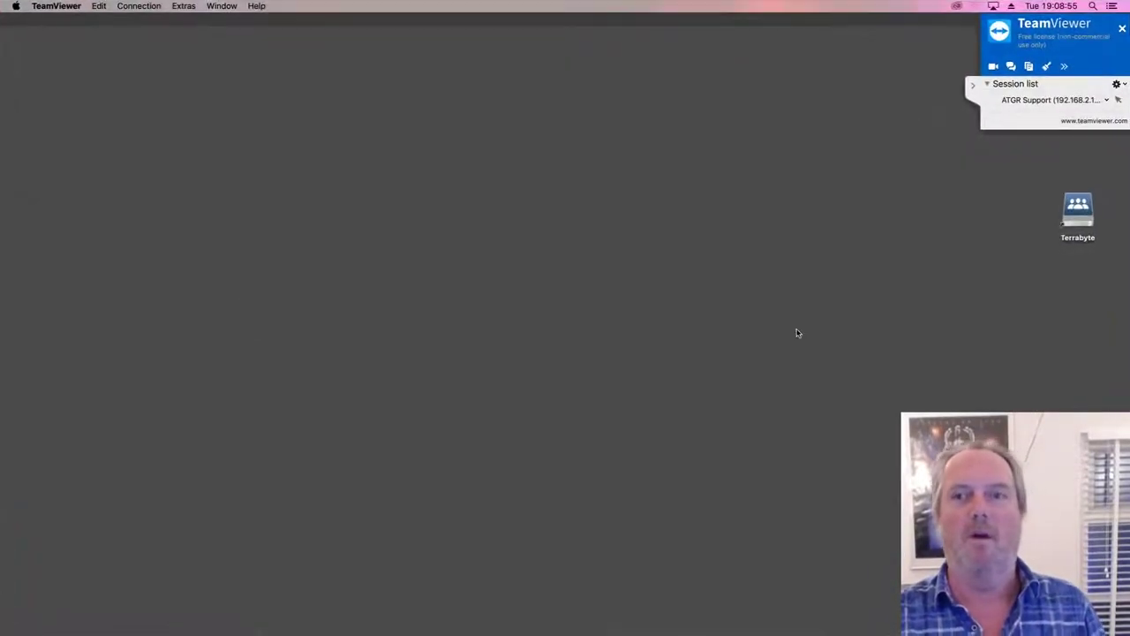
left_click(973, 85)
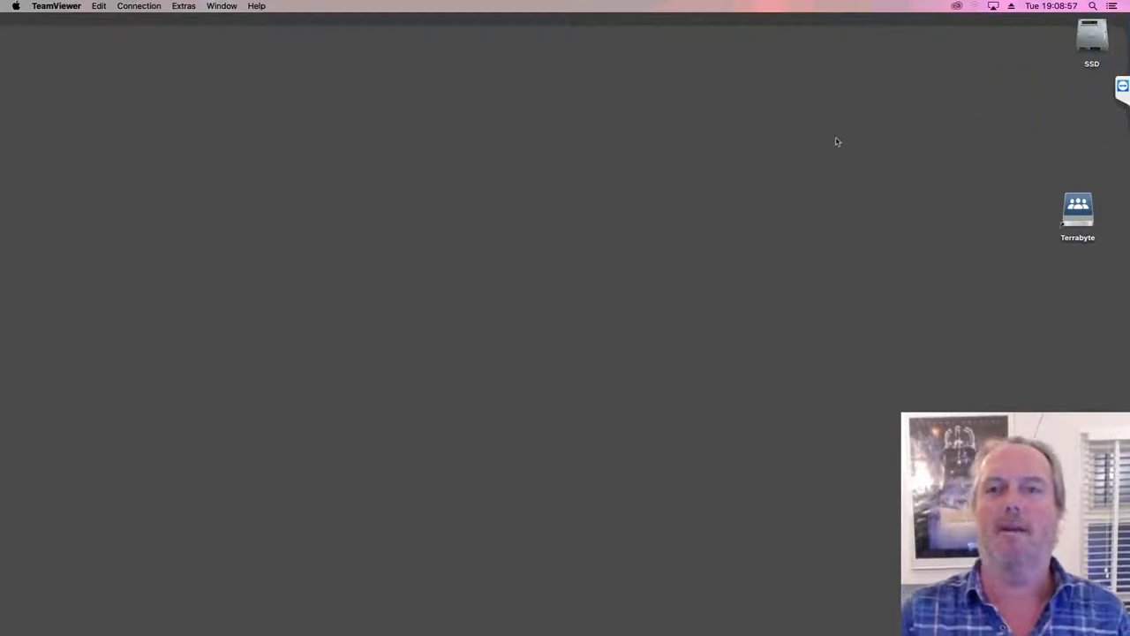
left_click(830, 147)
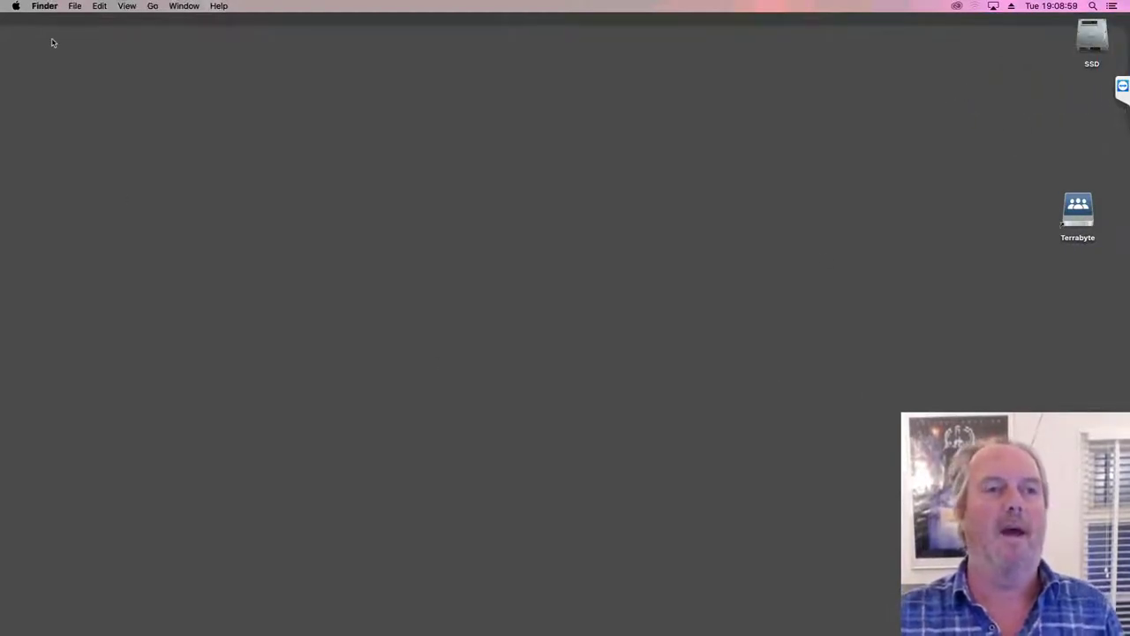
Step: Check the system information of the remote Mac in About This Mac and close it
left_click(17, 5)
left_click(17, 24)
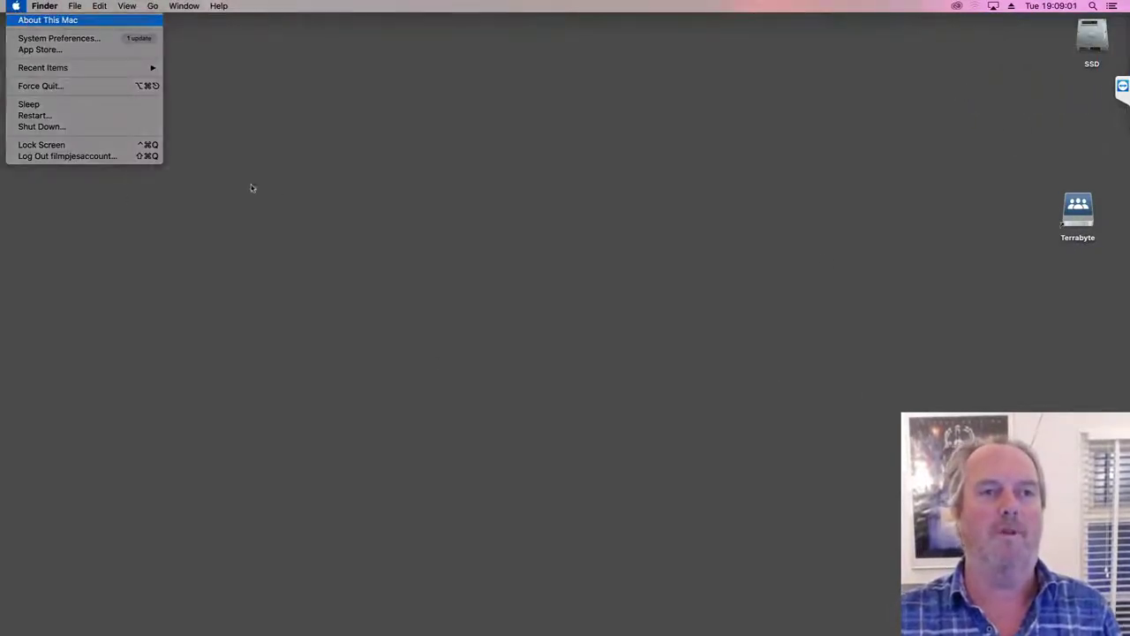
key("super+w")
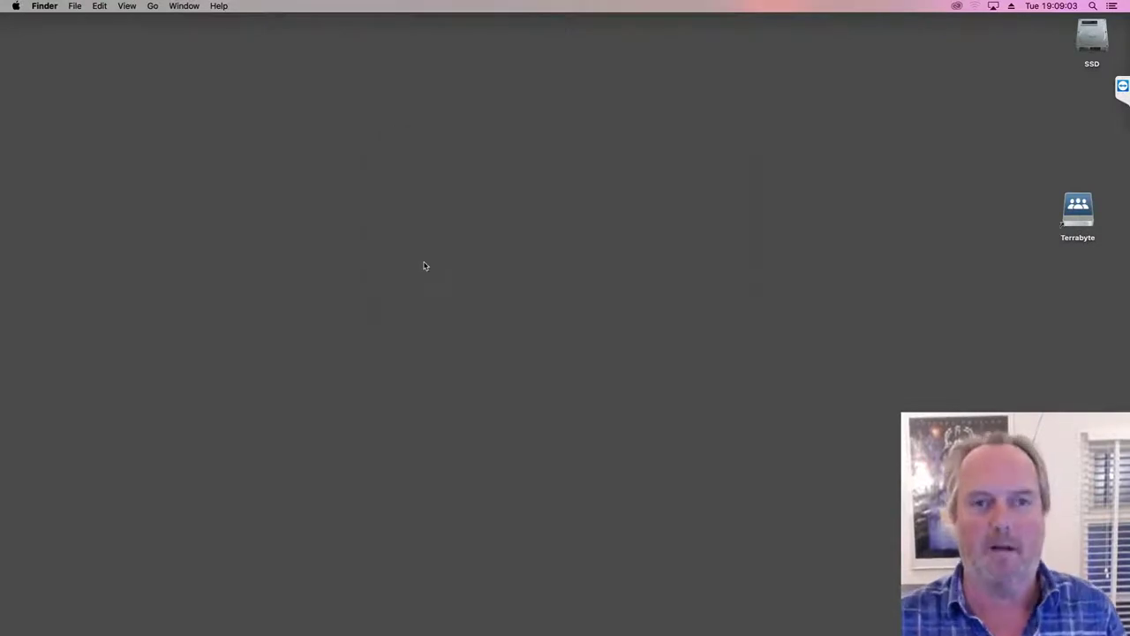
Step: Switch to the Music app on the remote Mac, examine its Advanced preferences and close them
mouse_move(749, 605)
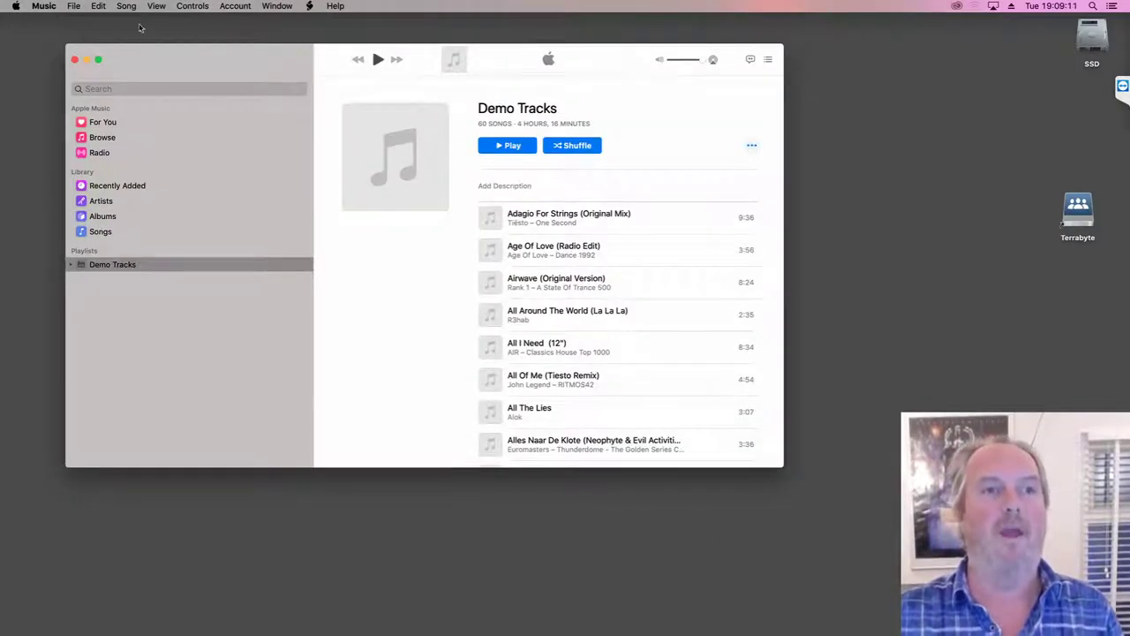
mouse_move(38, 10)
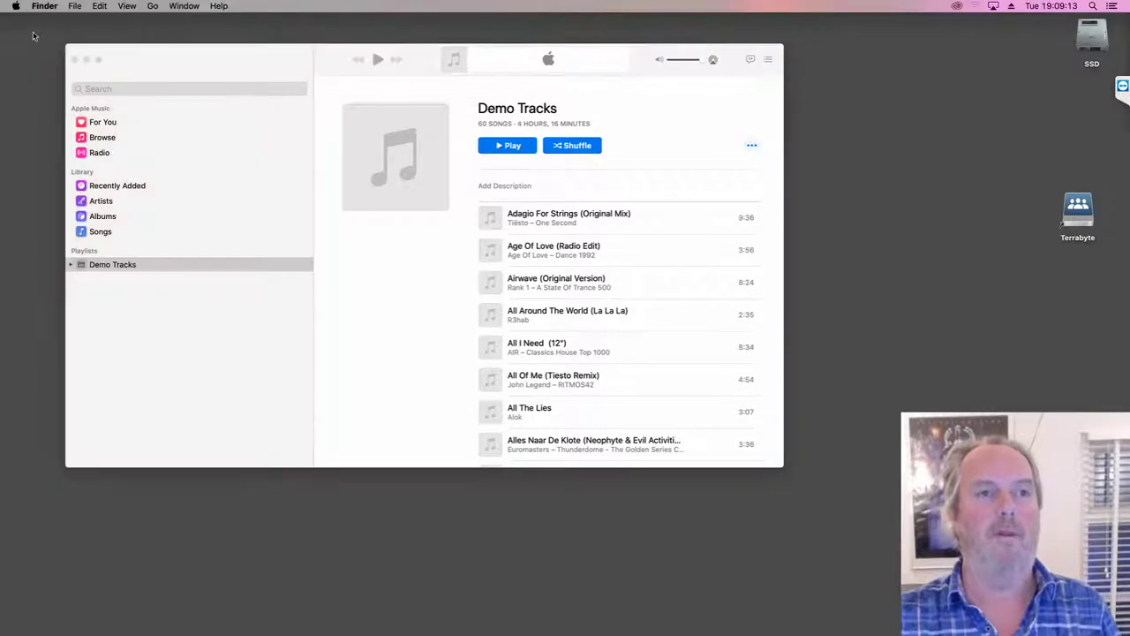
left_click(45, 7)
left_click(7, 111)
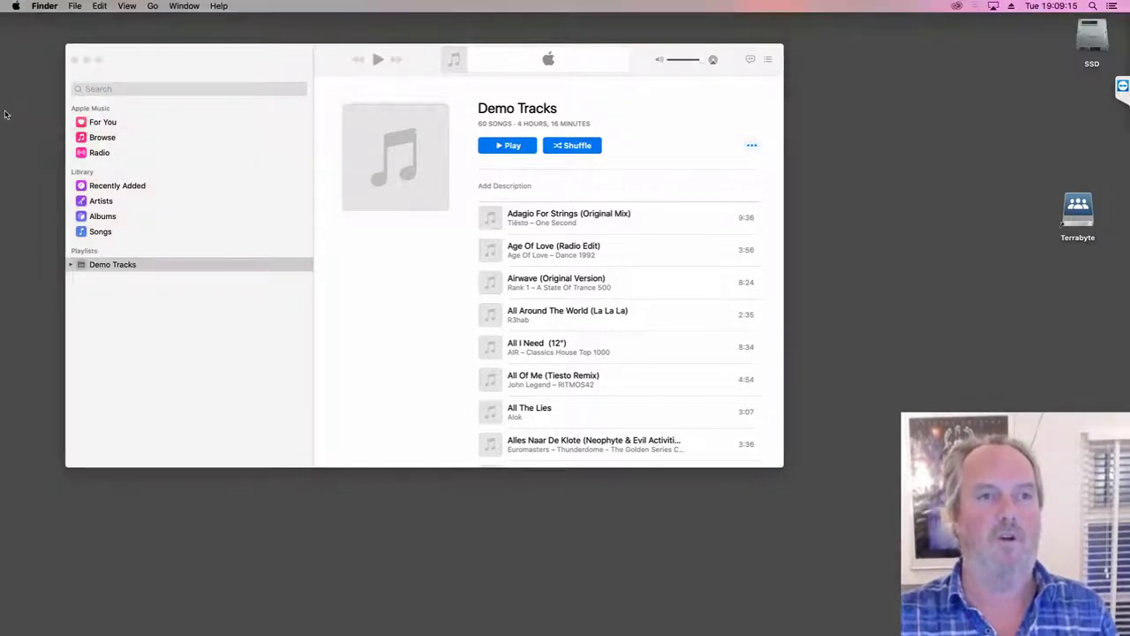
left_click(128, 68)
left_click(44, 6)
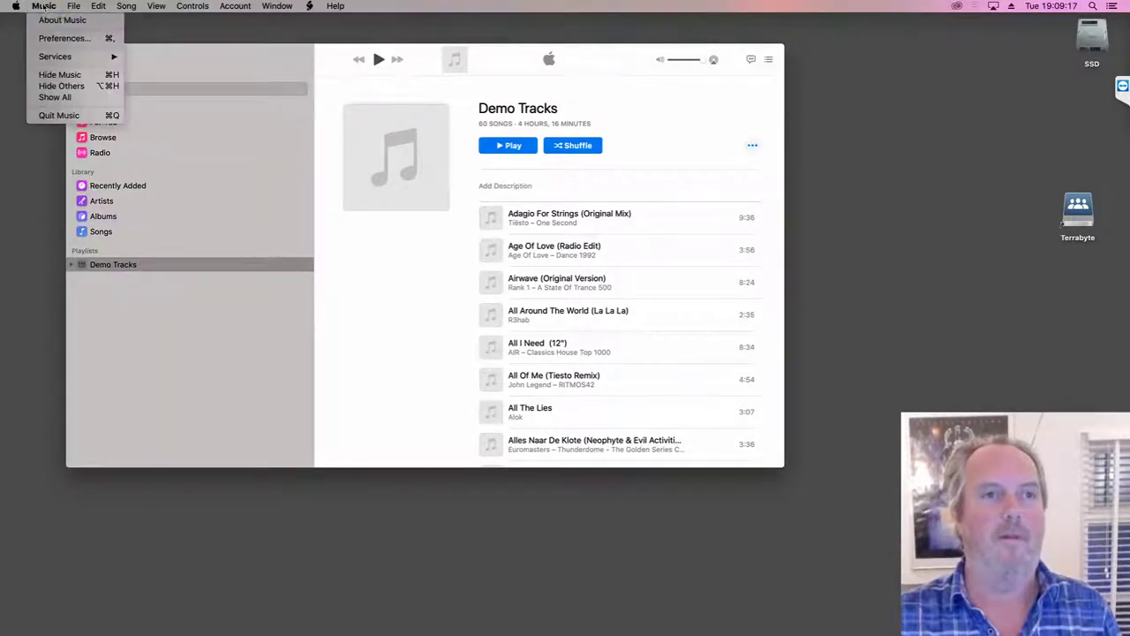
left_click(42, 40)
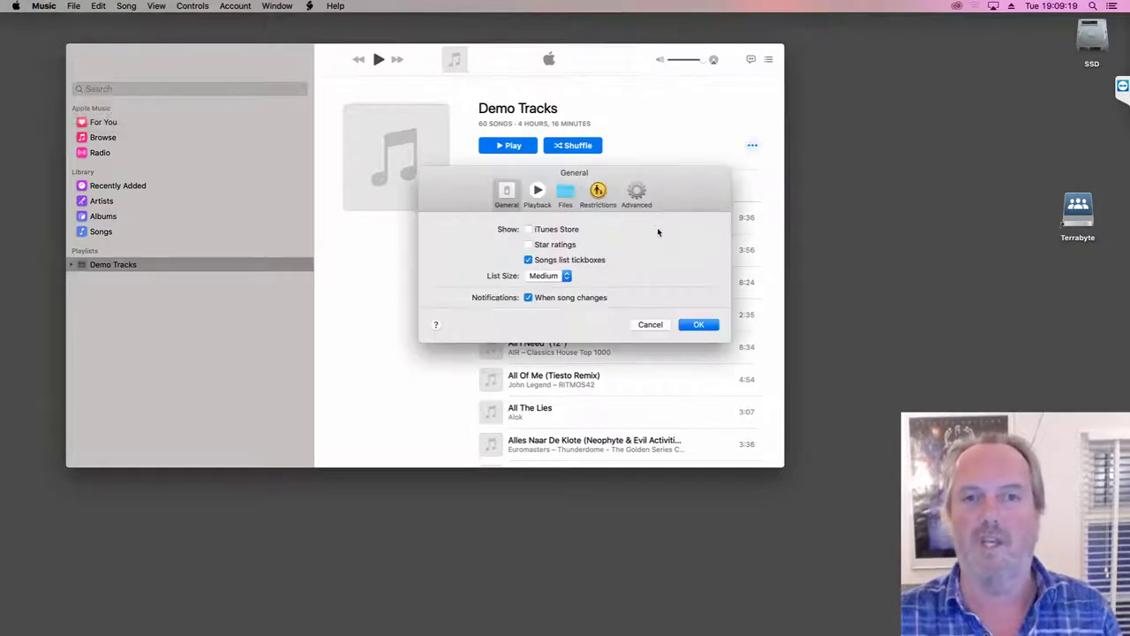
left_click(637, 189)
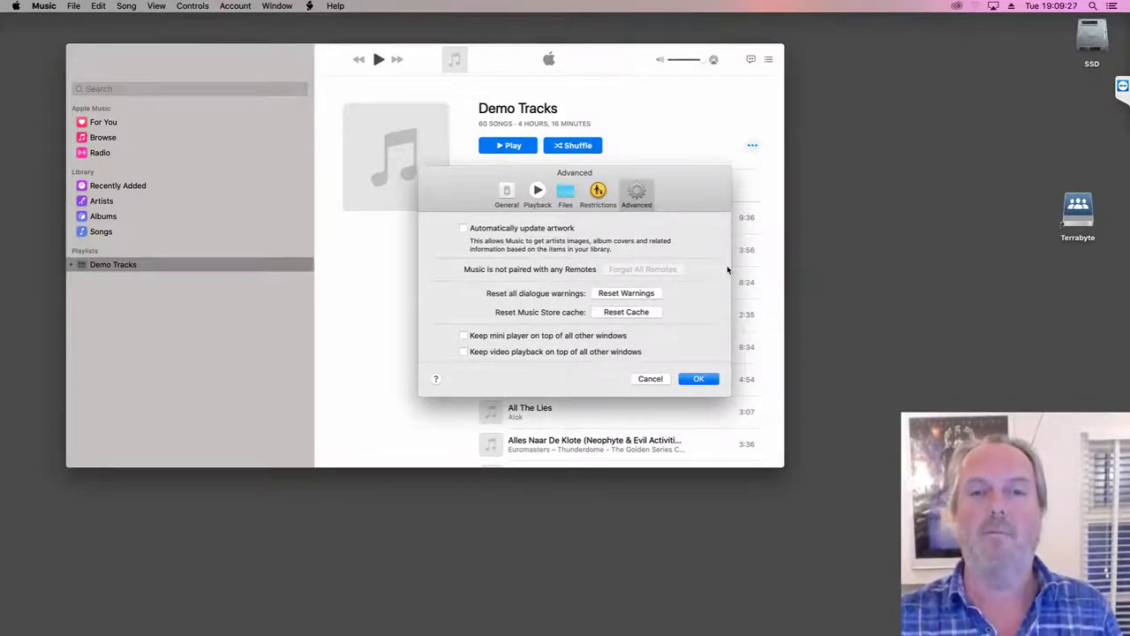
key("Return")
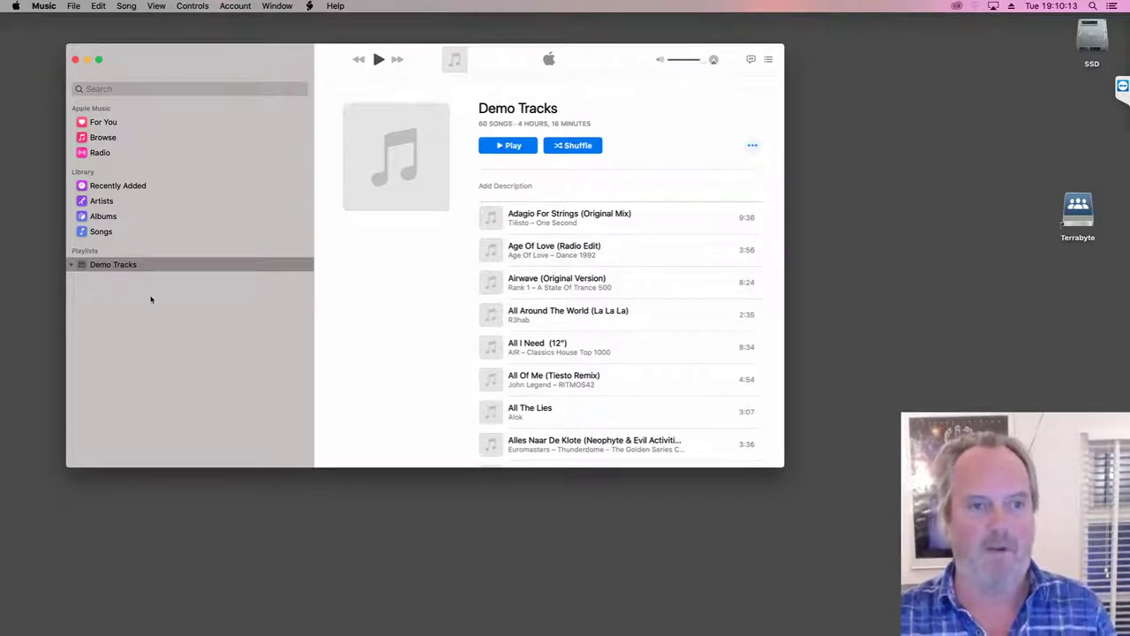
Step: Expand the Demo Tracks playlist folder and view the Bangers and NL div playlists
left_click(72, 264)
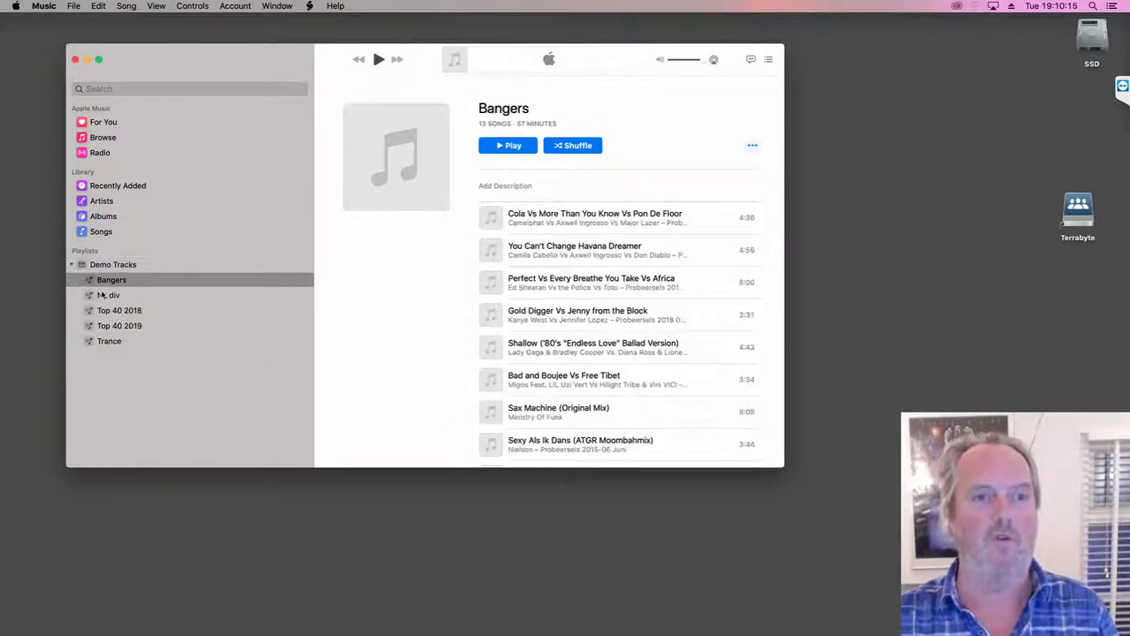
left_click(100, 280)
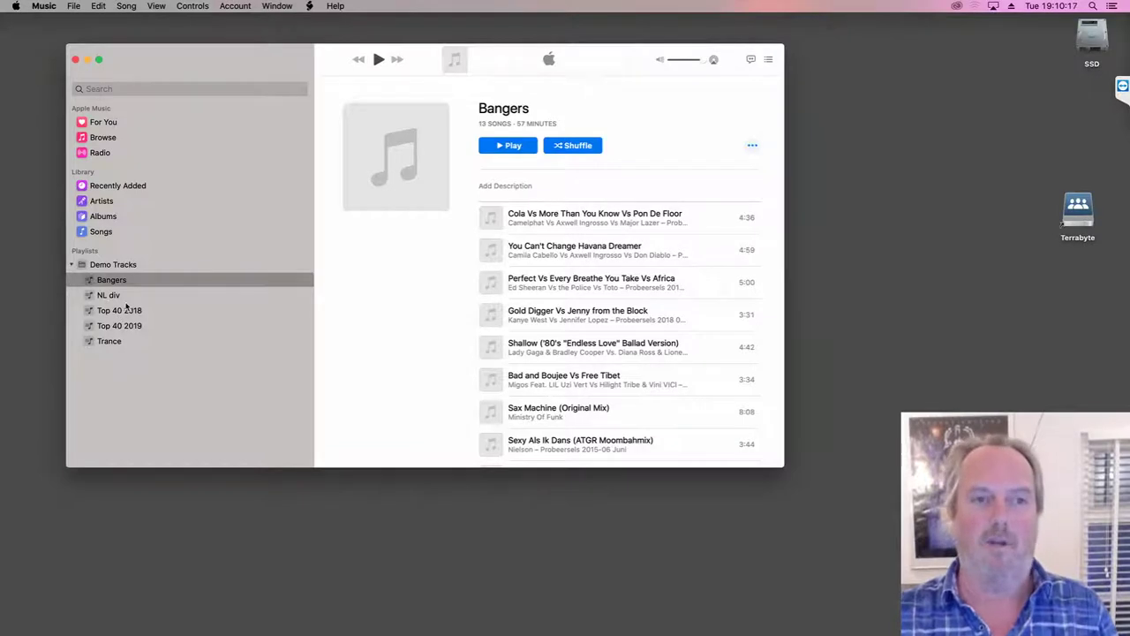
left_click(115, 297)
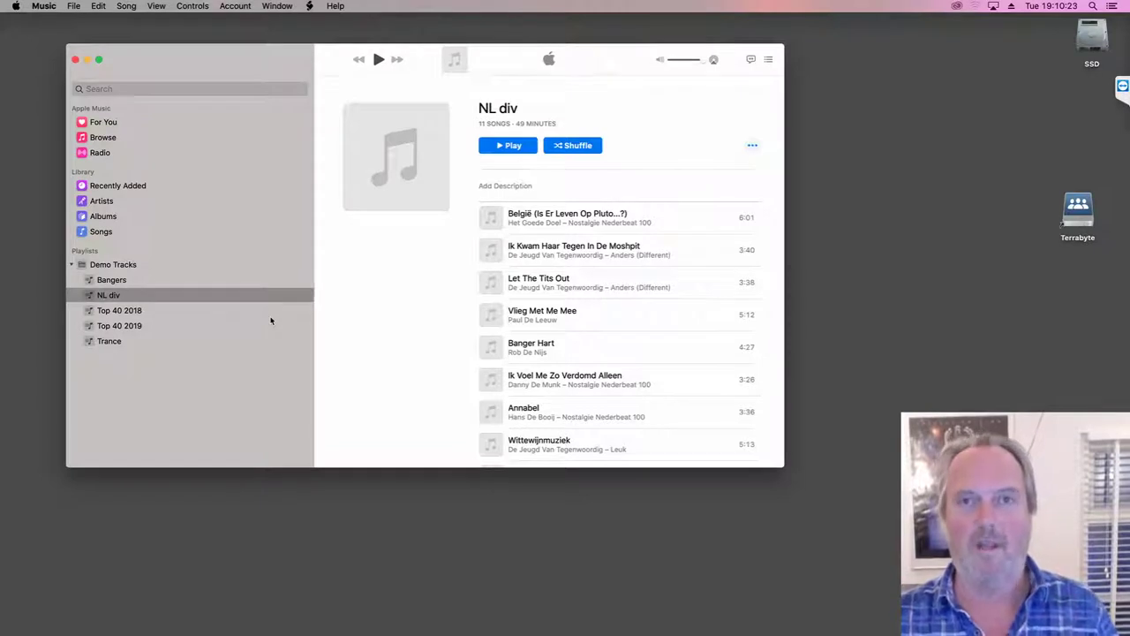
Step: Export the Music library to the Documents folder as "this lib.xml"
left_click(73, 6)
left_click(19, 96)
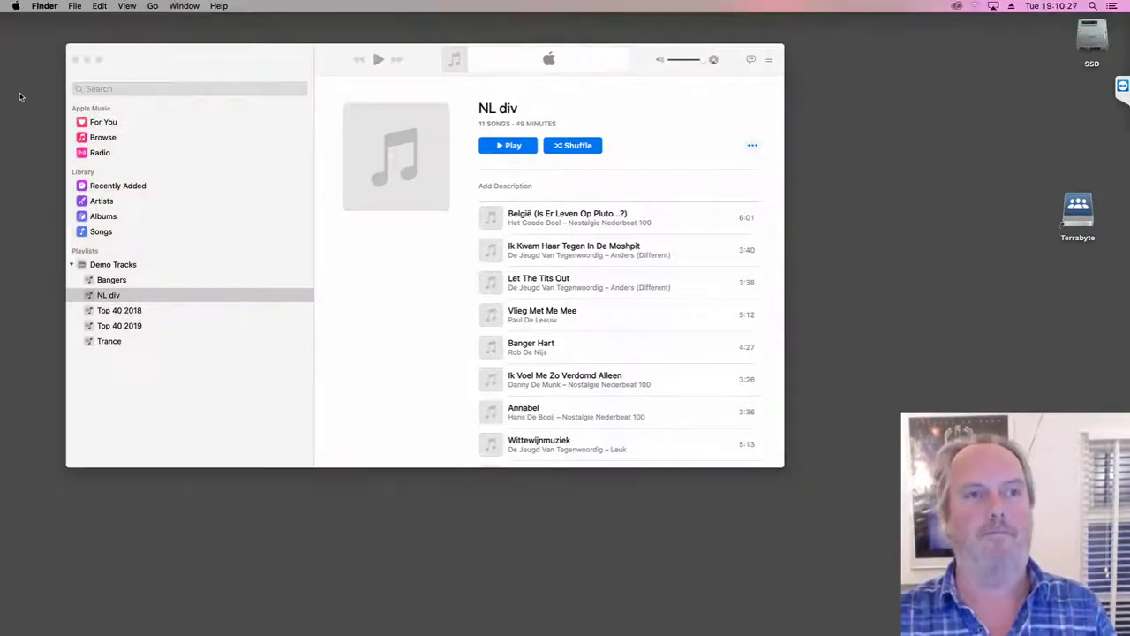
left_click(117, 62)
left_click(73, 6)
mouse_move(86, 61)
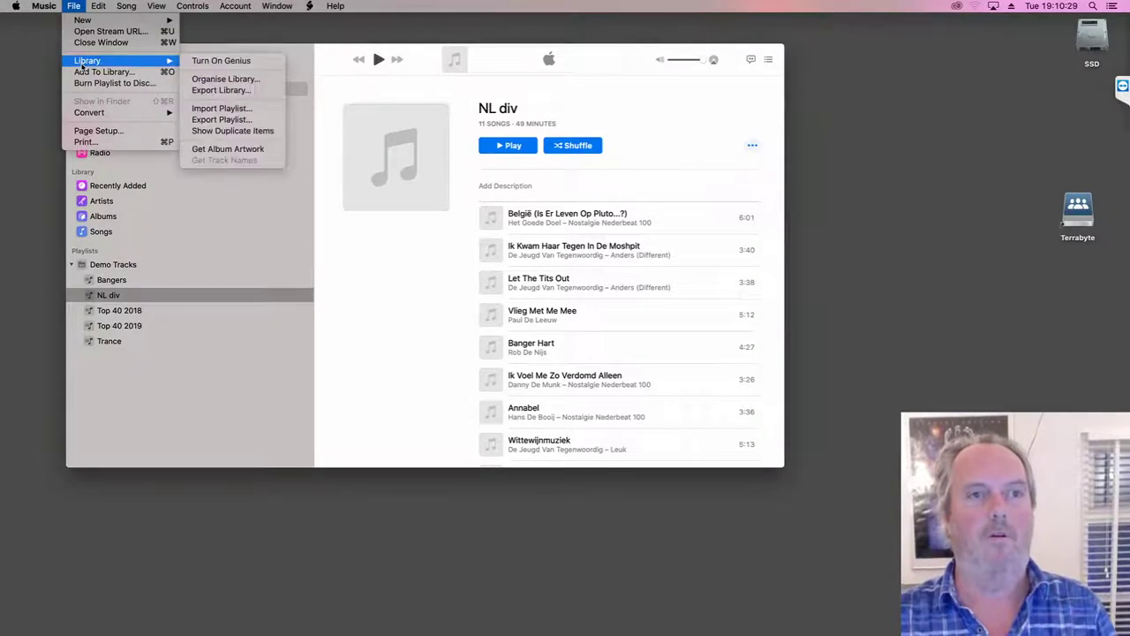
left_click(253, 93)
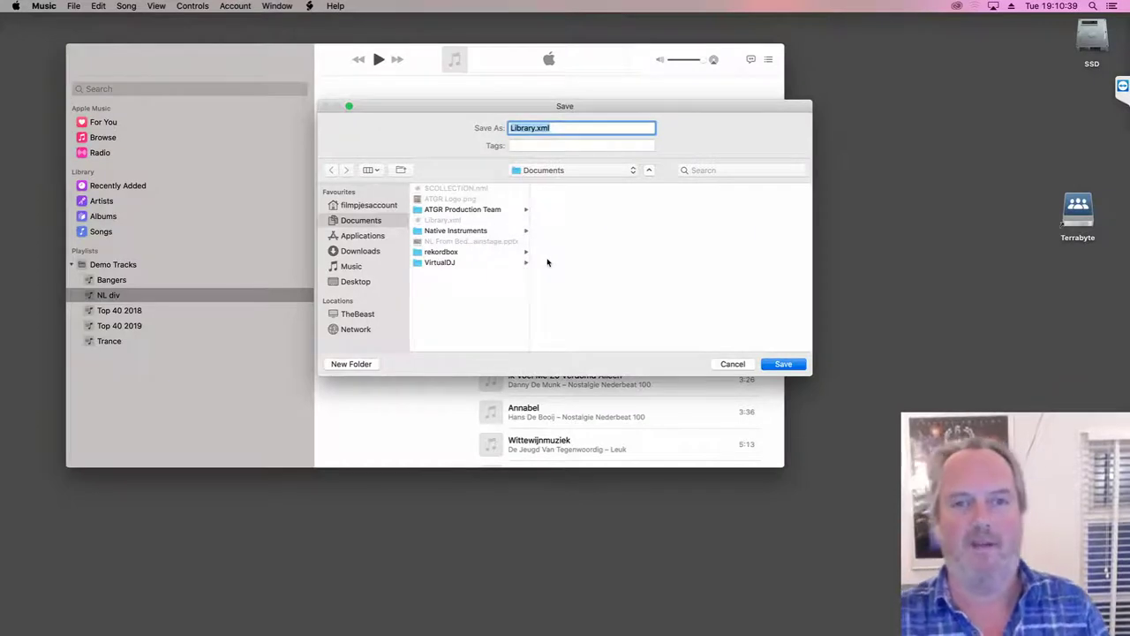
type("his lib.xml")
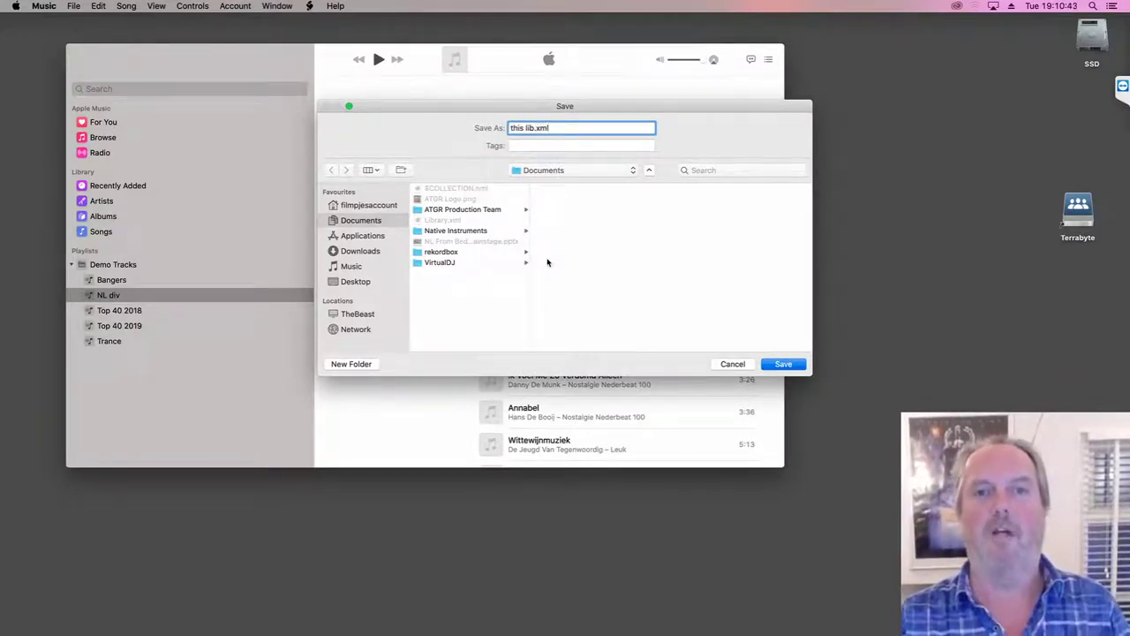
key("Return")
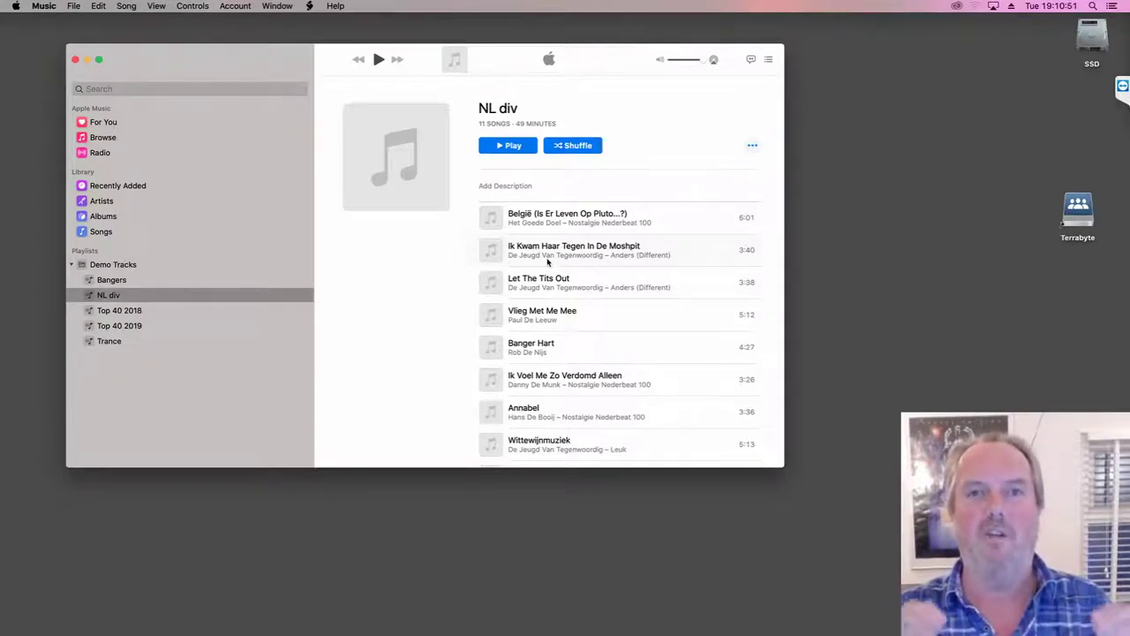
Step: Launch rekordbox, dismiss its information notice and open the preferences
mouse_move(547, 629)
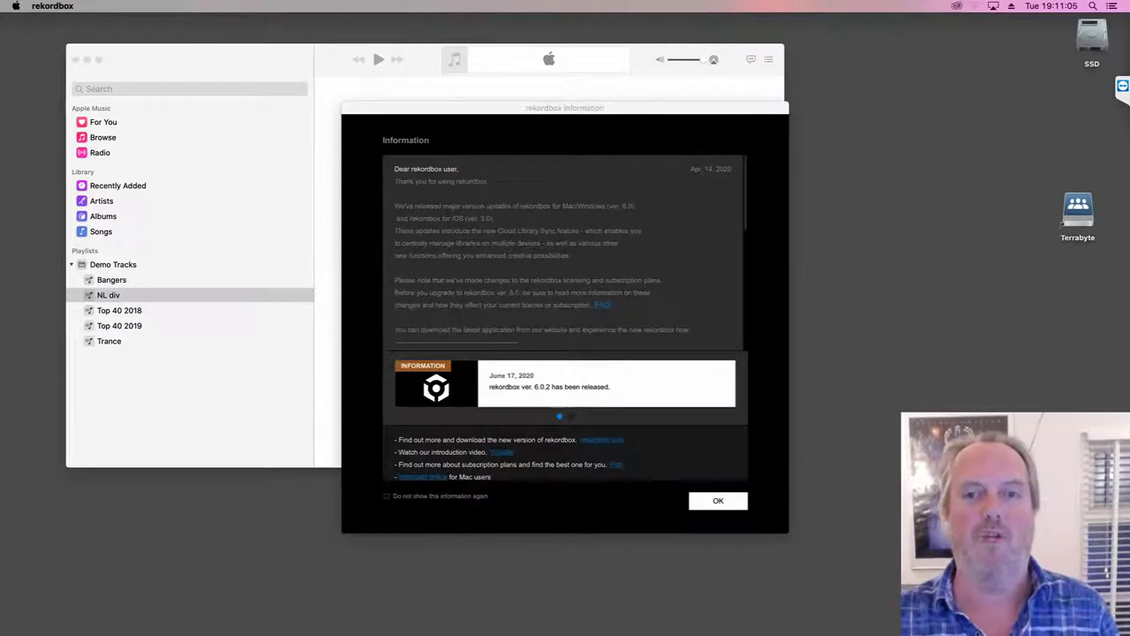
left_click(718, 501)
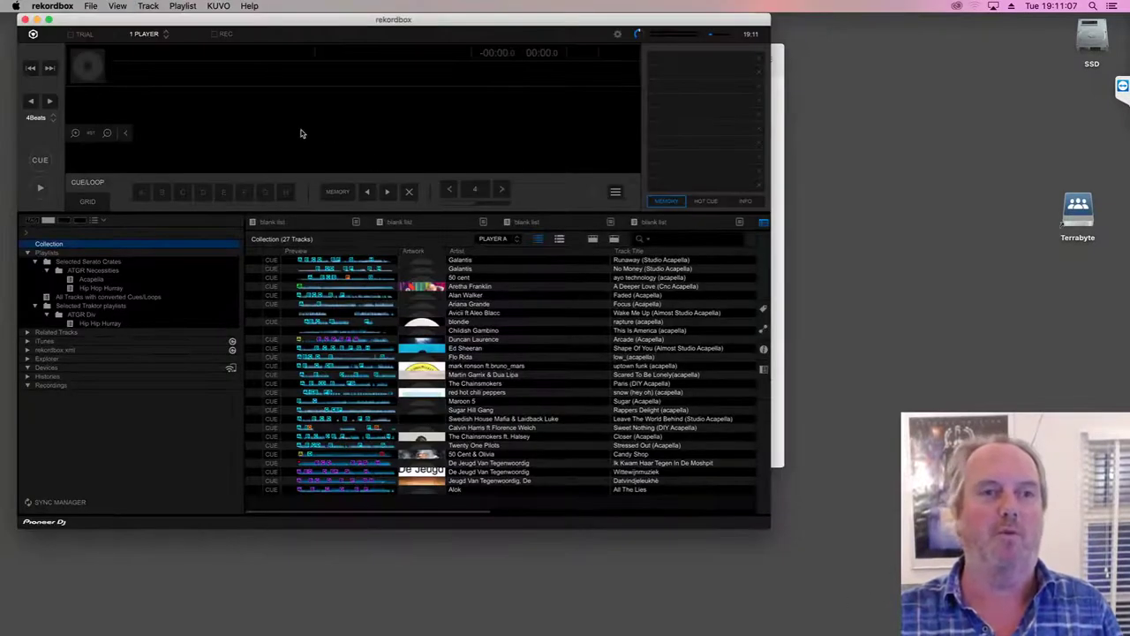
left_click(68, 6)
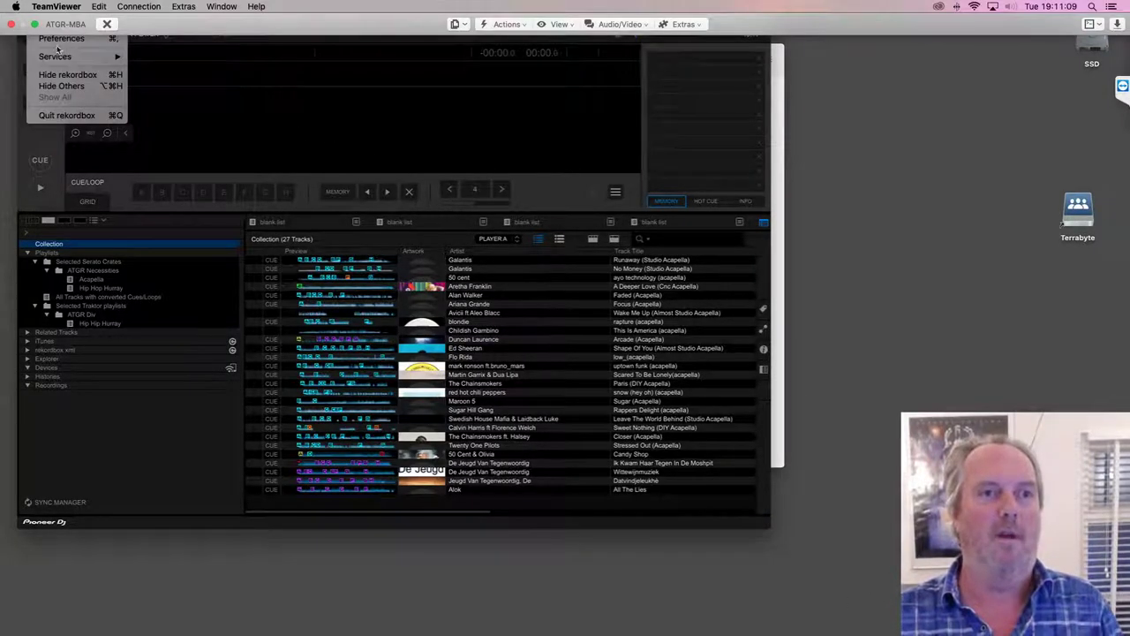
left_click(291, 141)
left_click(55, 7)
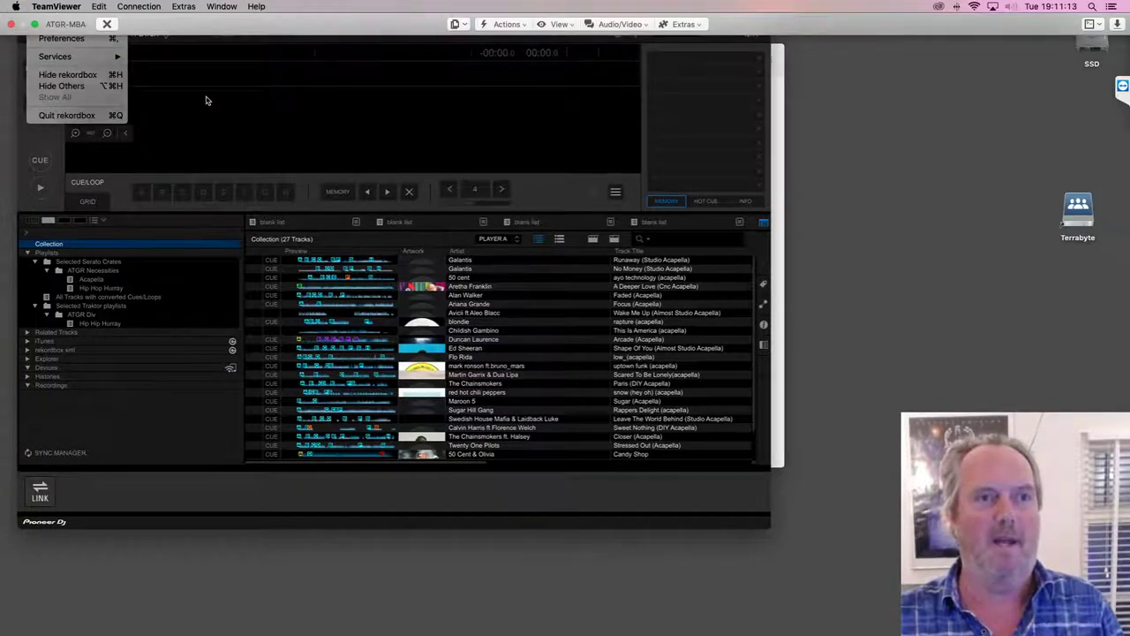
left_click(53, 7)
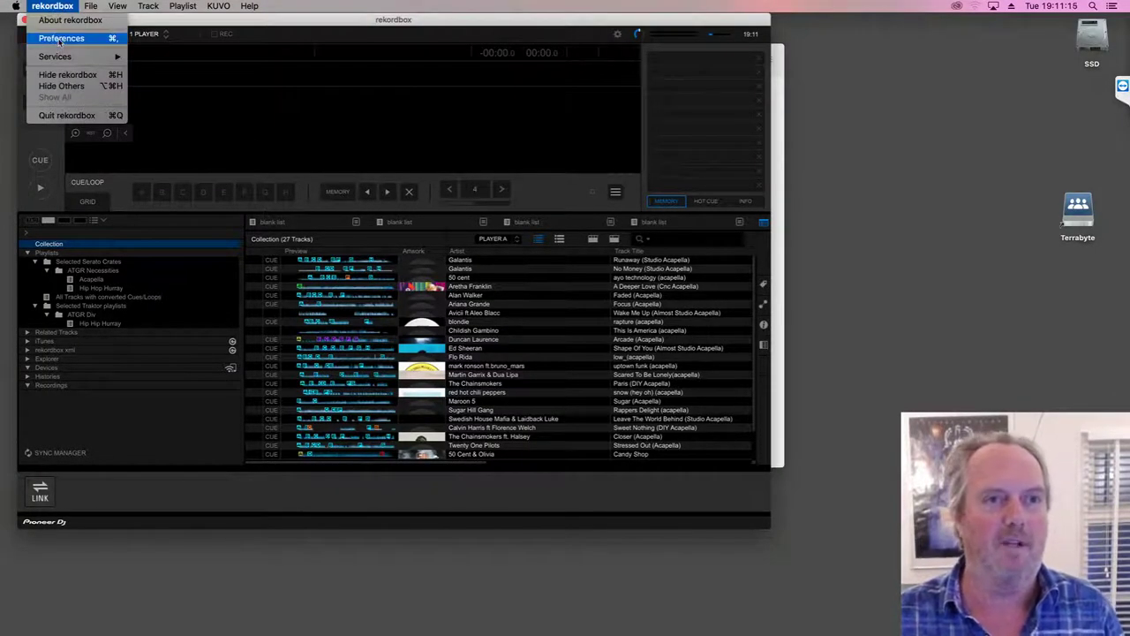
left_click(61, 39)
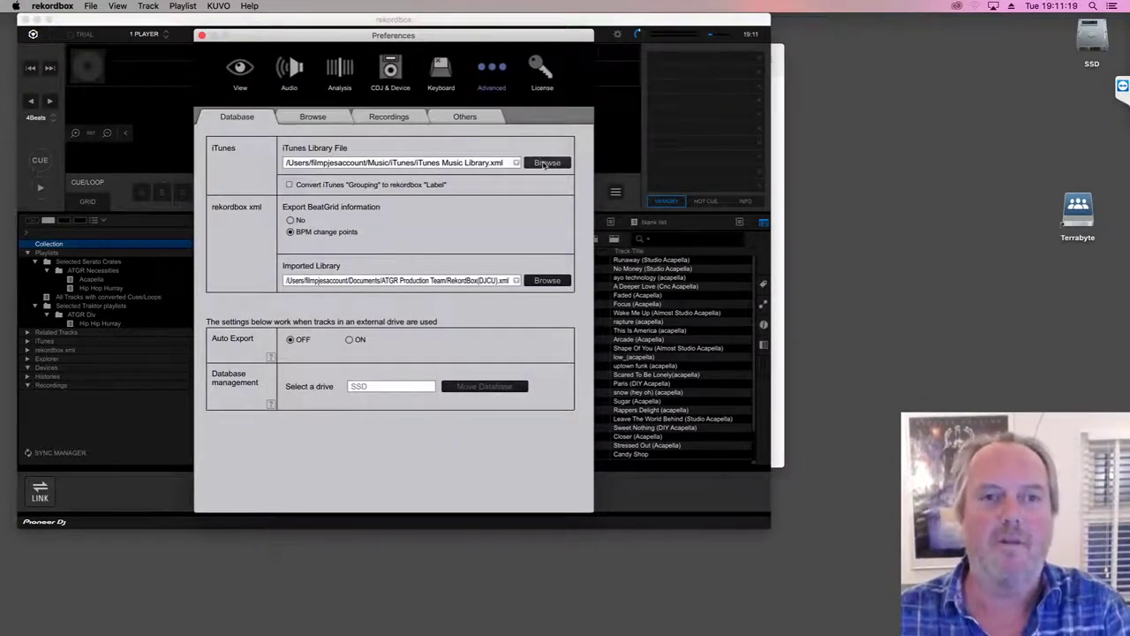
Step: Set the iTunes library file to "this lib.xml" from the Documents folder and close the preferences
left_click(545, 164)
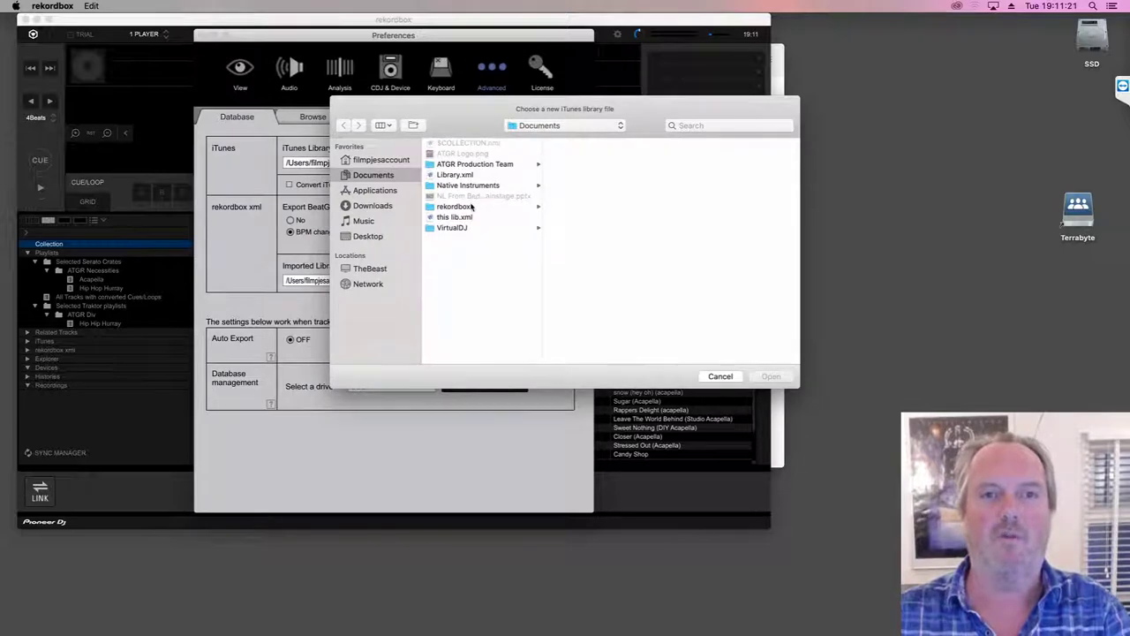
left_click(456, 217)
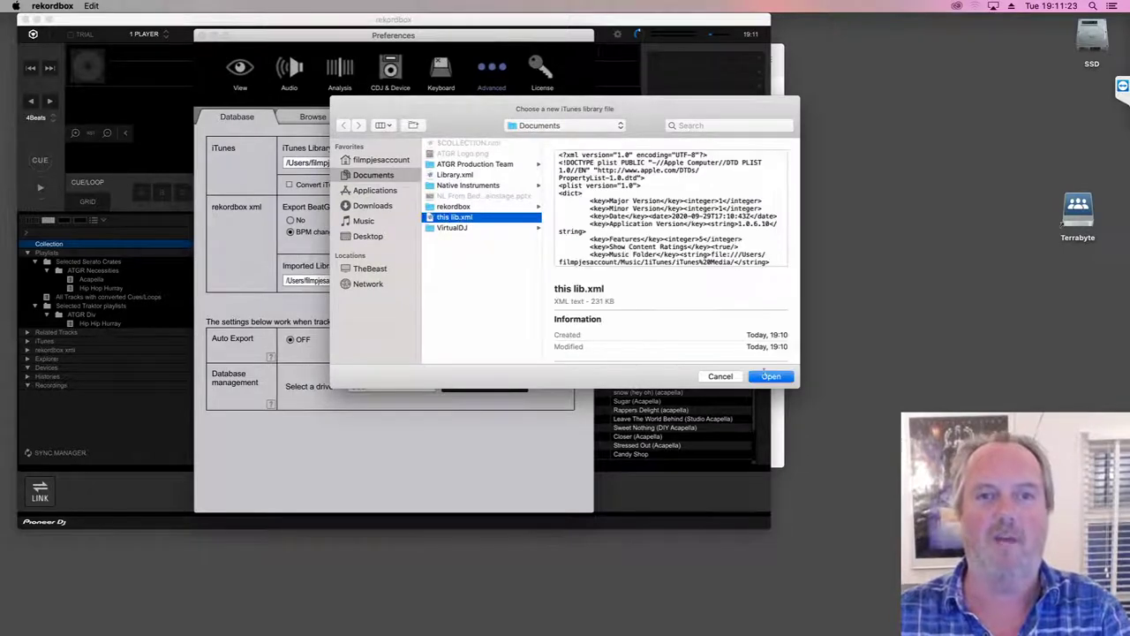
left_click(771, 376)
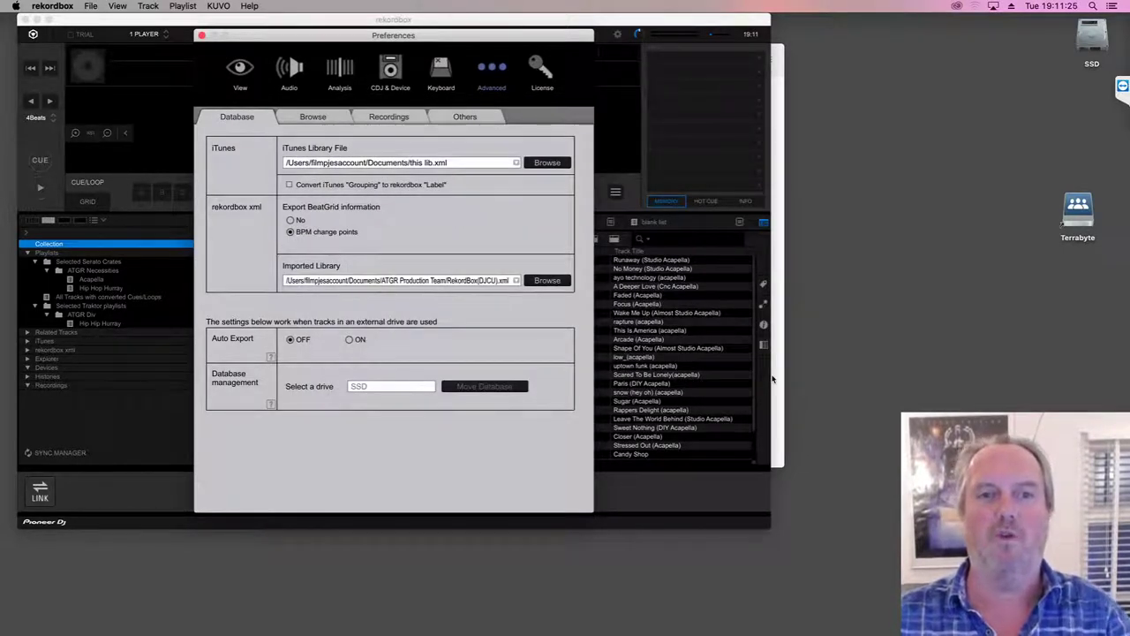
left_click(201, 35)
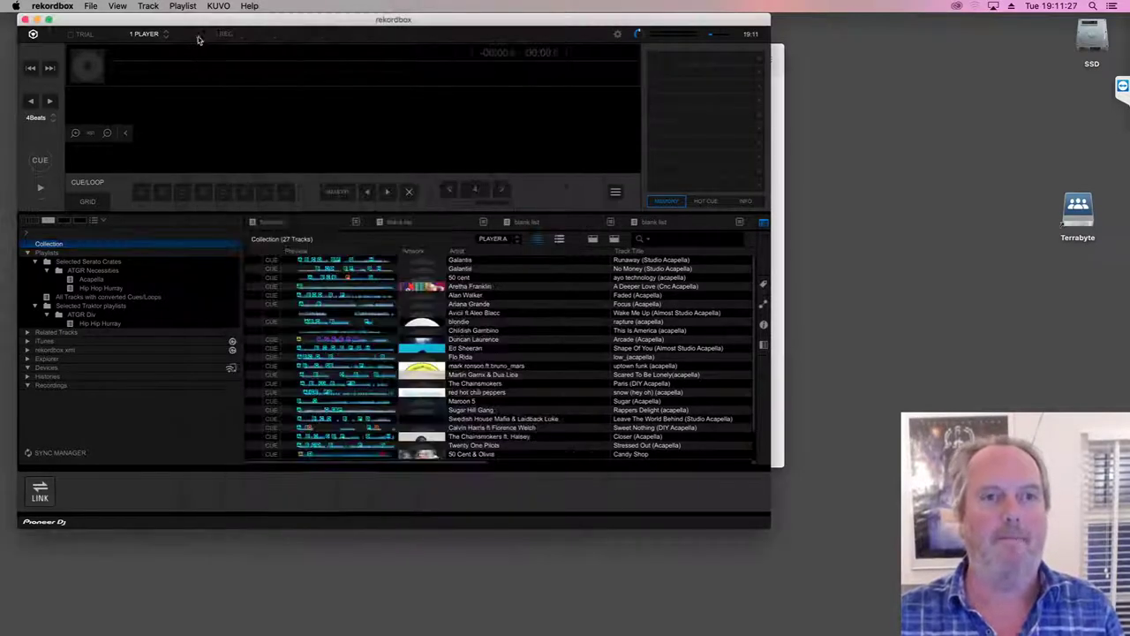
Step: Turn on iTunes playlist synchronisation in the Sync Manager, transfer All Playlist to rekordbox and close the manager
left_click(48, 454)
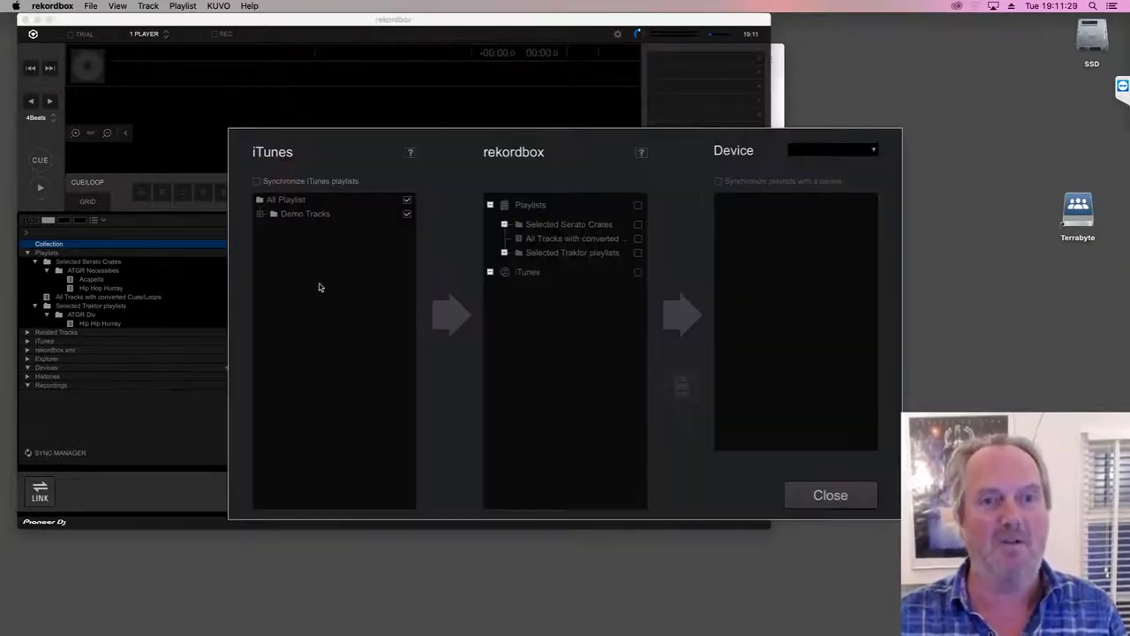
left_click(257, 181)
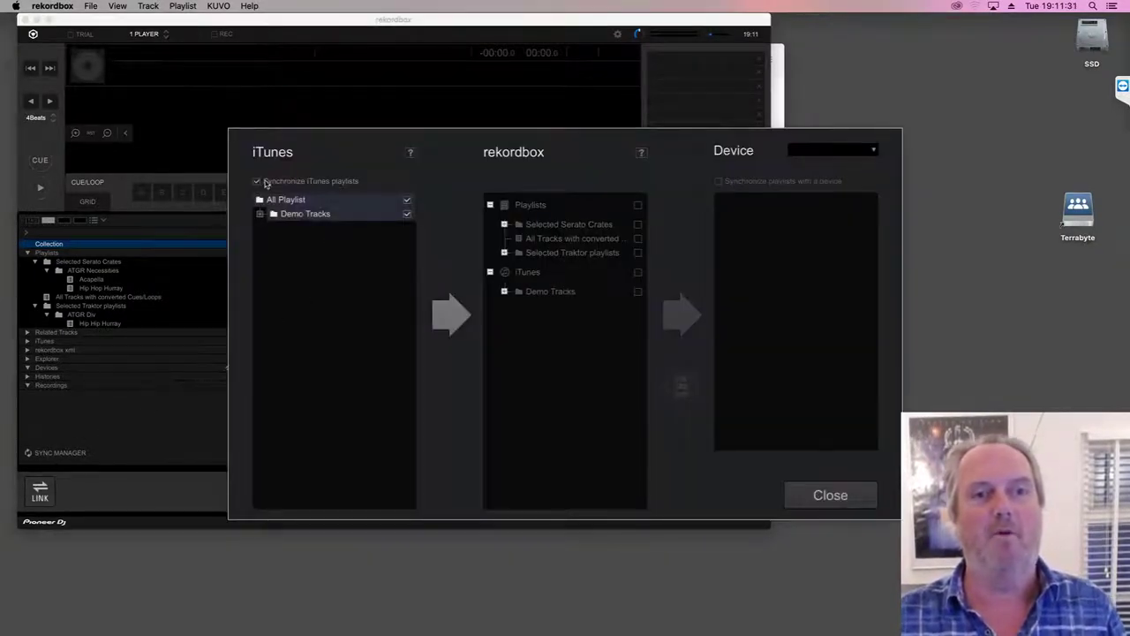
left_click(451, 318)
left_click(565, 364)
left_click(818, 498)
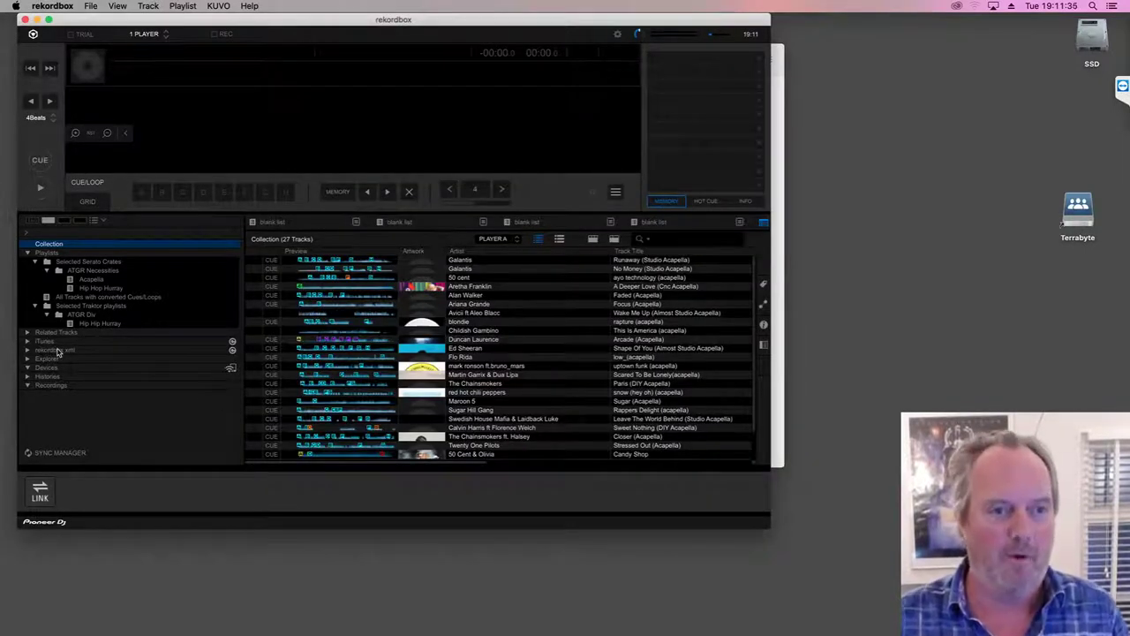
Step: Expand the iTunes playlists down to the Demo Tracks folder and view the playlists it holds
left_click(27, 341)
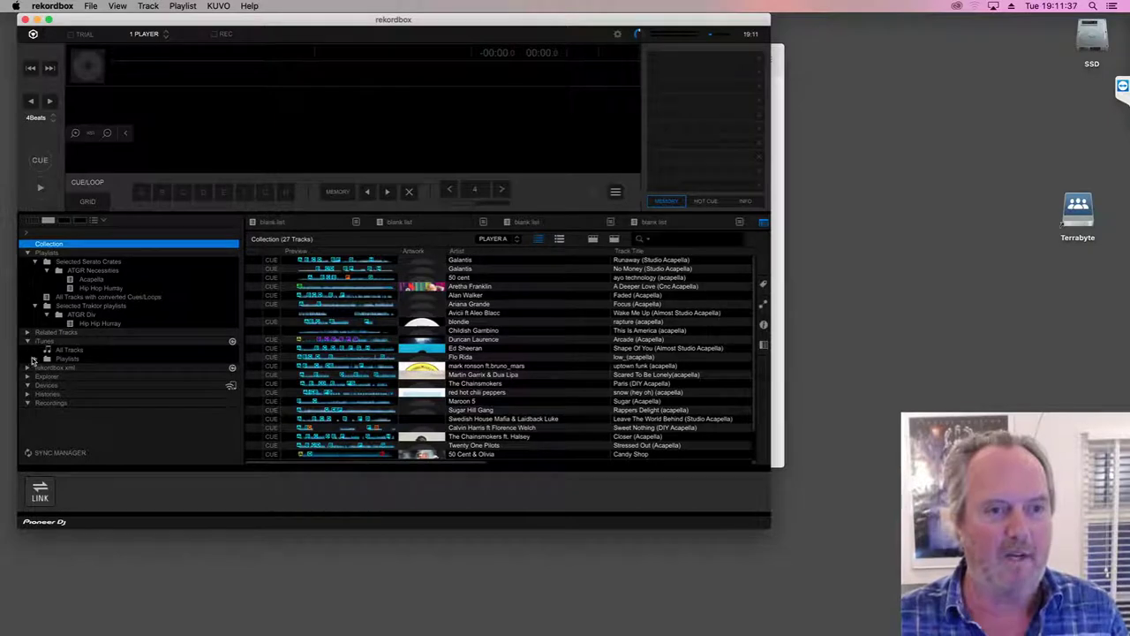
left_click(35, 358)
left_click(47, 368)
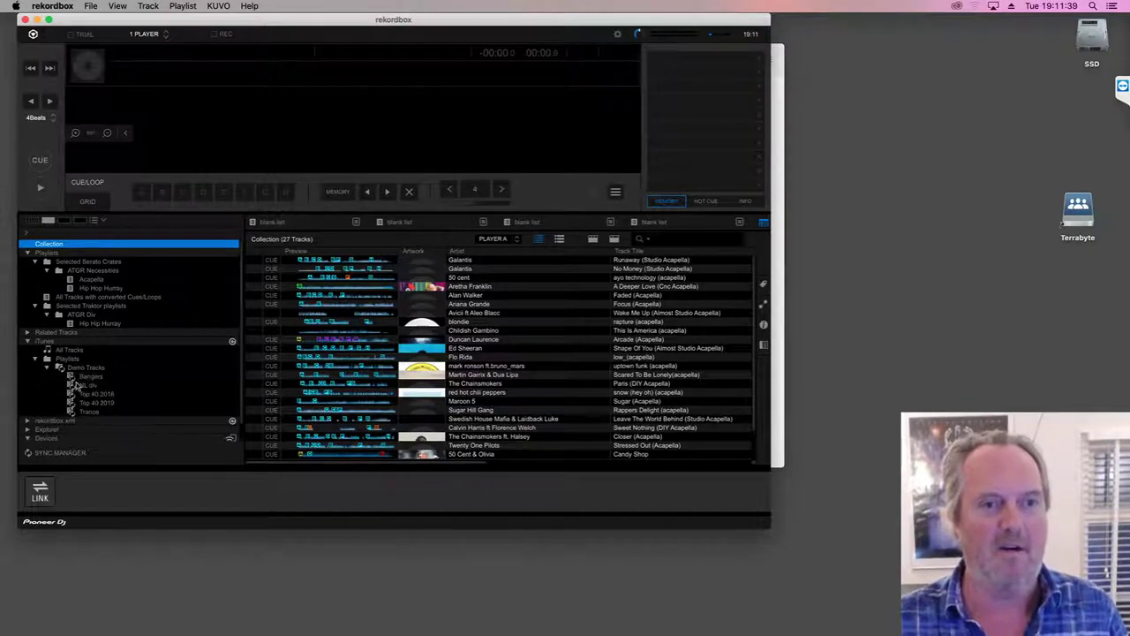
left_click(77, 386)
left_click(84, 394)
left_click(91, 403)
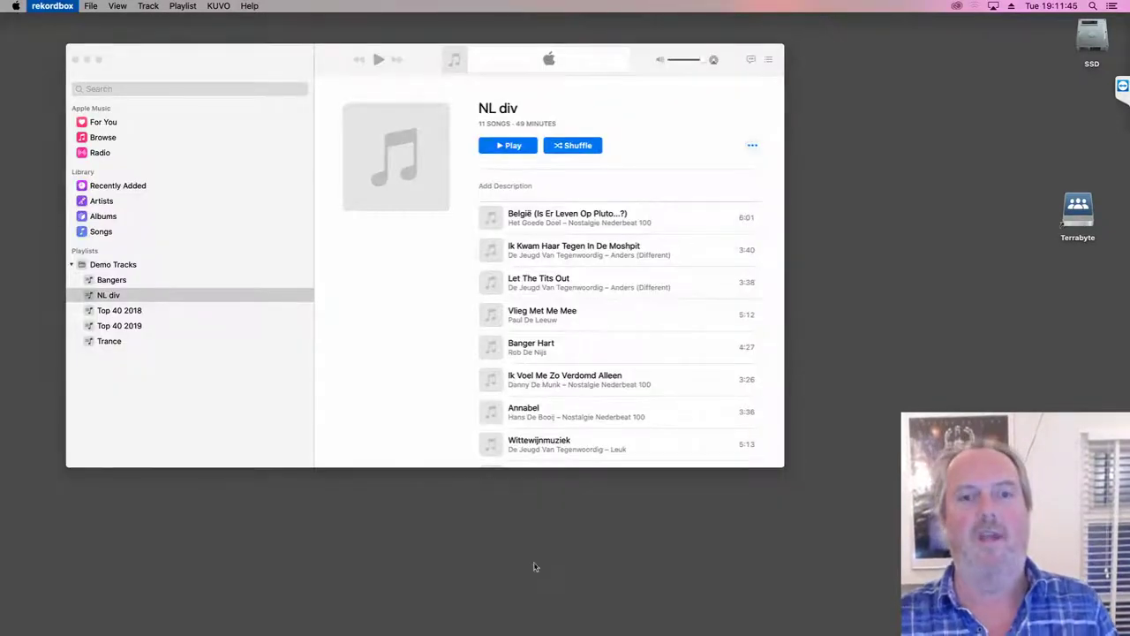
Step: Launch the newer rekordbox version and dismiss the notice about tracks analysed by an older version
left_click(664, 559)
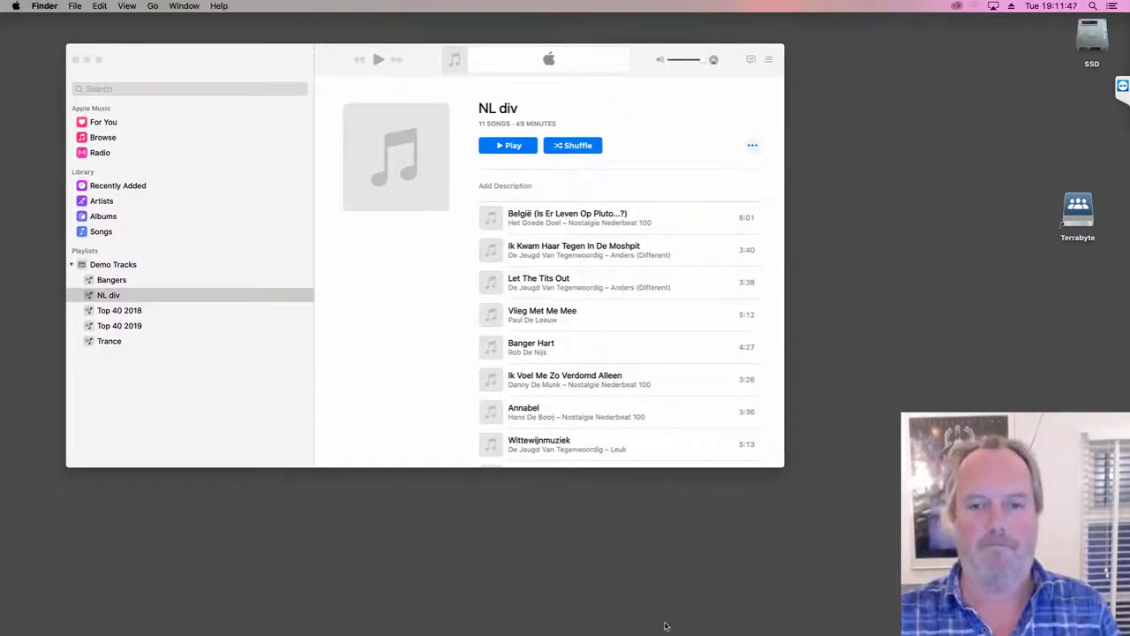
mouse_move(664, 629)
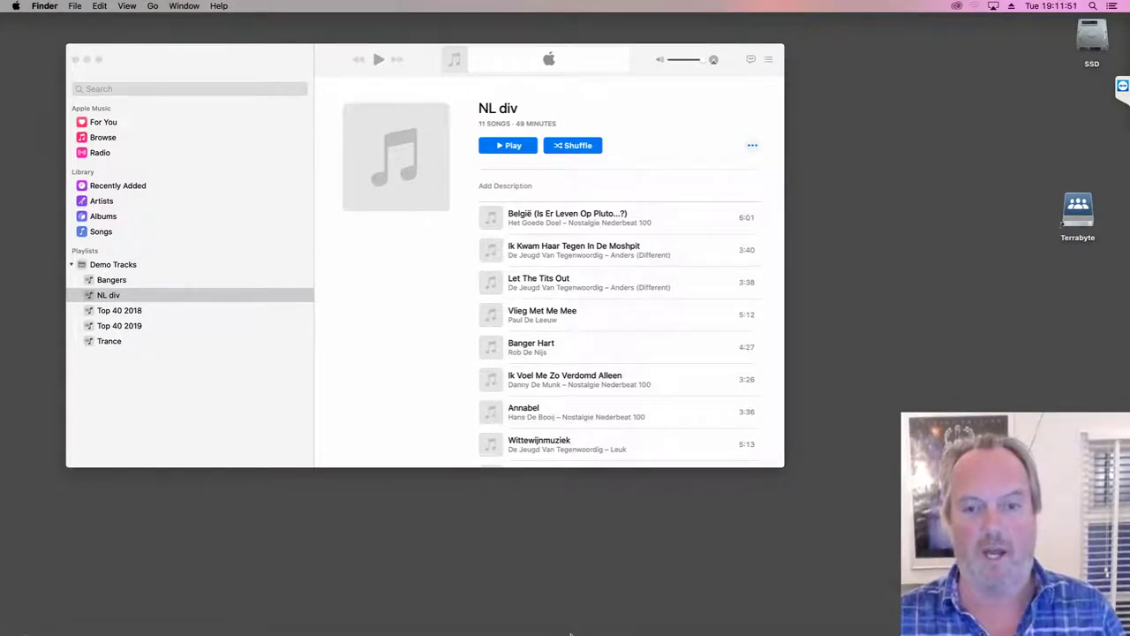
mouse_move(571, 633)
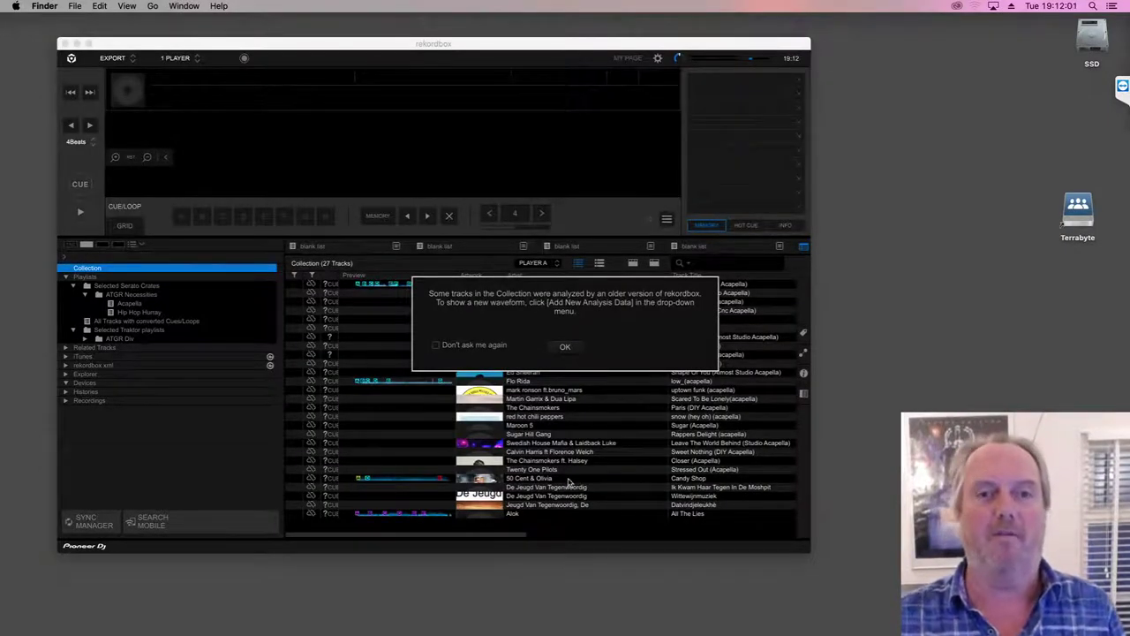
left_click(567, 348)
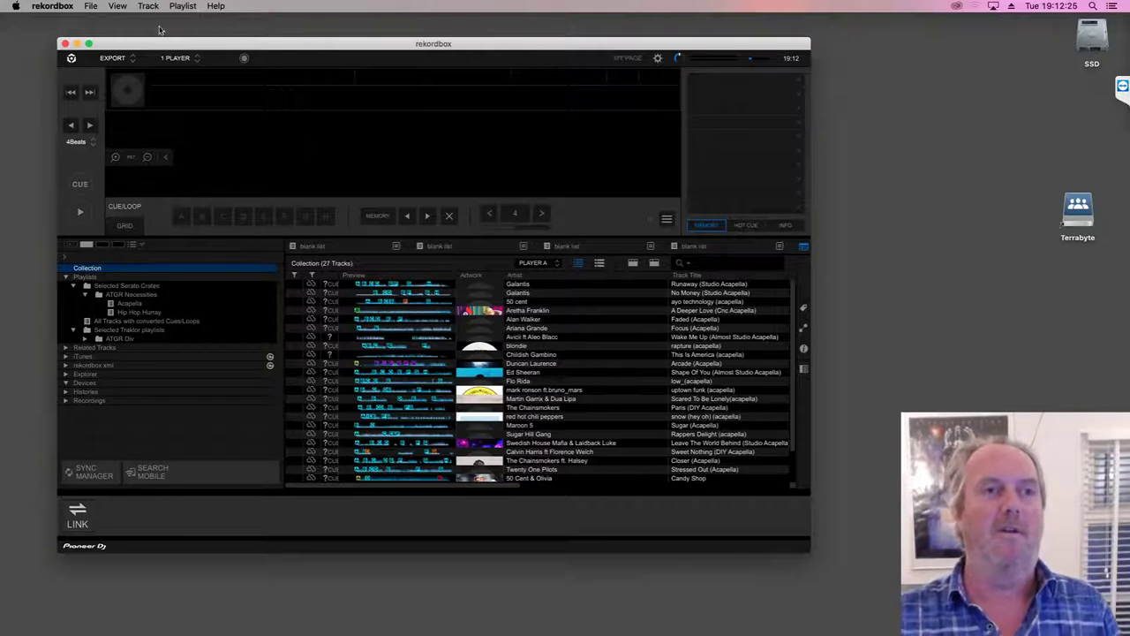
Step: Examine the iTunes load method options in the Advanced database preferences and close the preferences
left_click(52, 6)
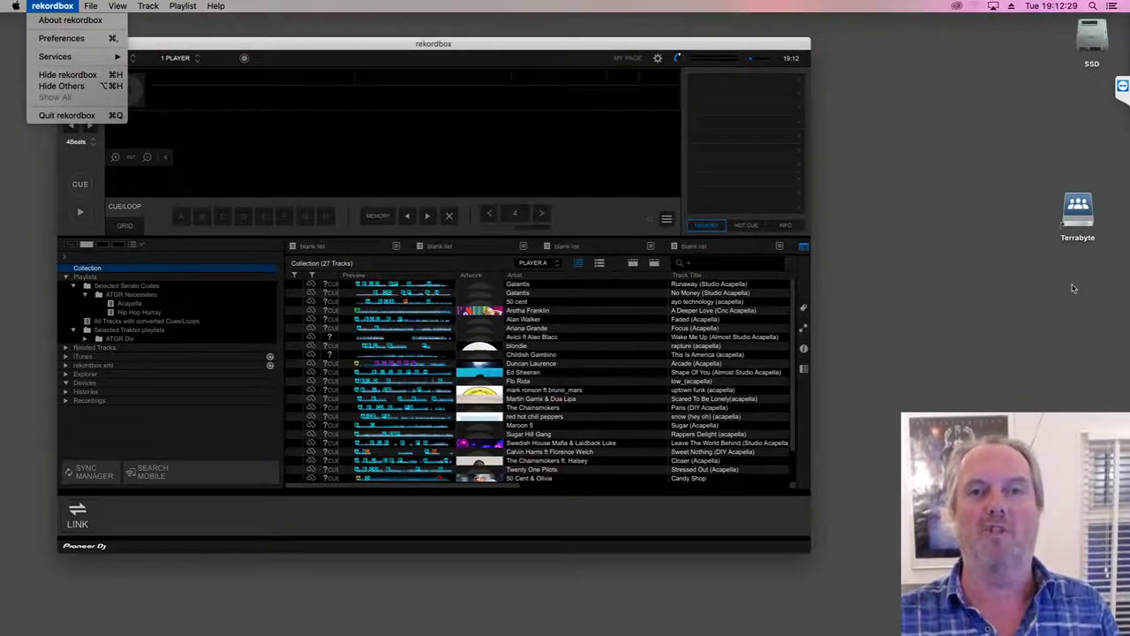
left_click(886, 262)
left_click(155, 46)
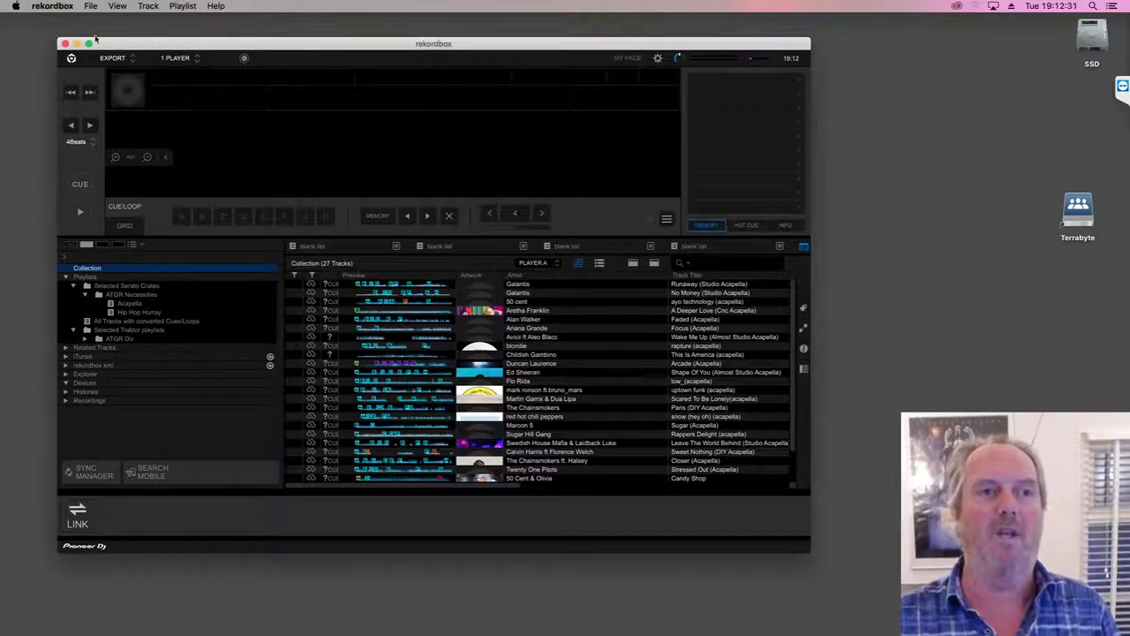
left_click(46, 6)
left_click(8, 76)
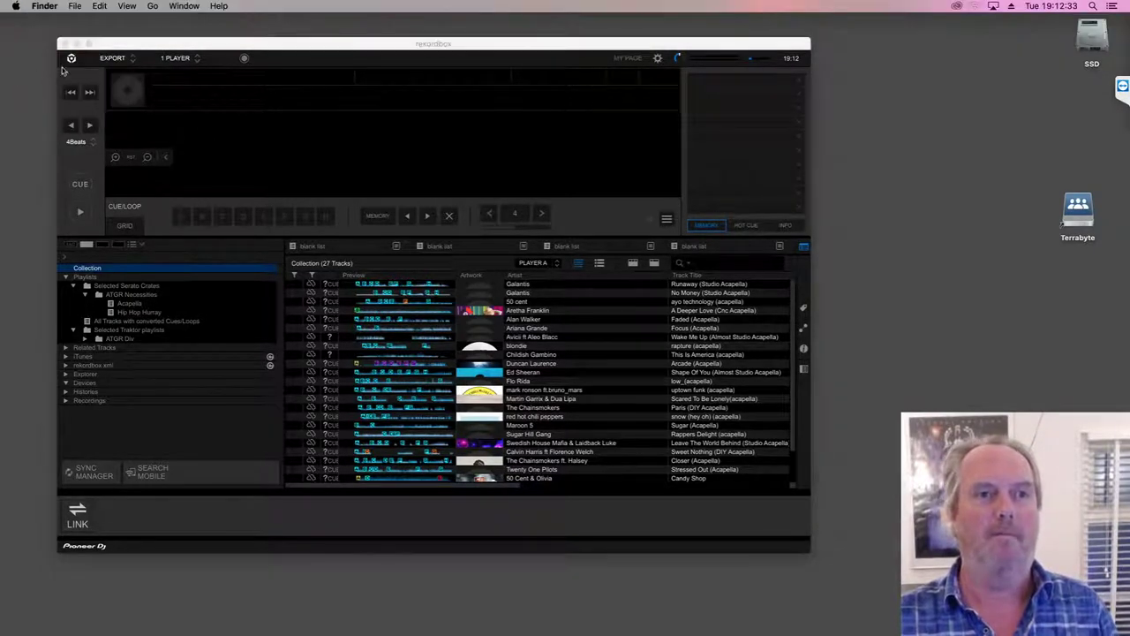
left_click(65, 71)
left_click(53, 6)
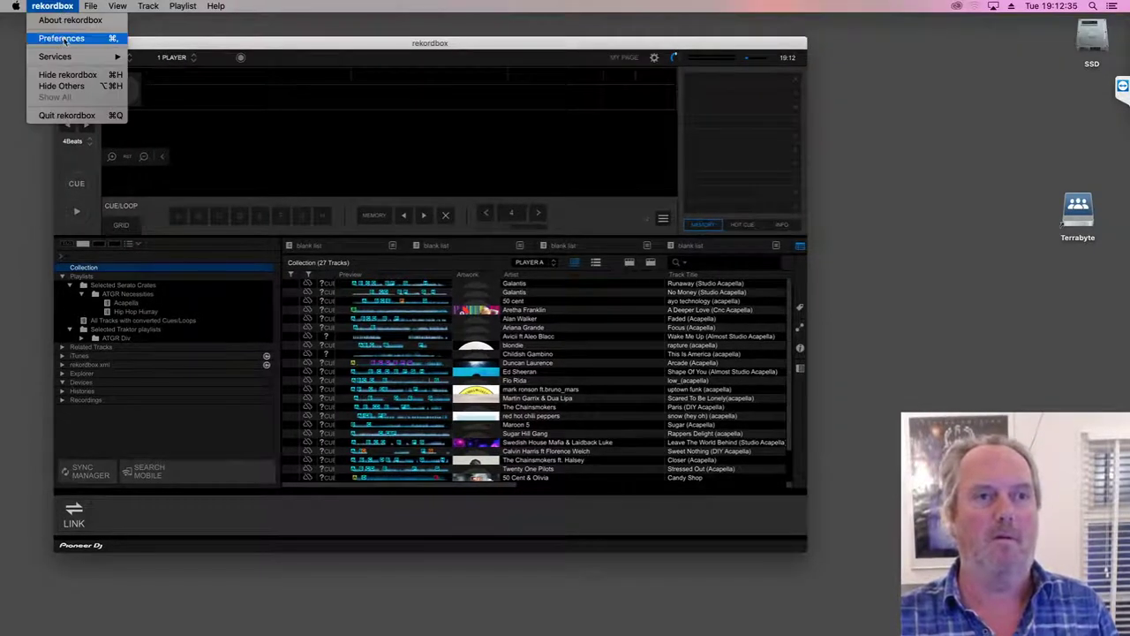
left_click(62, 38)
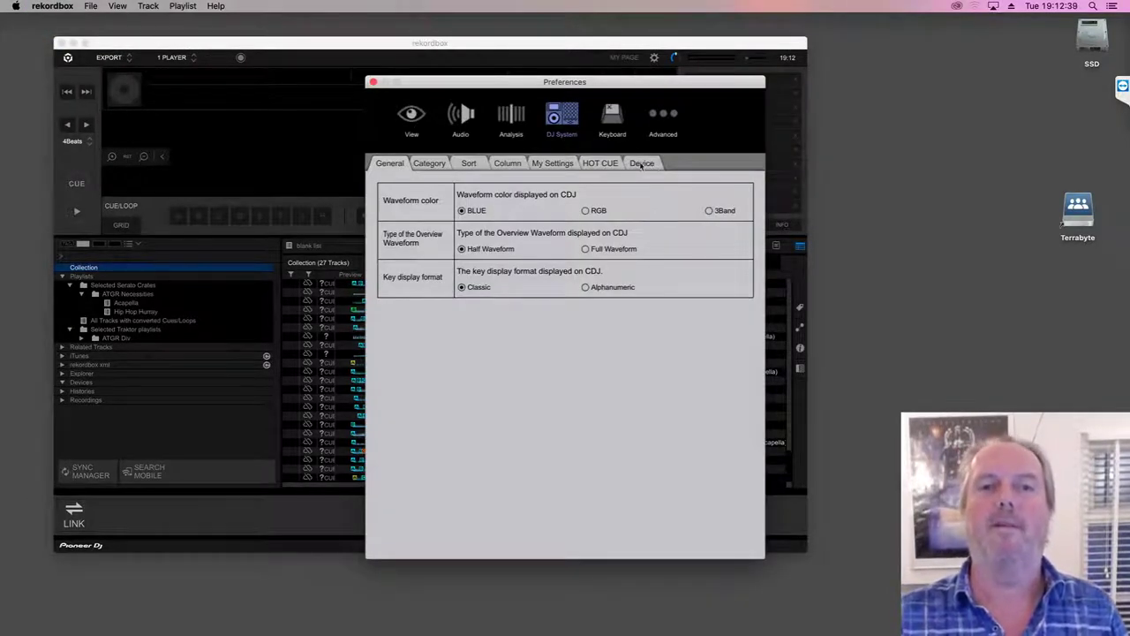
left_click(669, 129)
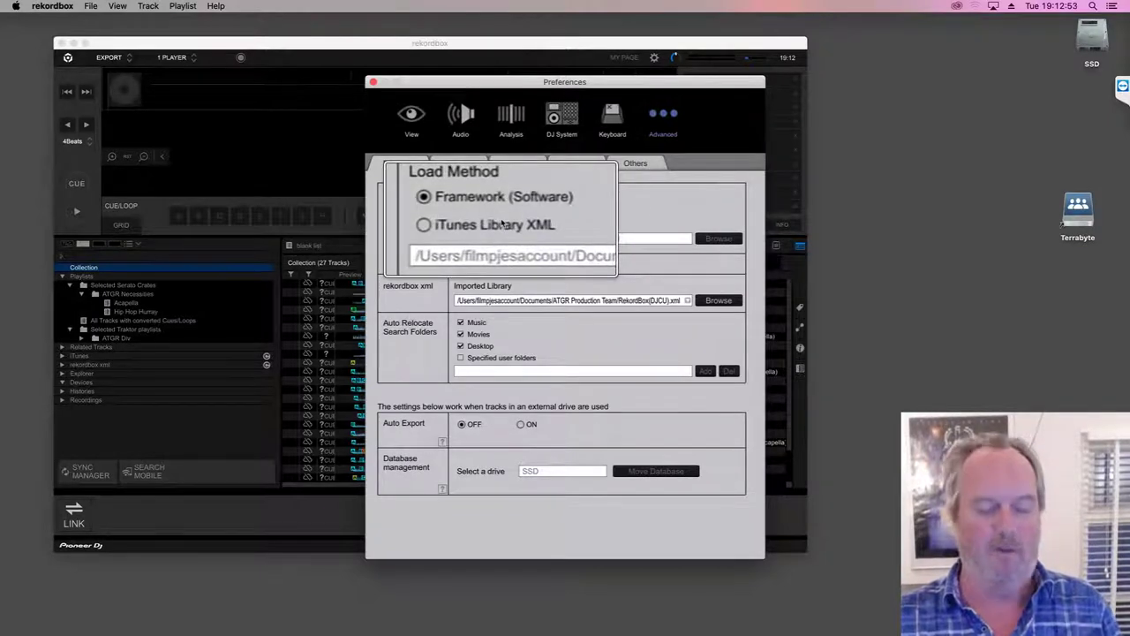
key("super+w")
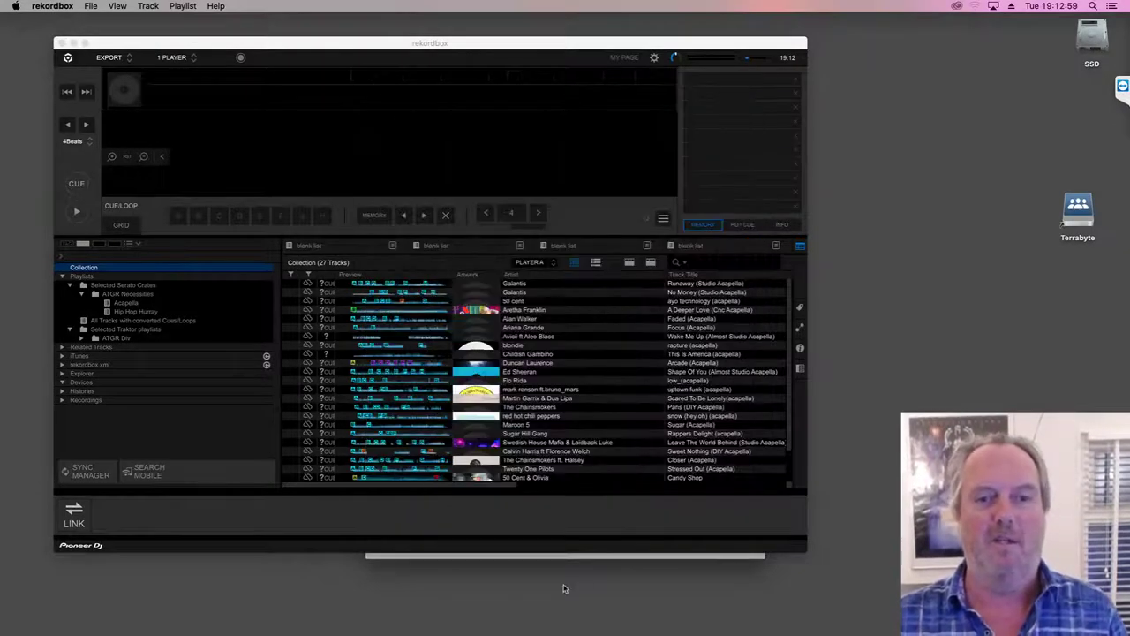
key("super+comma")
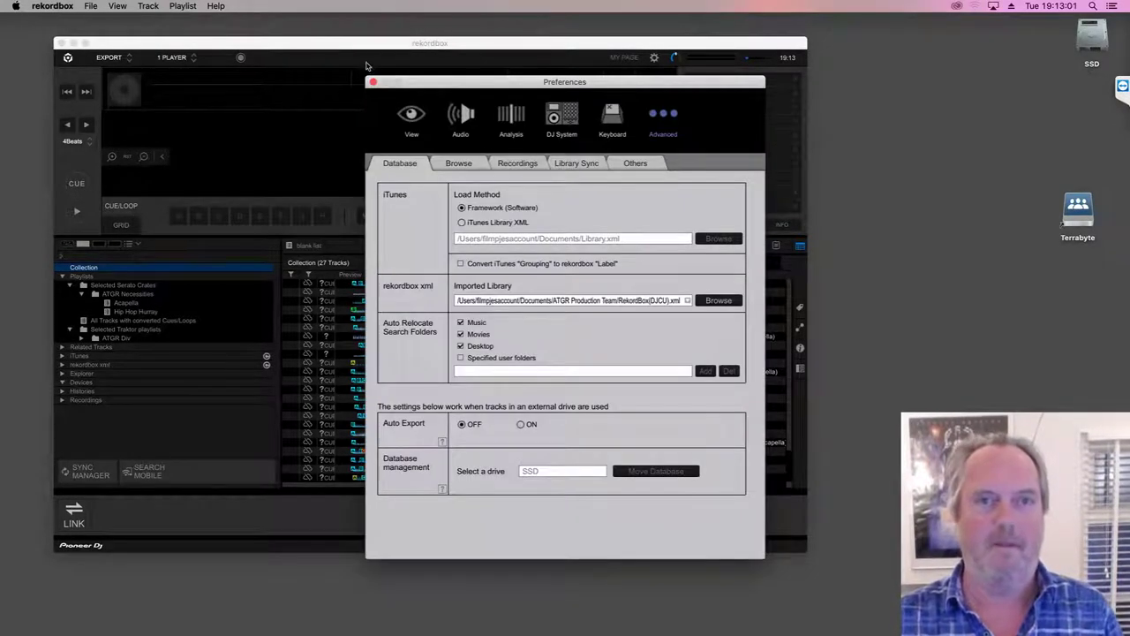
left_click_drag(369, 83, 371, 84)
left_click(373, 83)
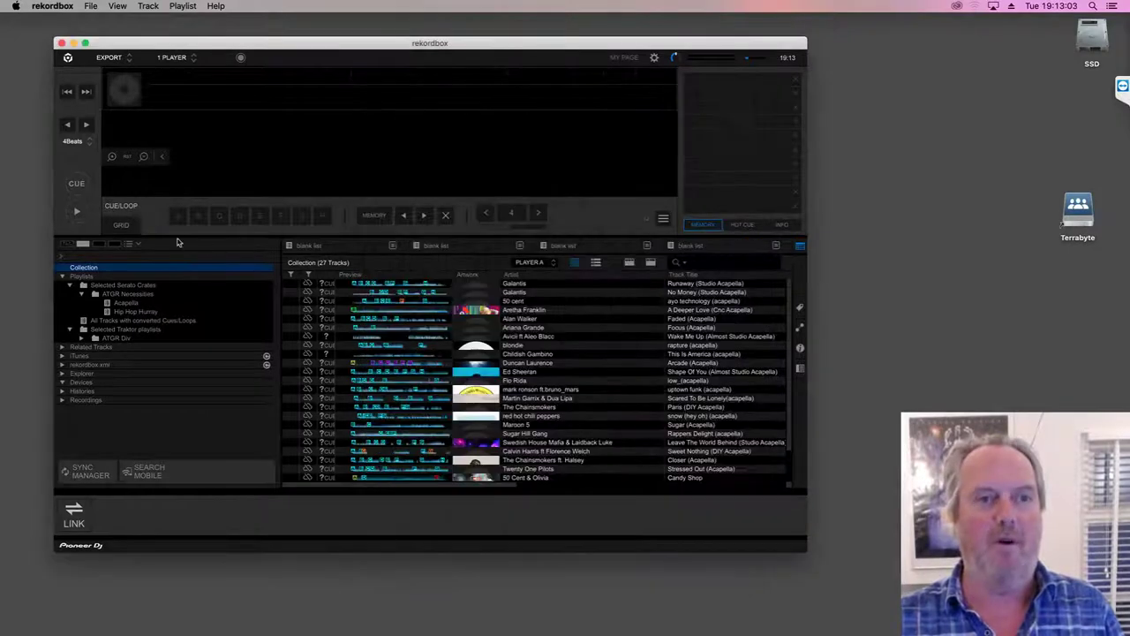
Step: Expand the iTunes tree down to the playlists inside the Demo Tracks folder
left_click(61, 356)
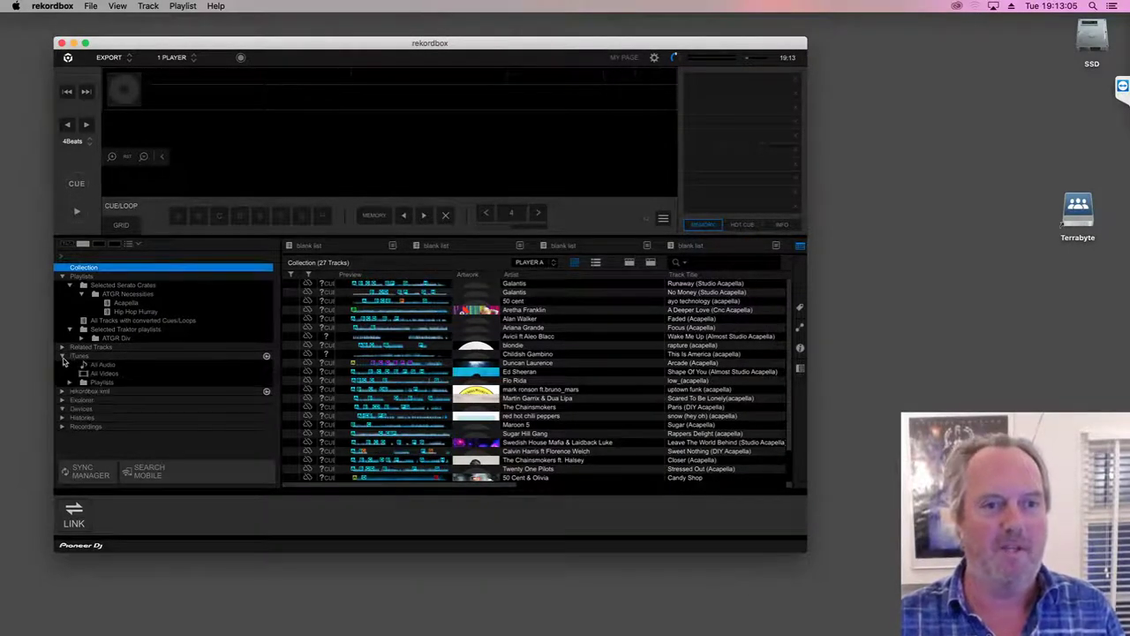
left_click(71, 382)
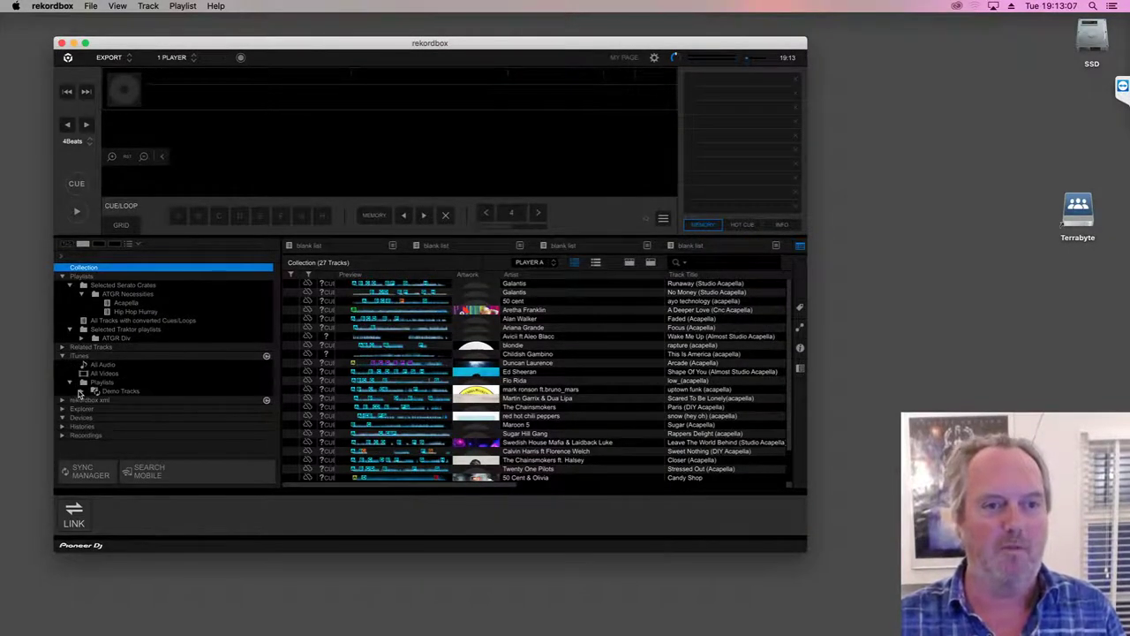
left_click(82, 391)
Step: Enable Synchronize iTunes playlists in the Sync Manager, transfer All Playlist with Demo Tracks to rekordbox and close the manager
left_click(89, 473)
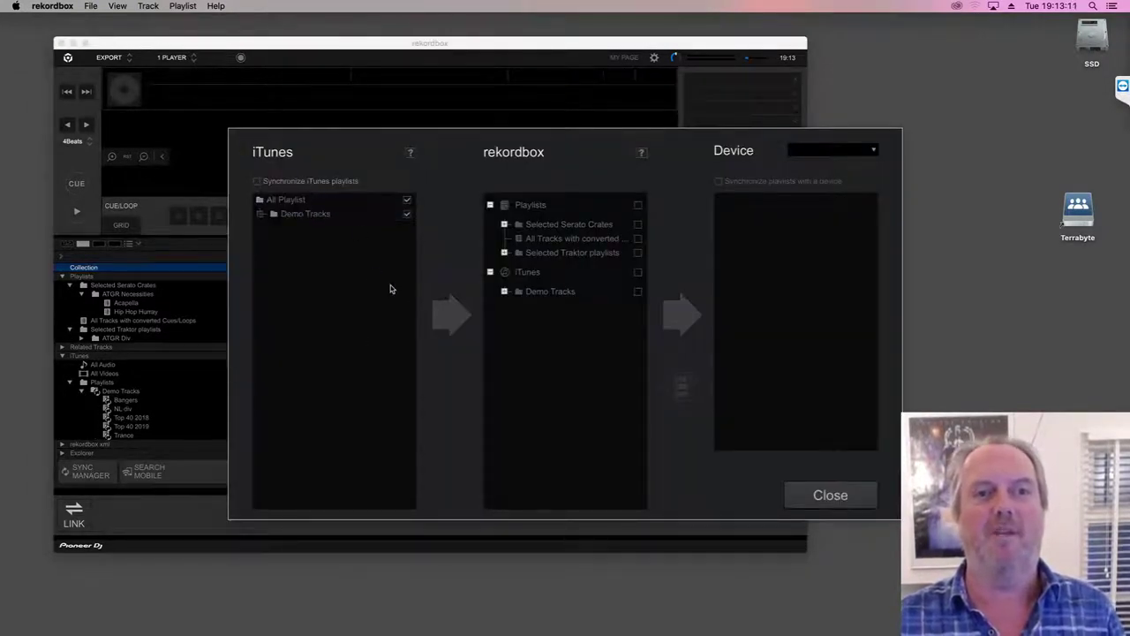
left_click(303, 185)
left_click(440, 311)
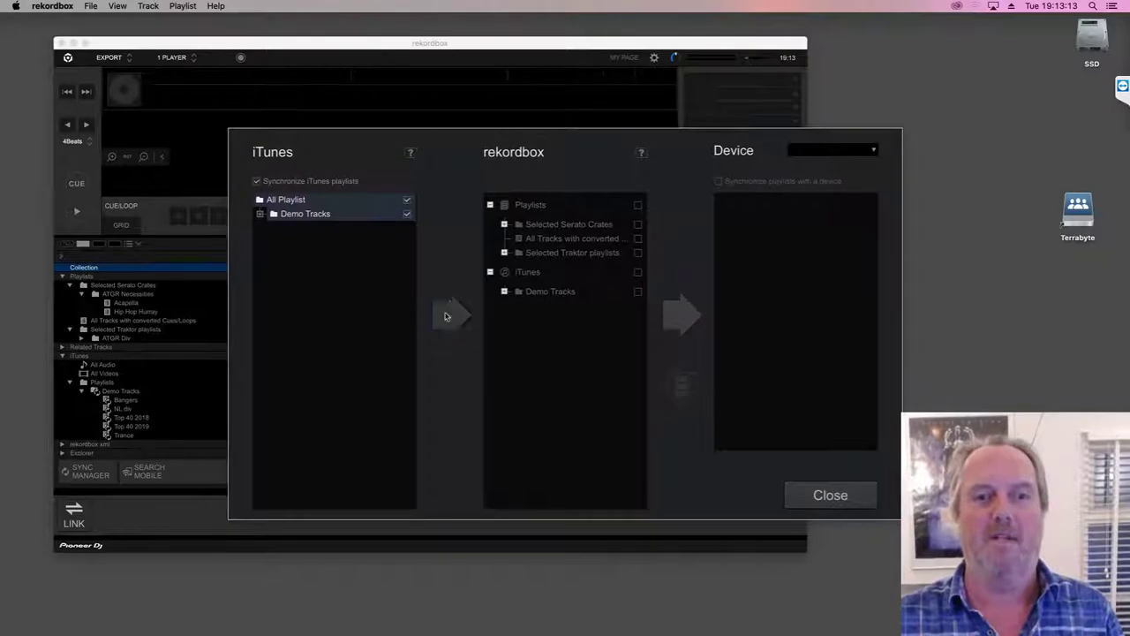
left_click(564, 363)
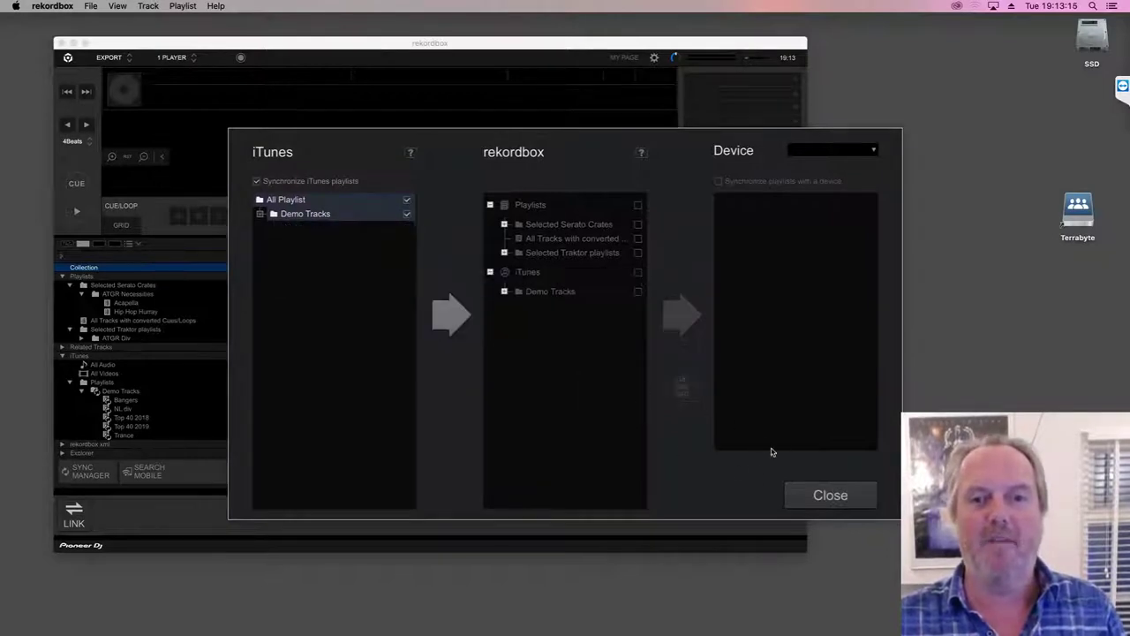
left_click(829, 492)
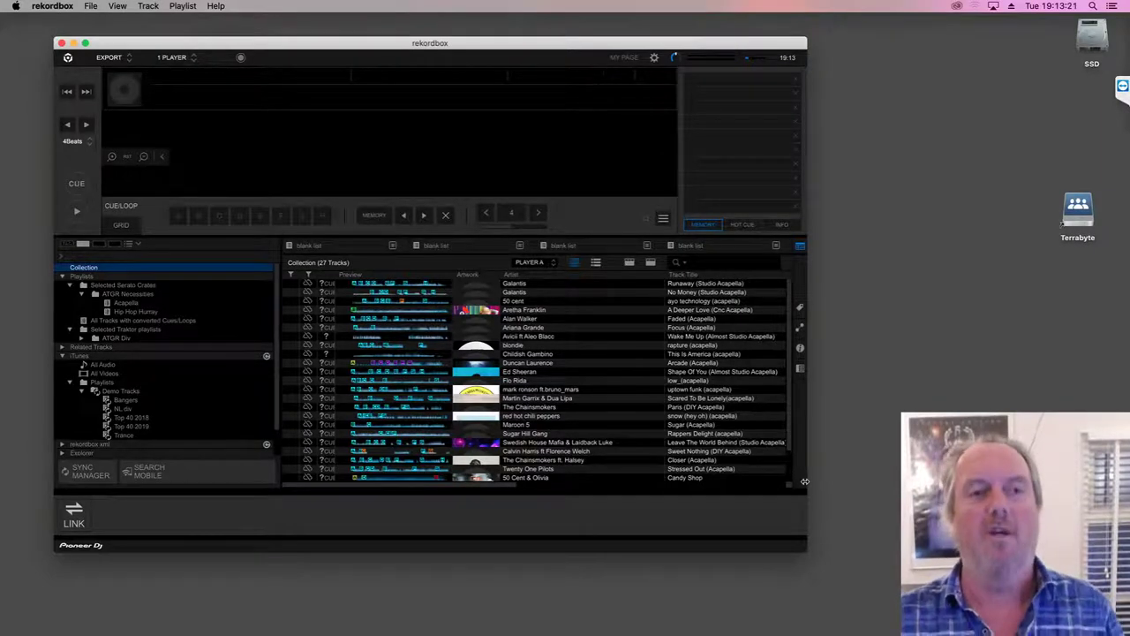
Step: Open the Music app and arrange its window and the rekordbox window so that both can be reached
key("super+Tab")
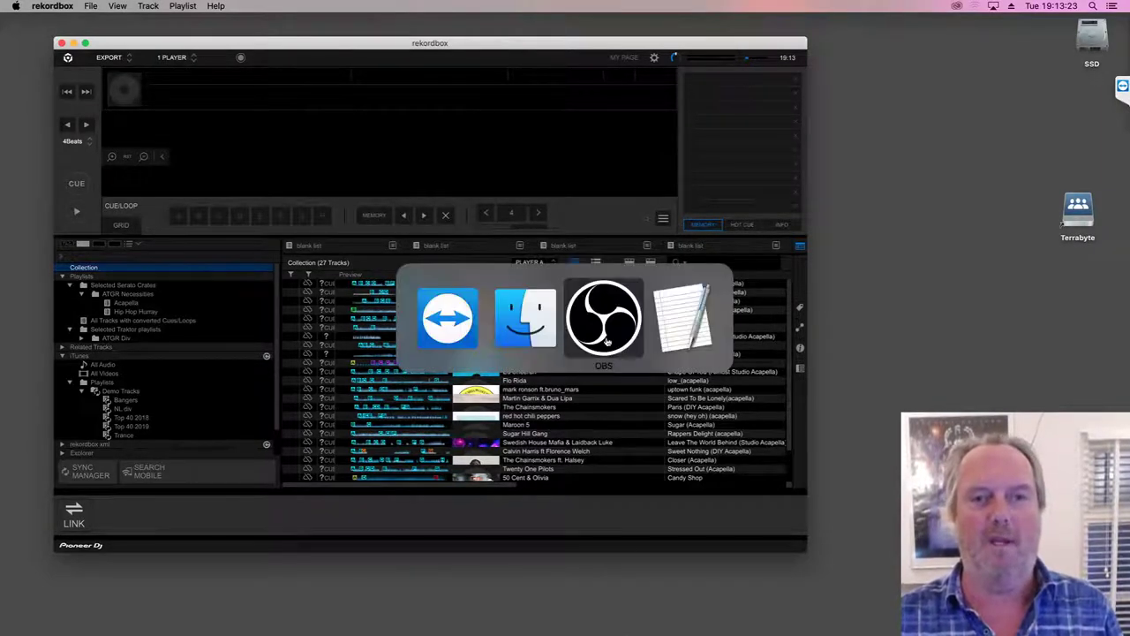
mouse_move(612, 618)
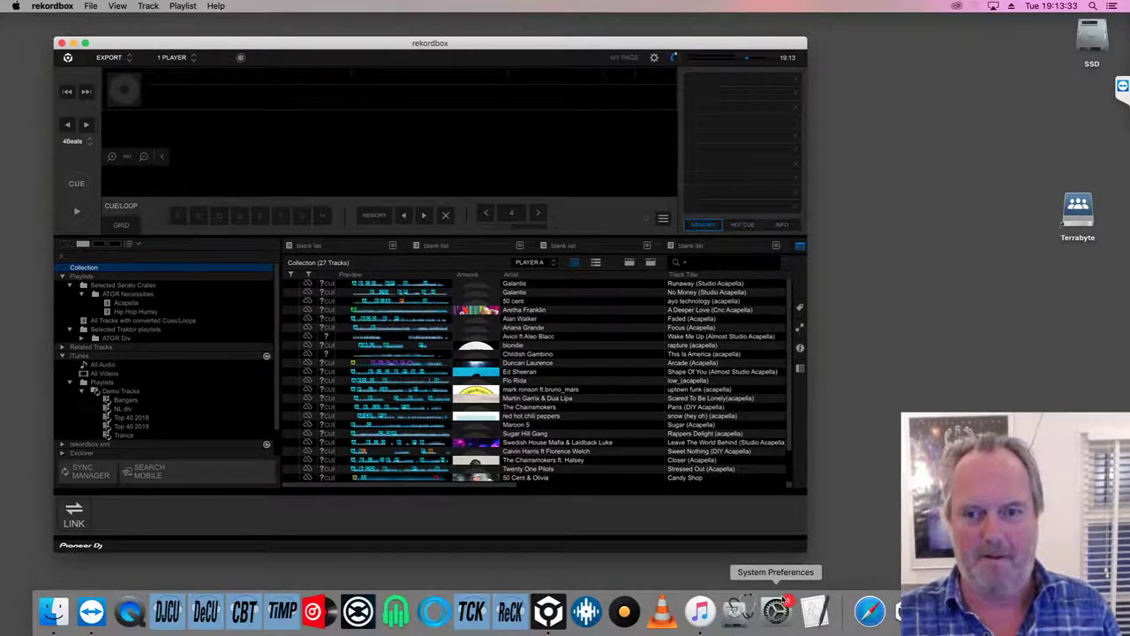
left_click(699, 609)
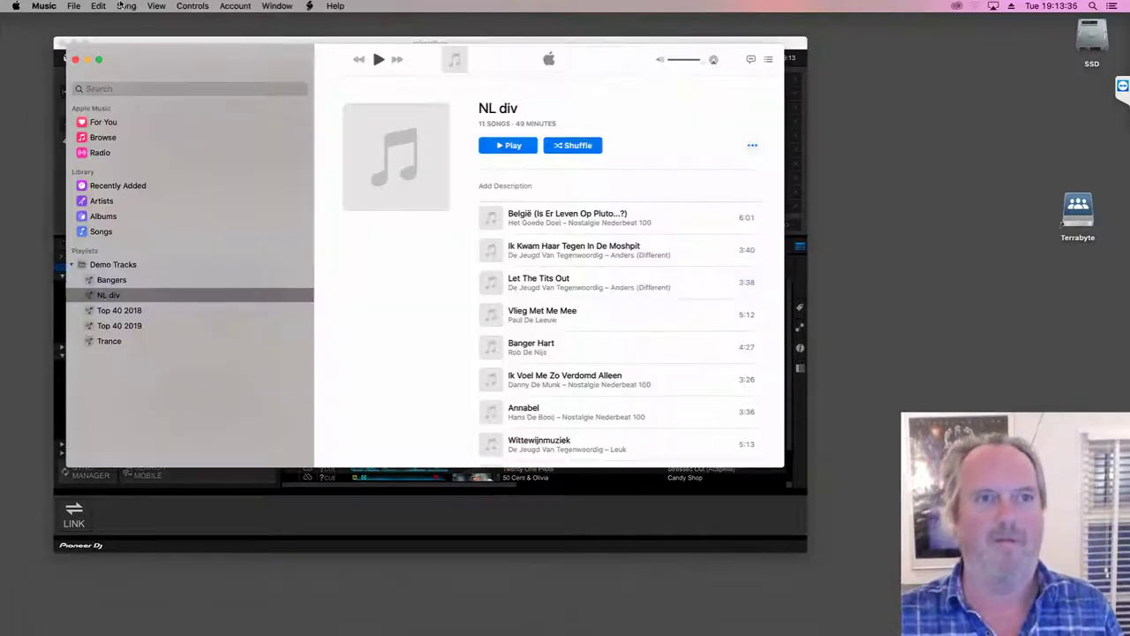
left_click_drag(138, 55, 374, 88)
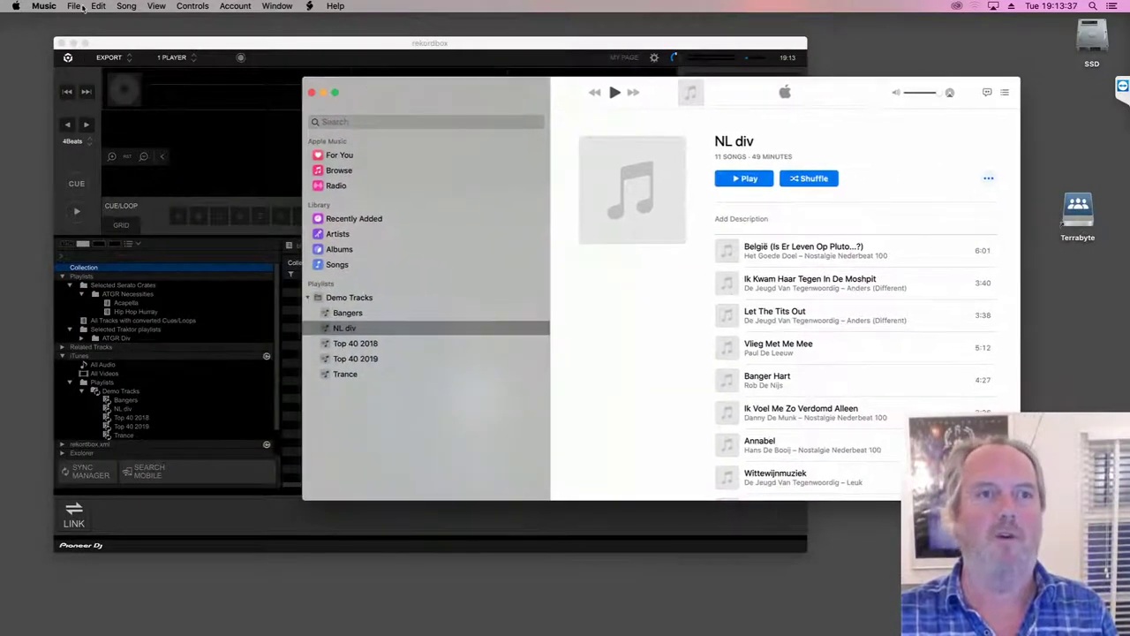
left_click_drag(166, 48, 131, 25)
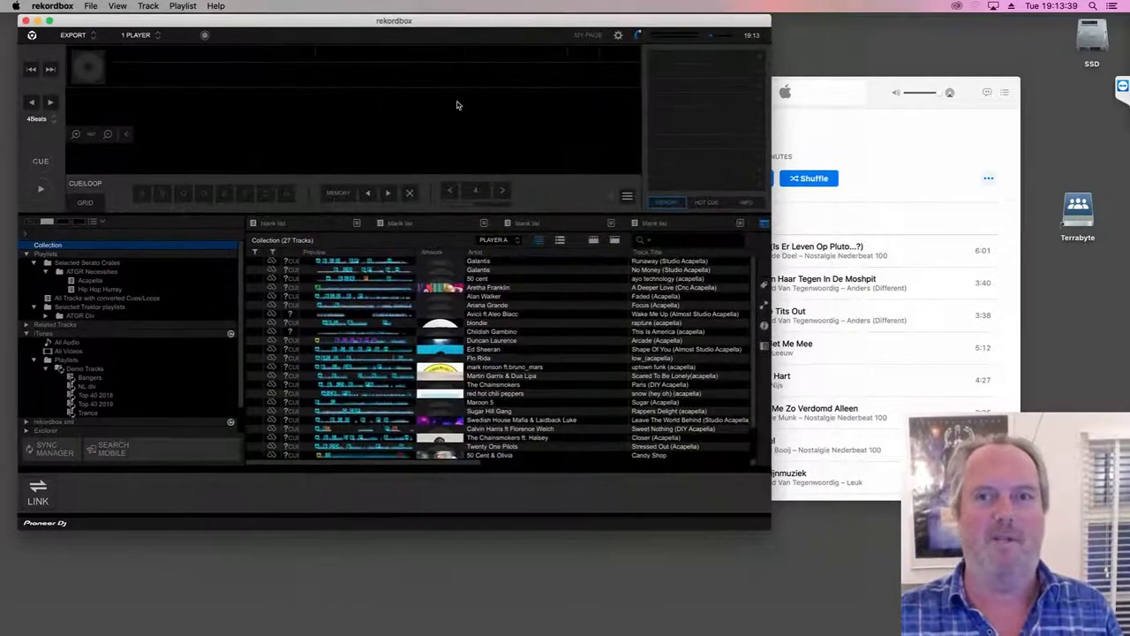
Step: Bring the Music app to the front and decline the Apple Music free trial offer
left_click(848, 178)
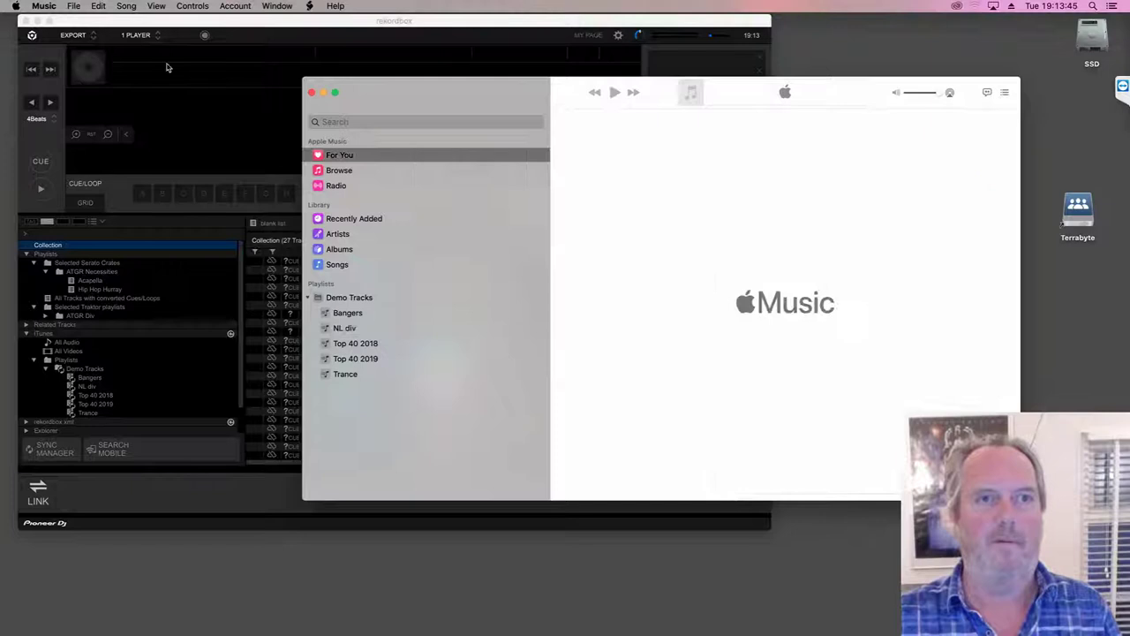
left_click(73, 6)
mouse_move(44, 6)
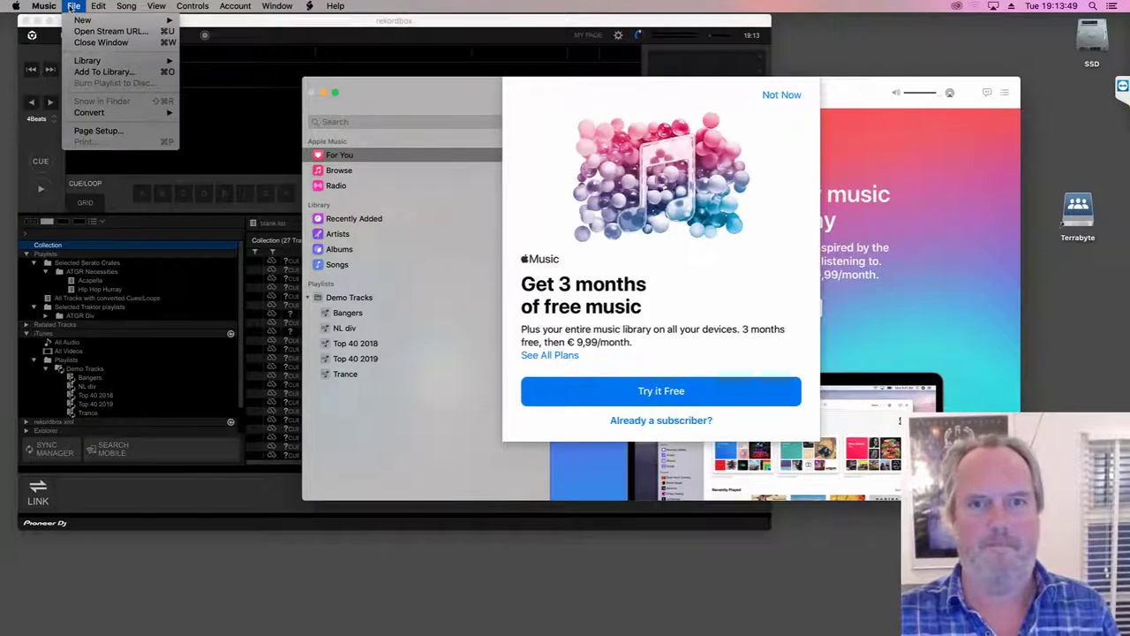
left_click(70, 7)
left_click(786, 94)
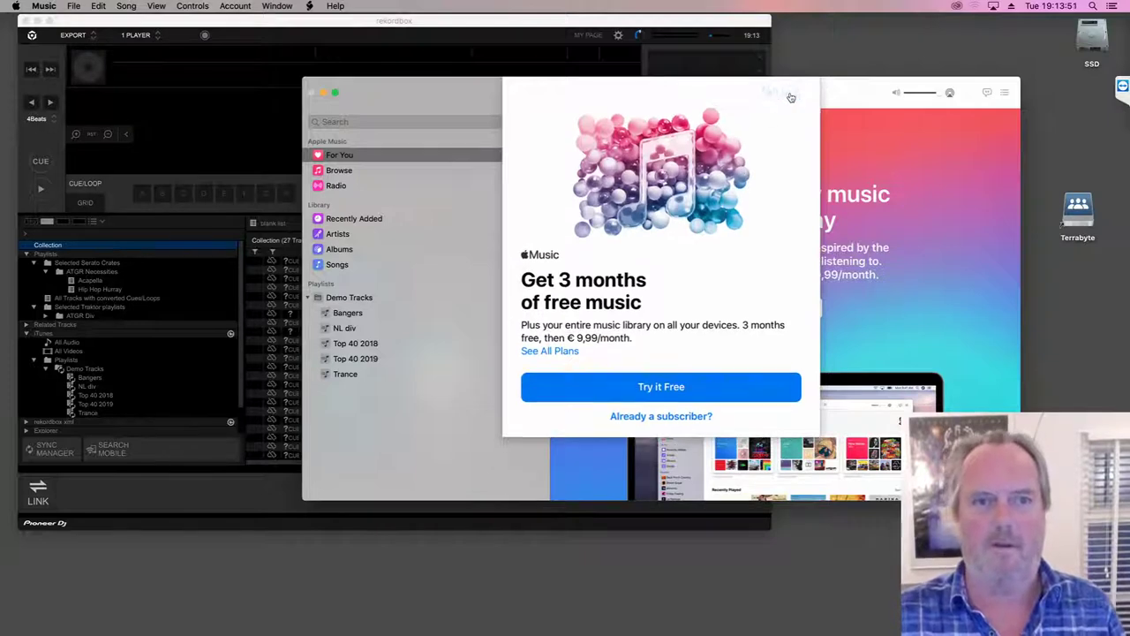
Step: Export the Music library to the Documents folder under the name "that xml"
left_click(79, 6)
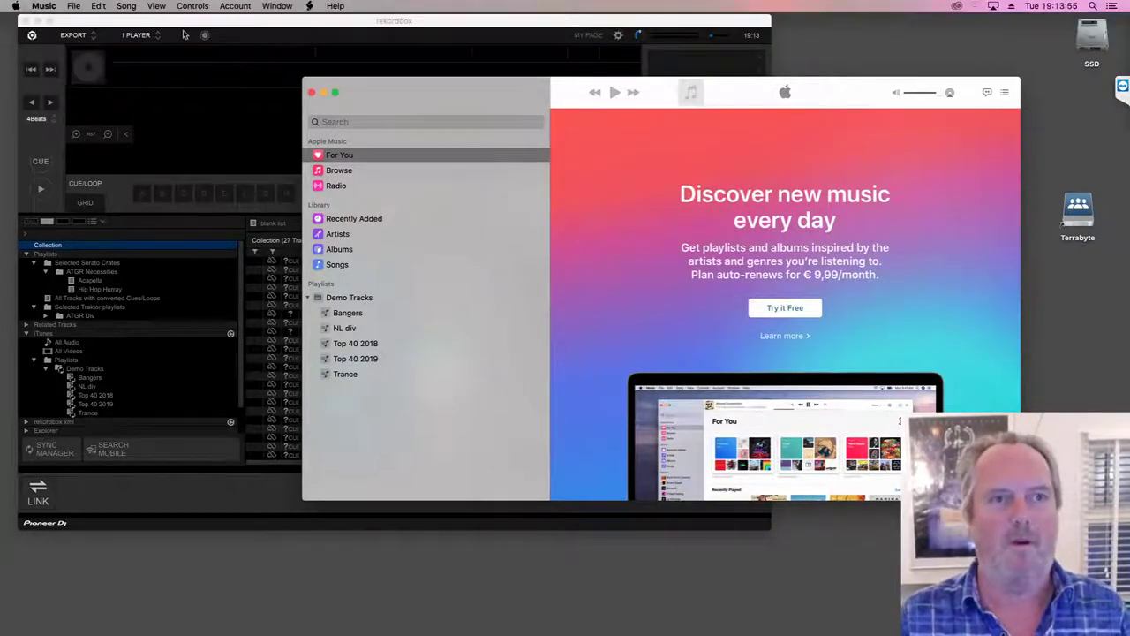
left_click(74, 6)
mouse_move(98, 60)
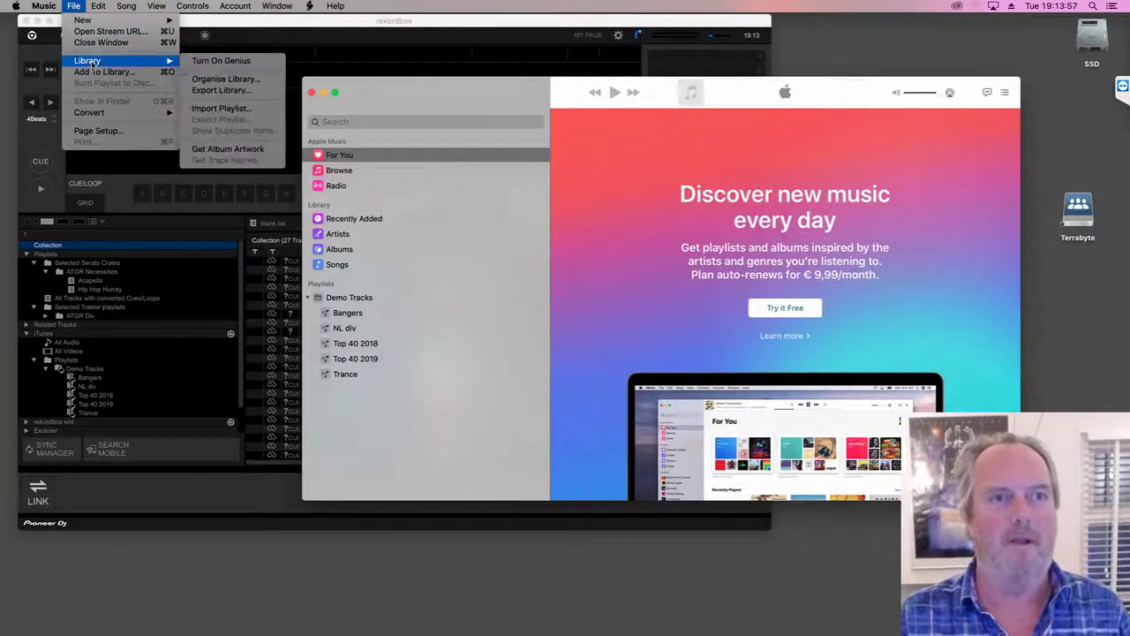
left_click(238, 92)
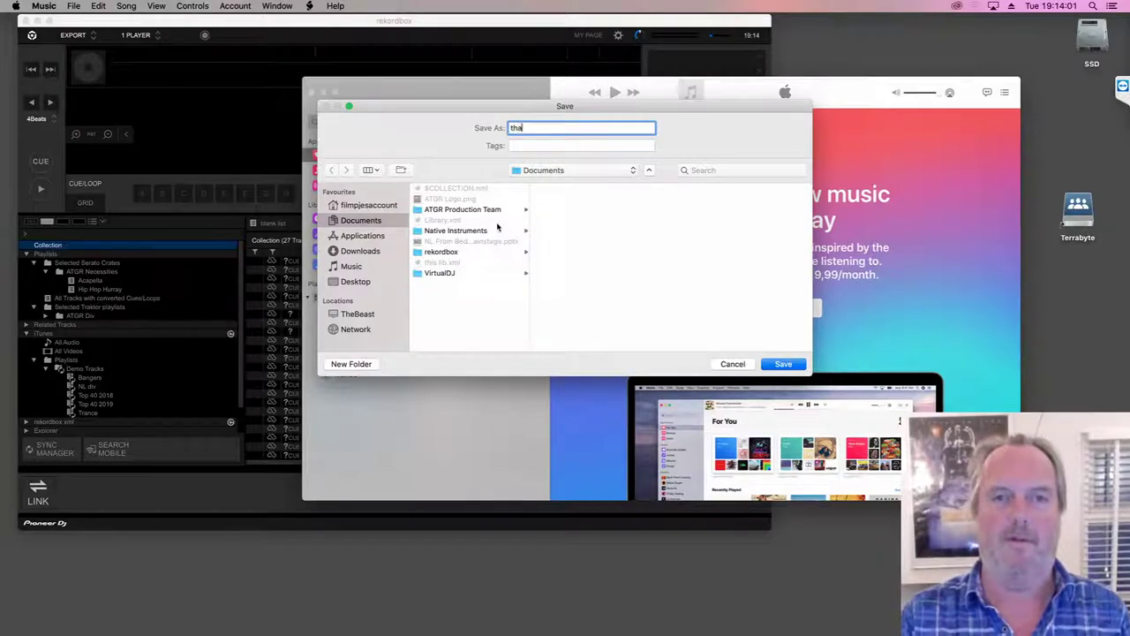
type("ml")
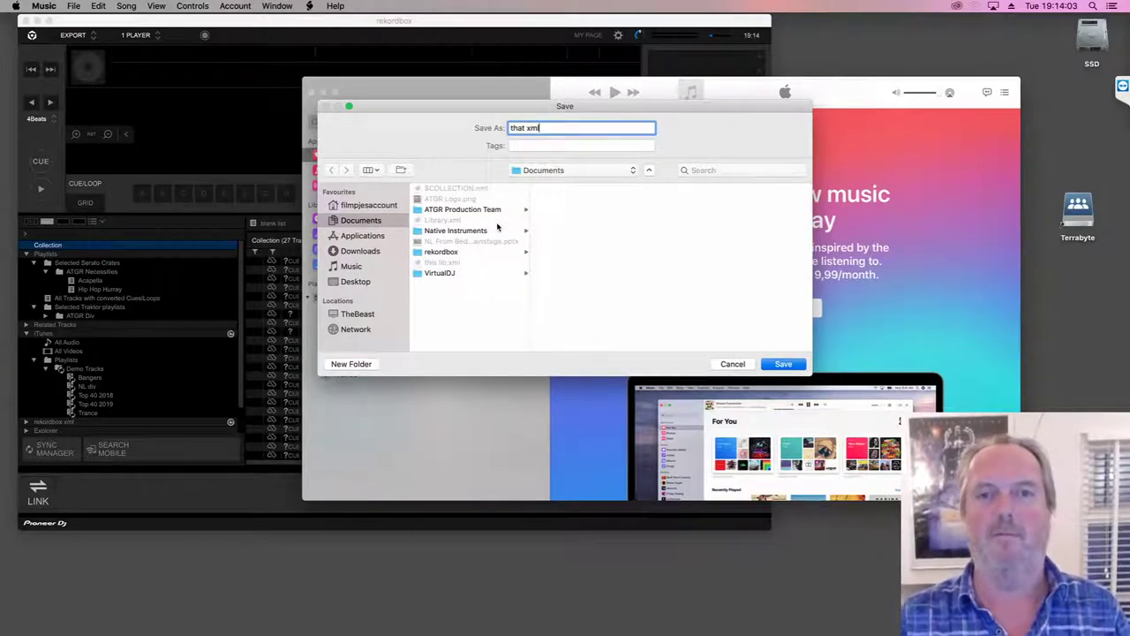
key("Return")
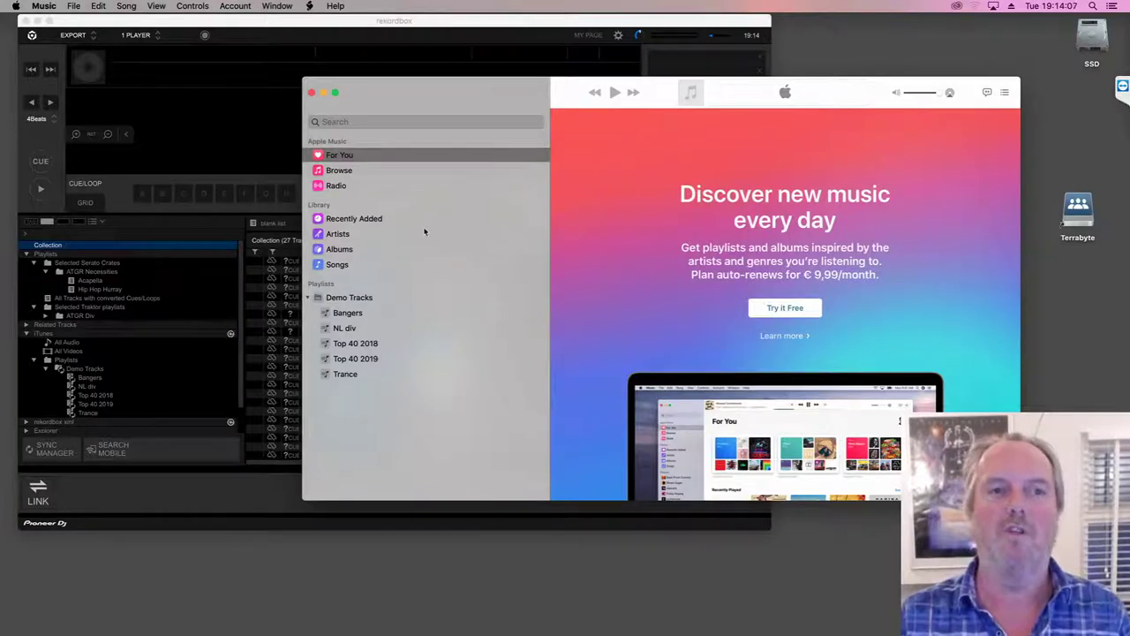
Step: Switch to rekordbox and set the iTunes load method to iTunes Library XML in the Advanced database preferences
left_click(259, 230)
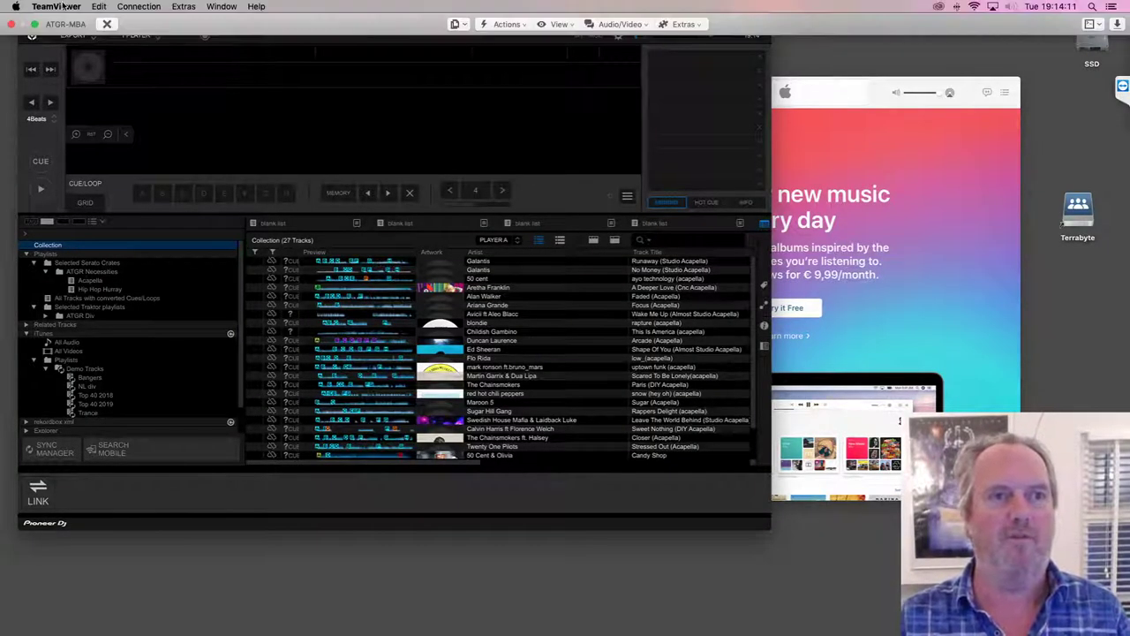
left_click(67, 5)
left_click(274, 137)
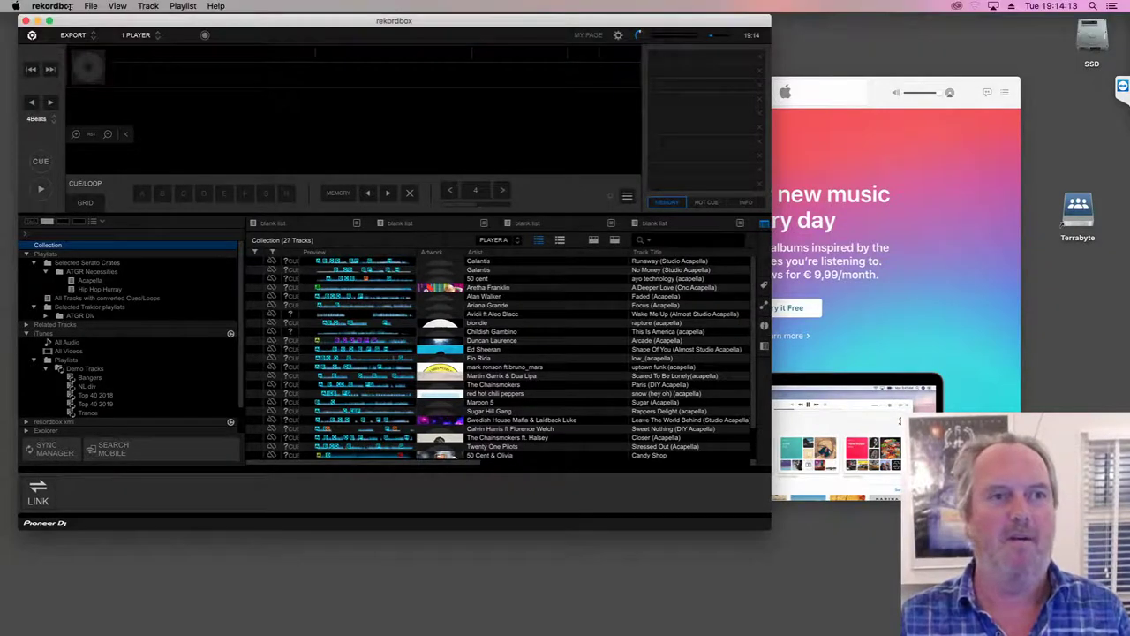
left_click(53, 6)
left_click(62, 39)
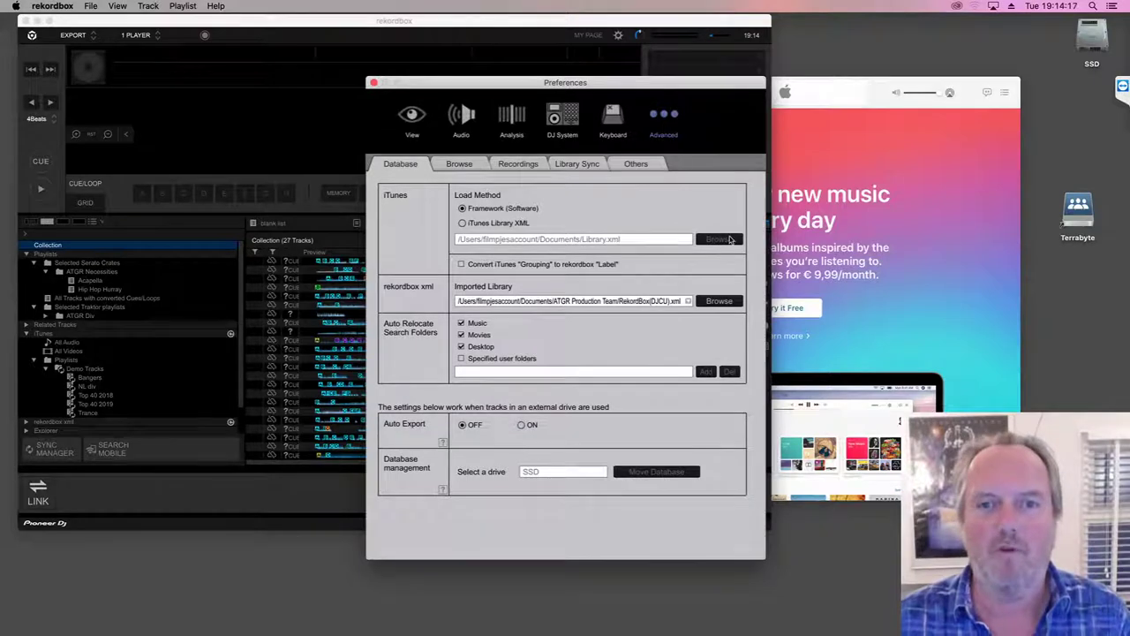
left_click(500, 223)
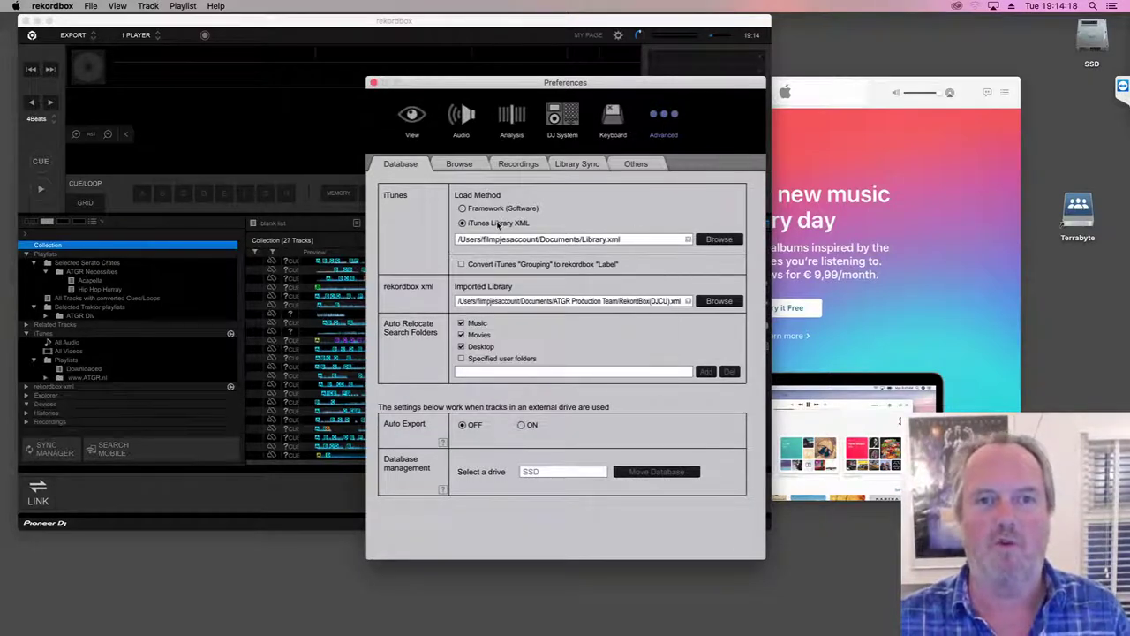
Step: Try to choose the exported "that xml" file in Documents as the iTunes library
left_click(717, 239)
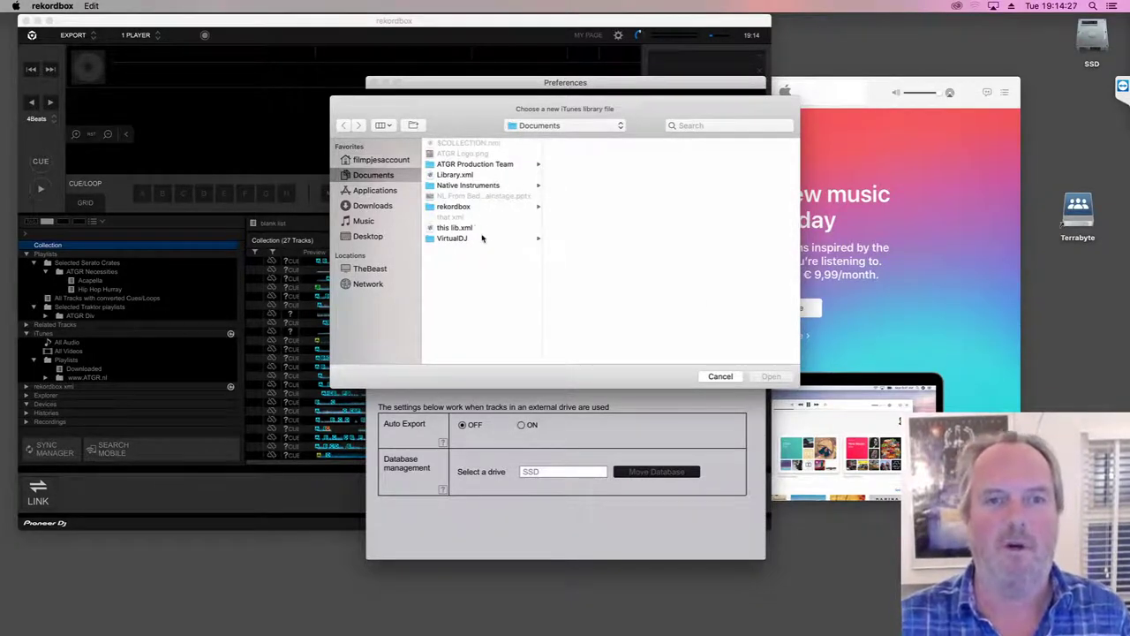
left_click(717, 375)
left_click(726, 378)
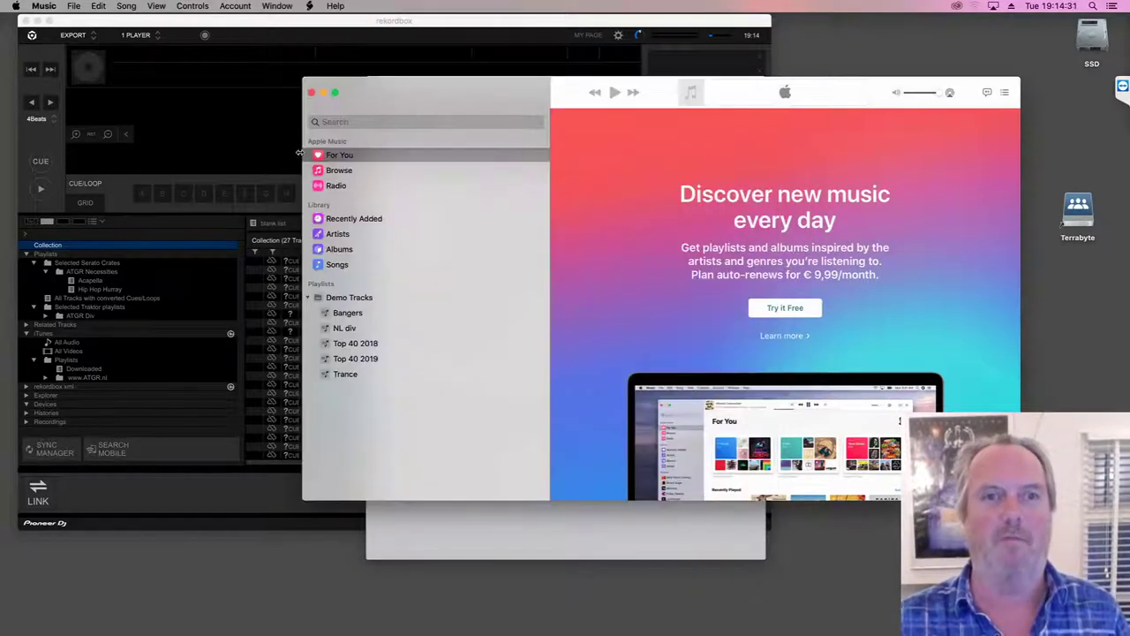
Step: Return to the Music app and export its library again to Documents under the name "that library"
left_click(66, 5)
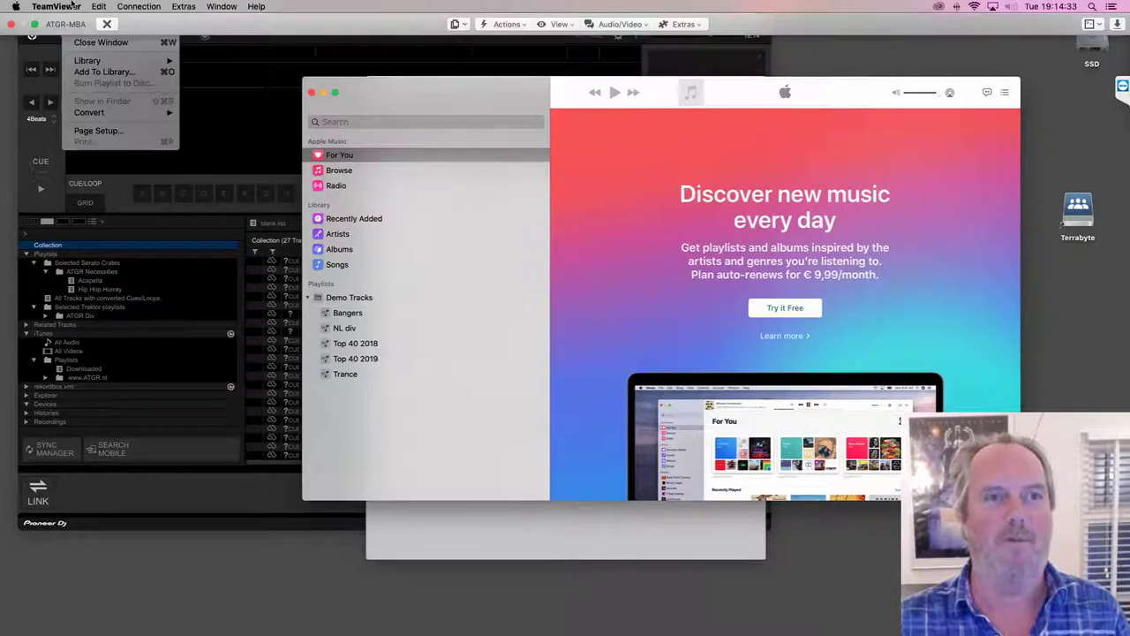
left_click(499, 119)
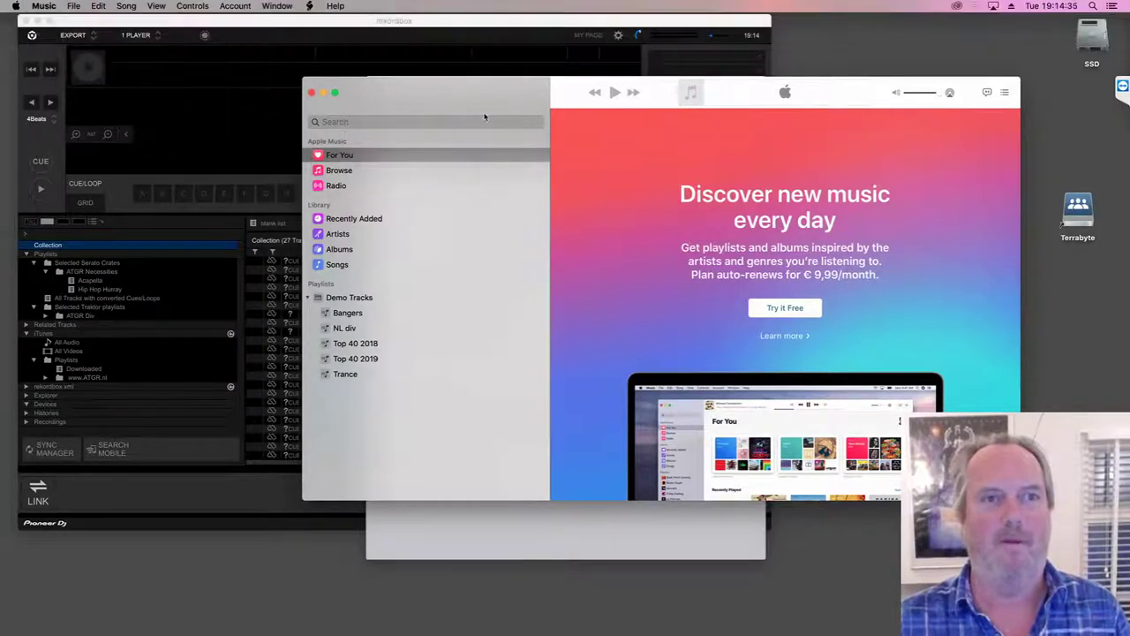
left_click(69, 6)
left_click(274, 58)
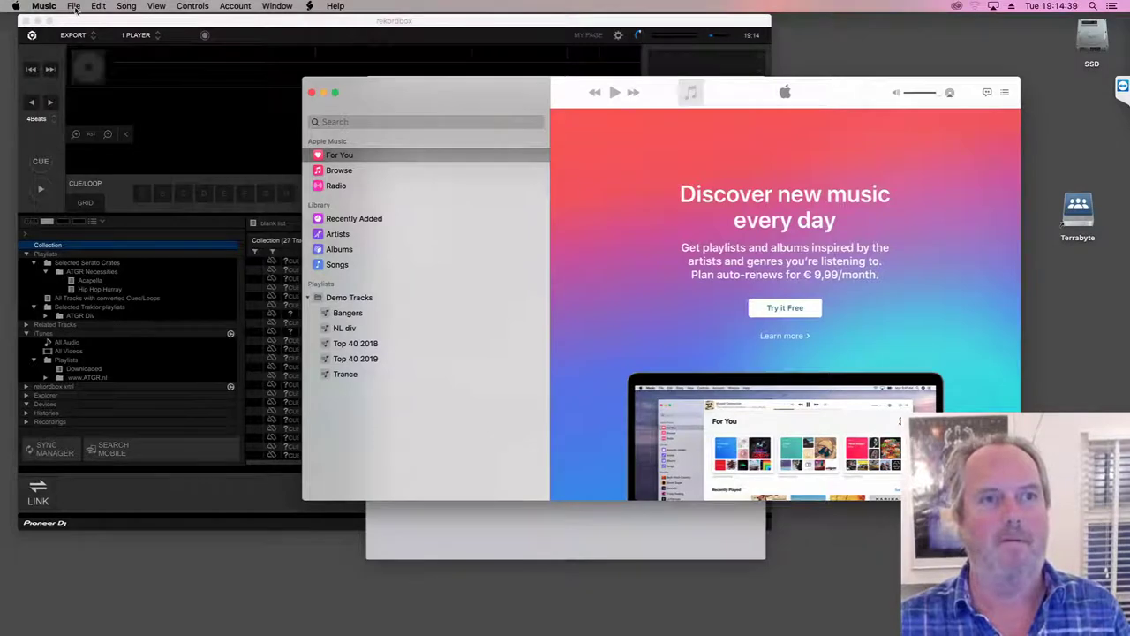
left_click(74, 6)
mouse_move(86, 60)
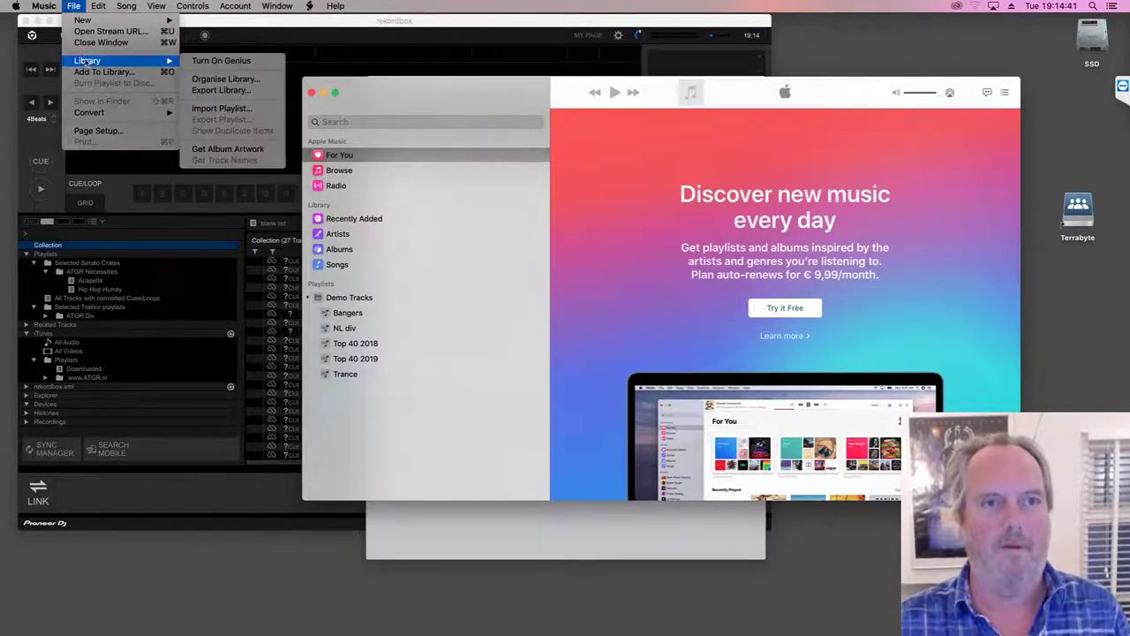
left_click(278, 94)
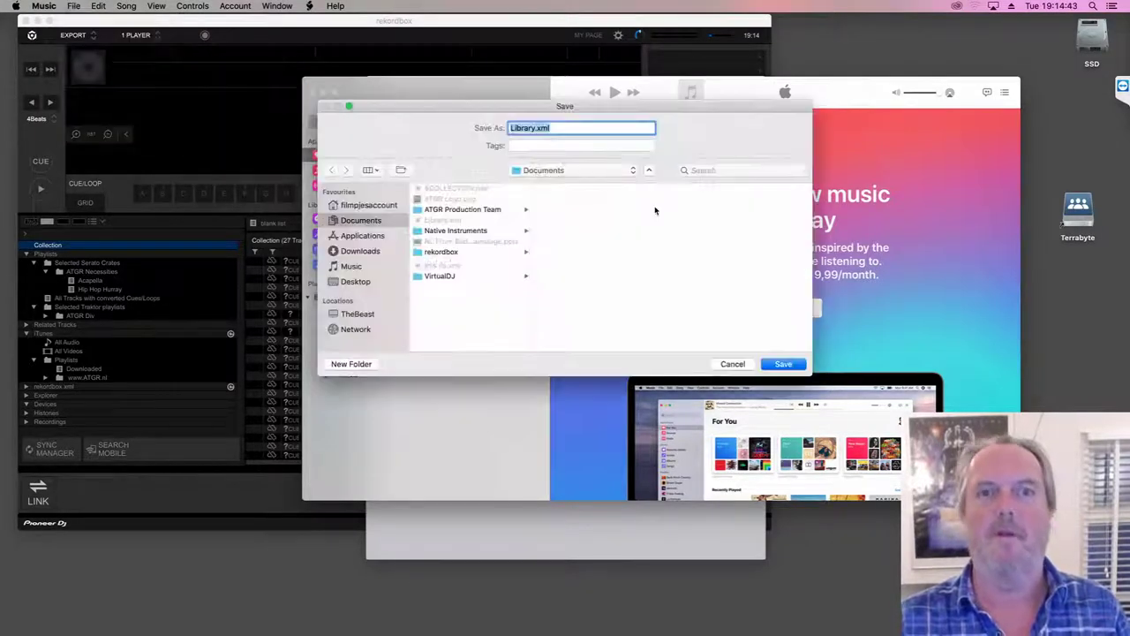
type("that")
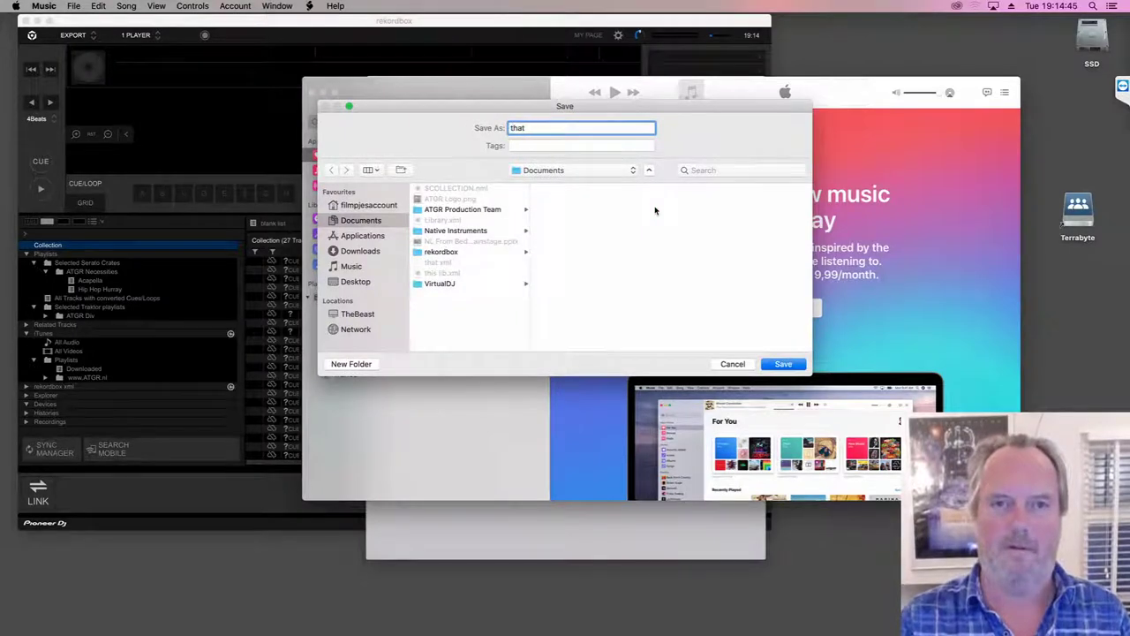
type(" library")
key("Return")
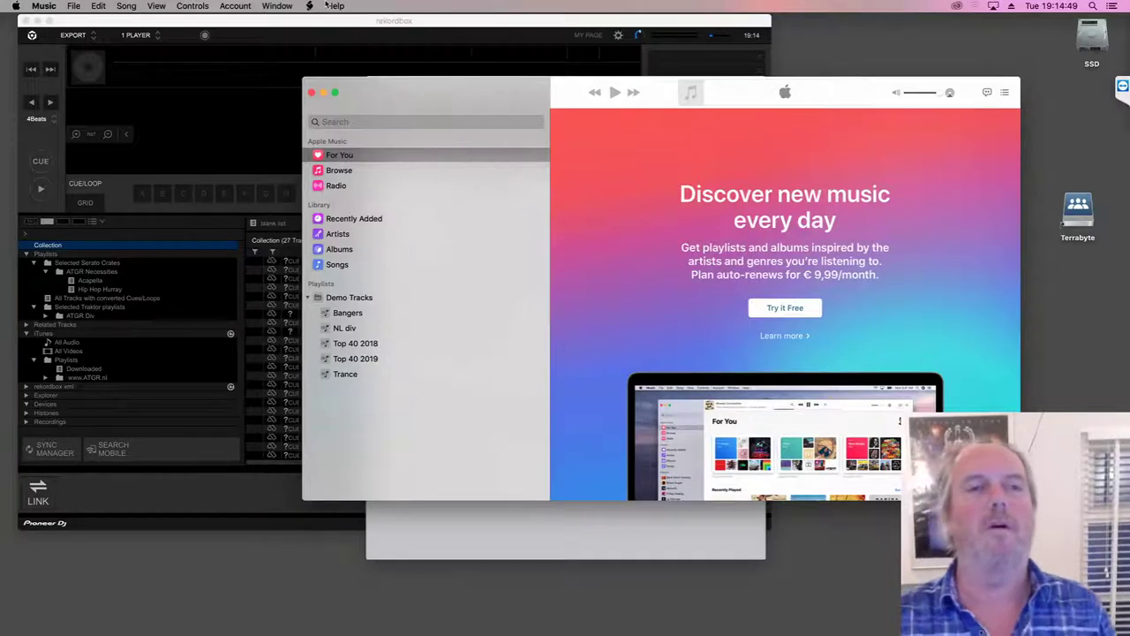
Step: Switch to rekordbox and choose that lib.xml from Documents as the iTunes Library XML in the Advanced database preferences
left_click(76, 133)
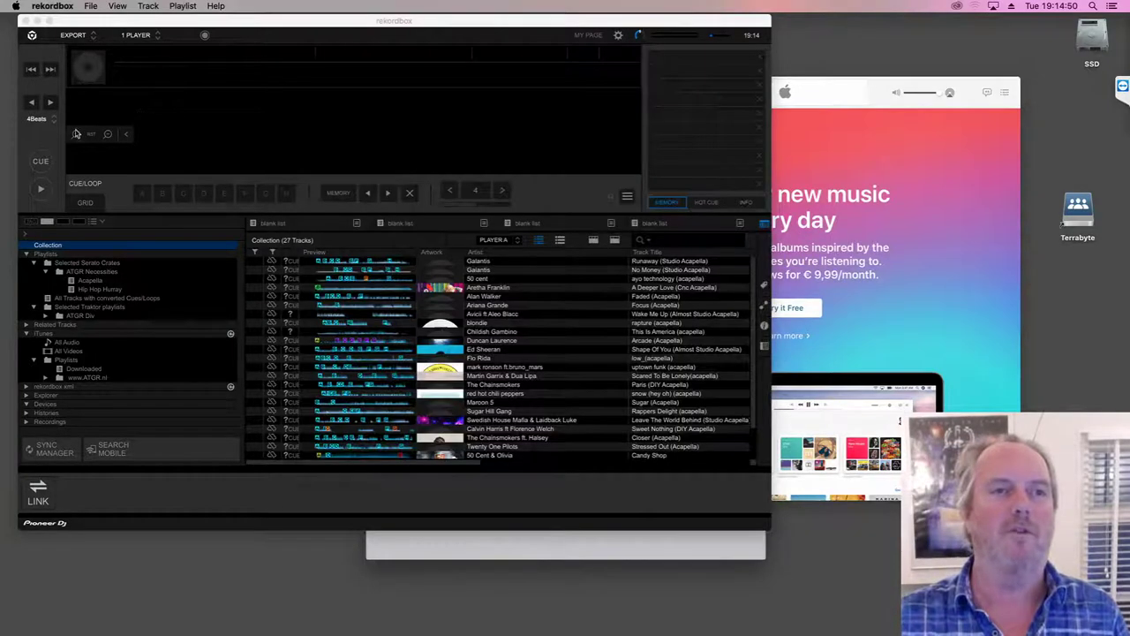
left_click(51, 7)
left_click(580, 150)
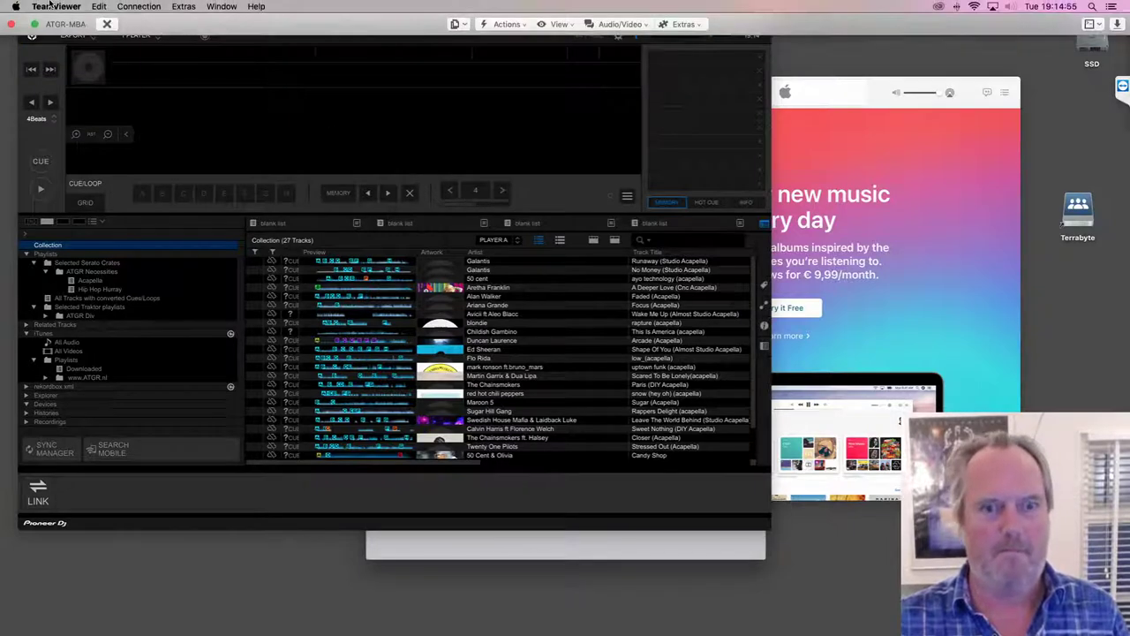
left_click(51, 6)
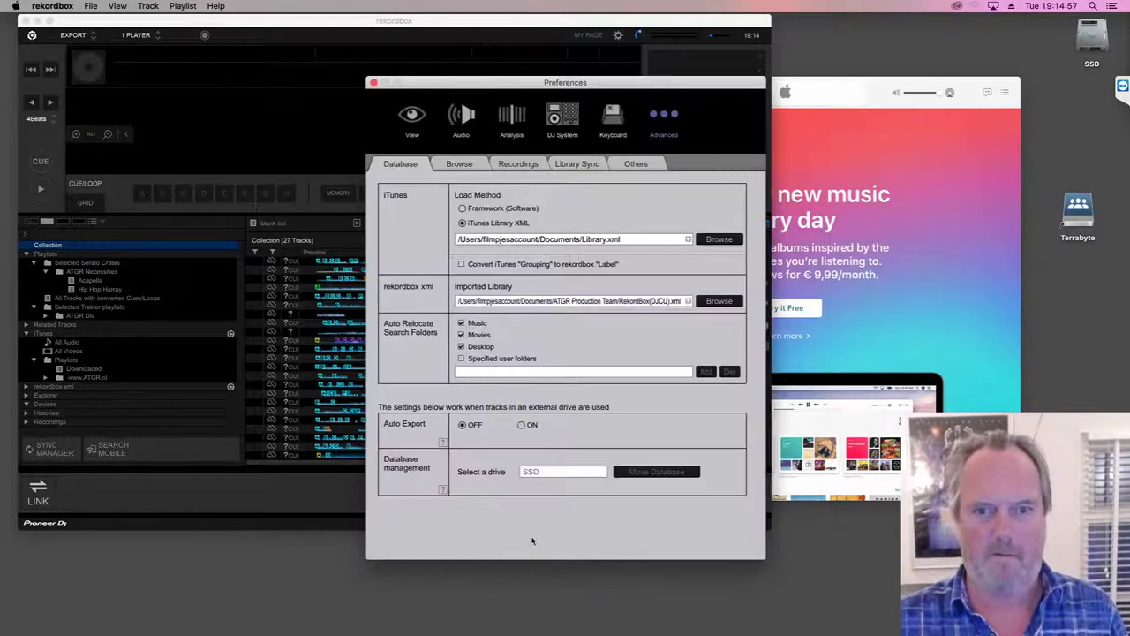
left_click(717, 242)
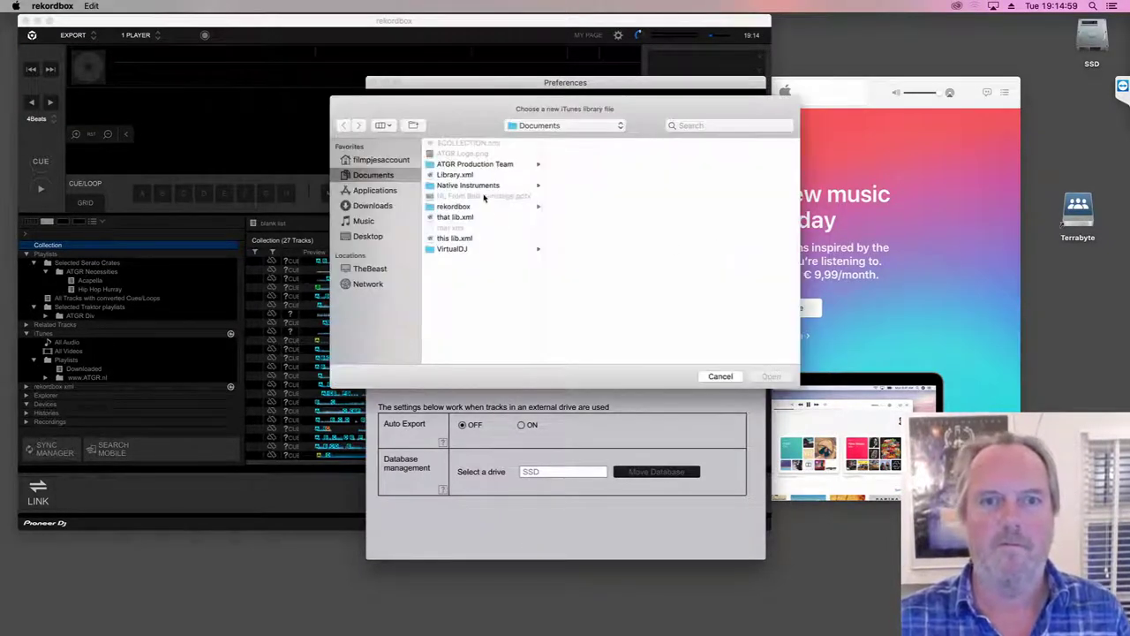
left_click(468, 220)
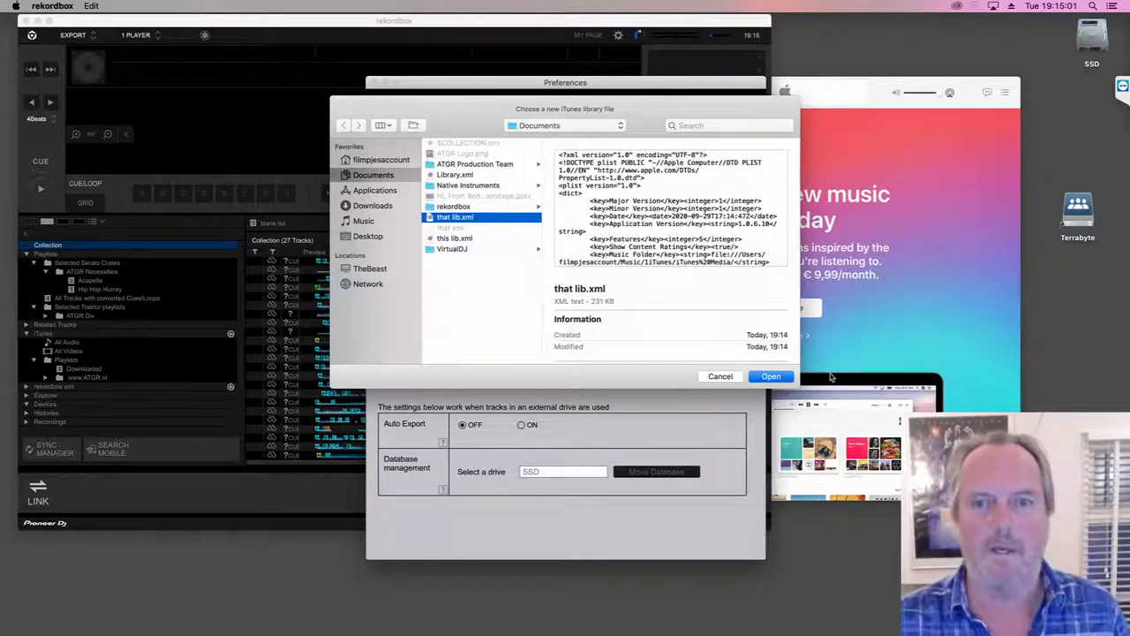
left_click(769, 376)
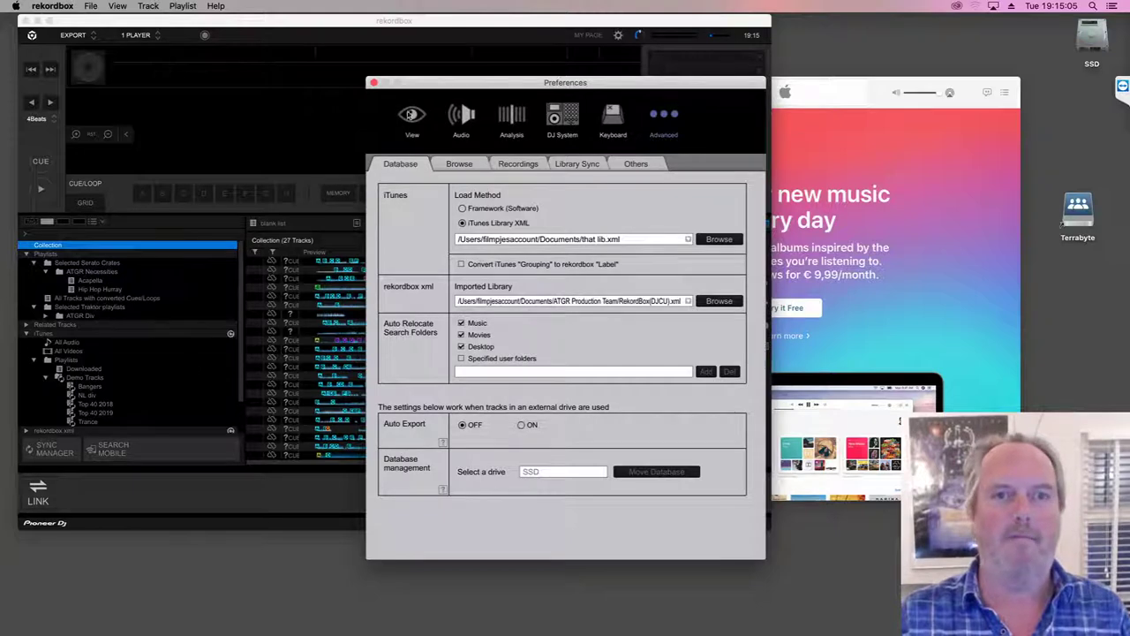
left_click(373, 83)
Step: Refresh the iTunes tree and view the NL div, Top 40 2019 and Top 40 2018 playlists under Demo Tracks
left_click(231, 335)
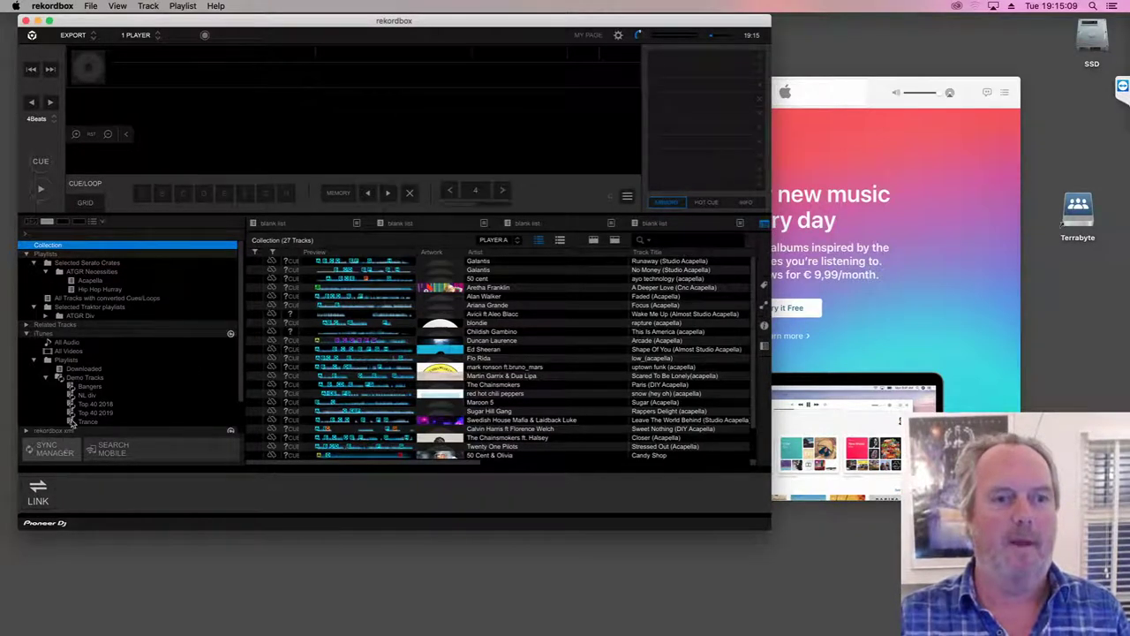
left_click(88, 395)
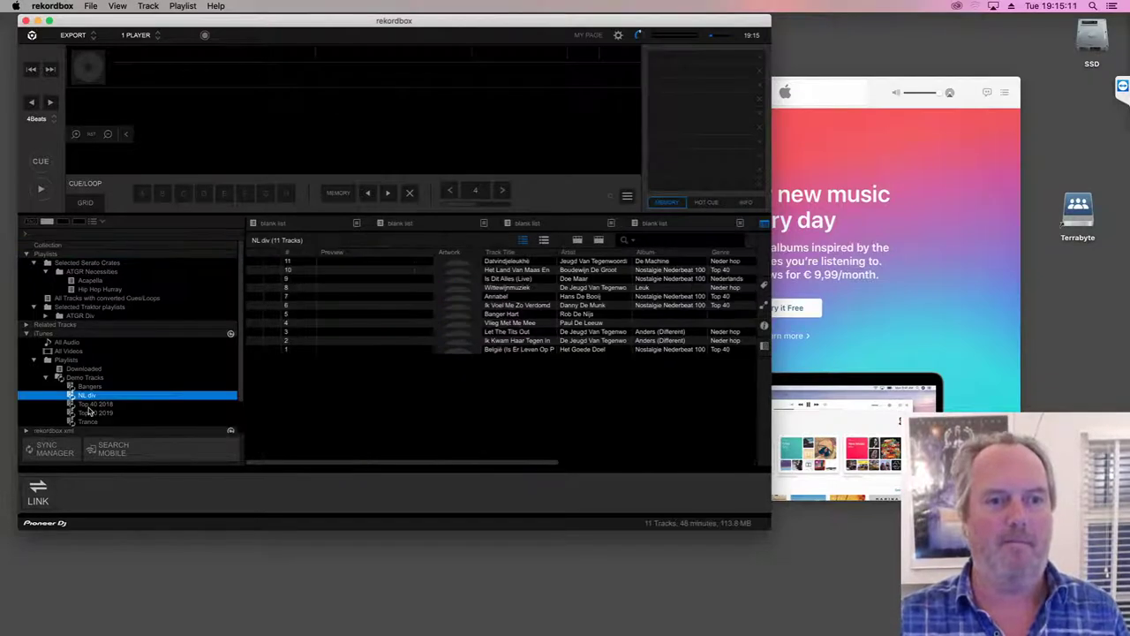
left_click(92, 412)
left_click(94, 404)
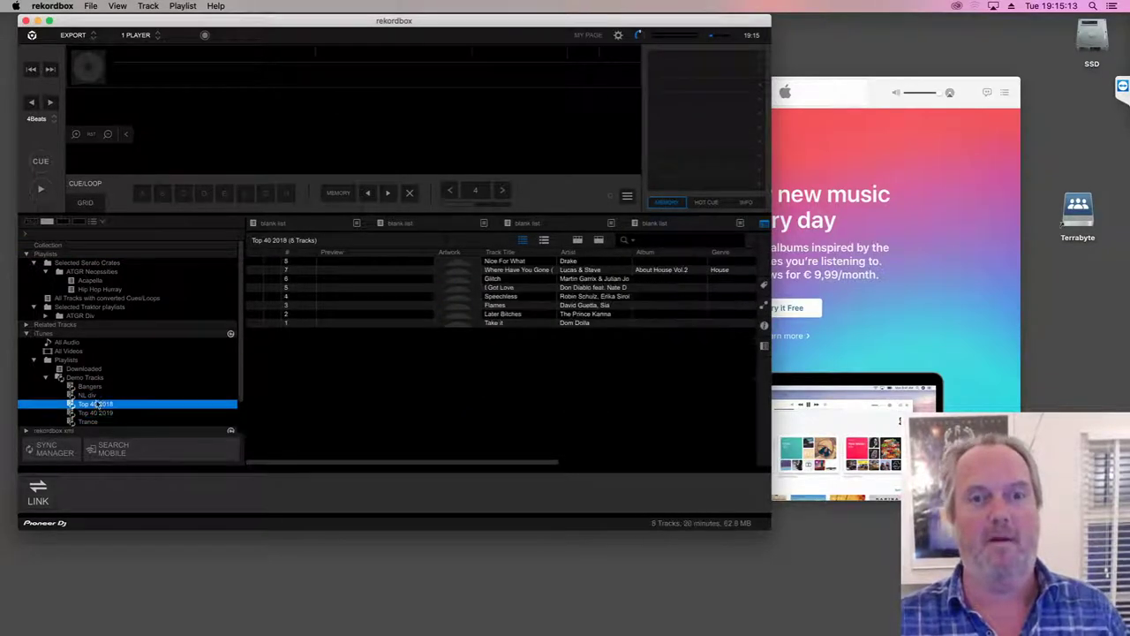
Step: Switch to the Music app and create a playlist named "new list" in the Demo Tracks folder
left_click(846, 236)
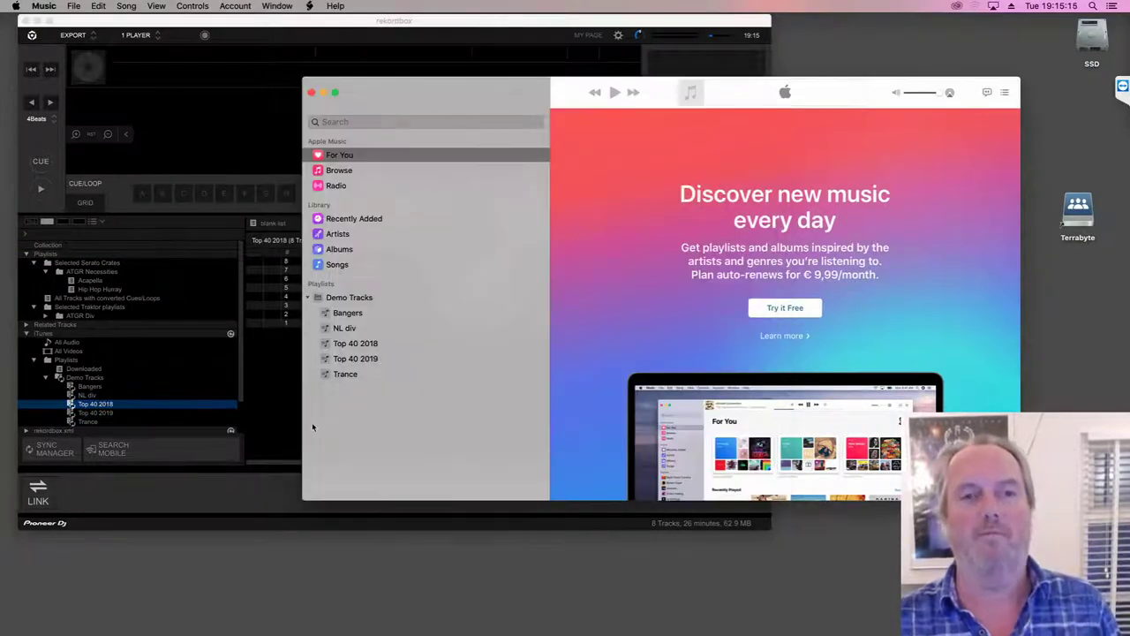
left_click(419, 344)
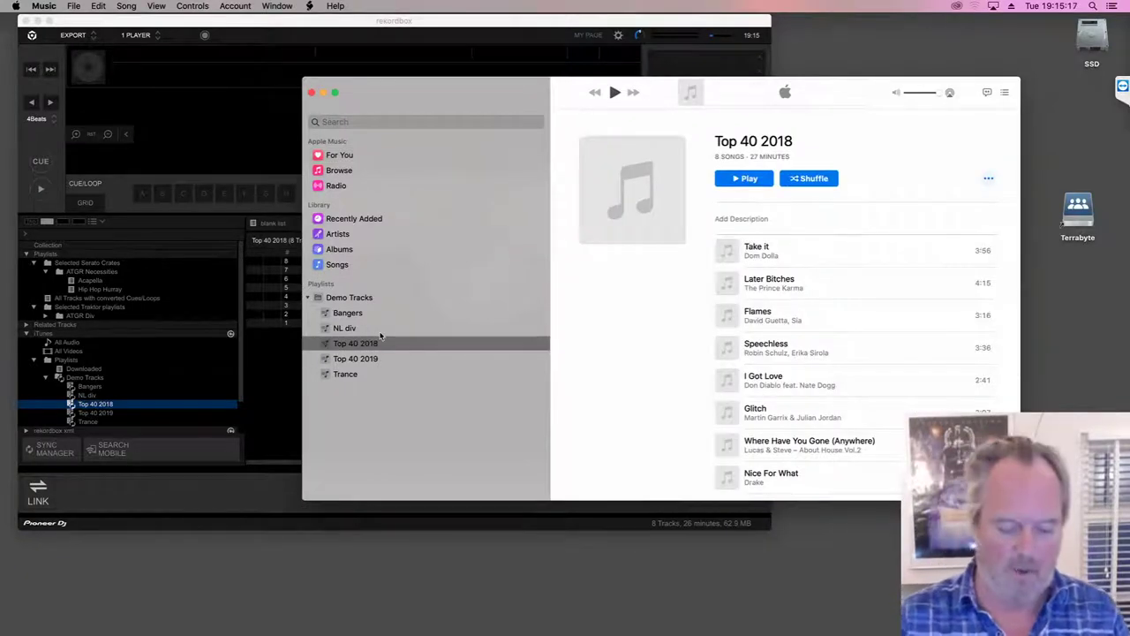
key("super+n")
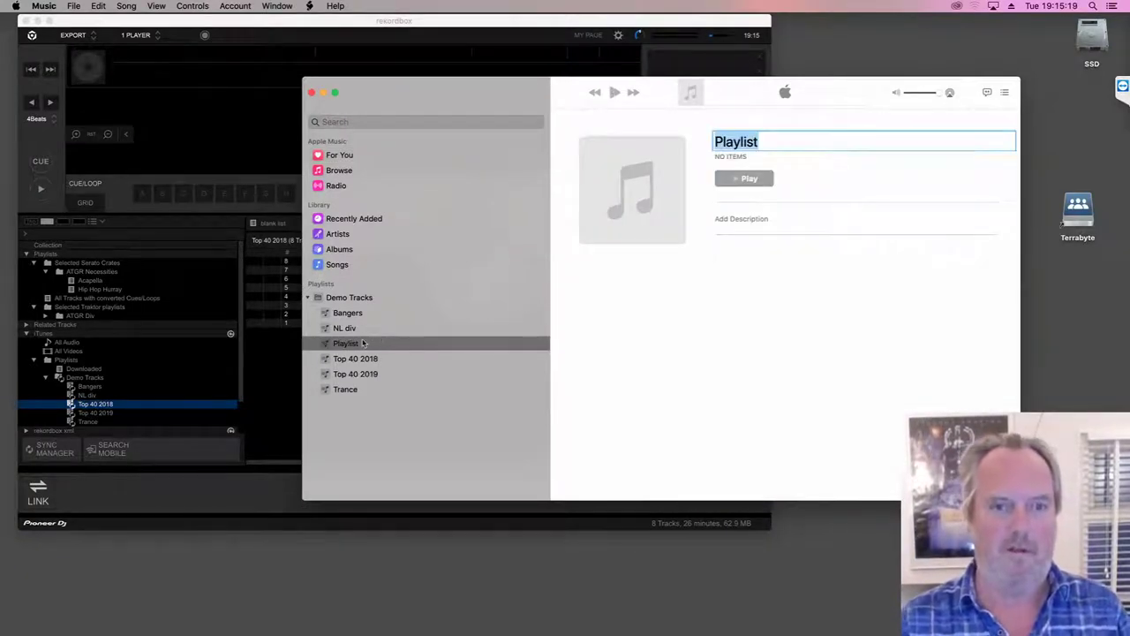
left_click(357, 344)
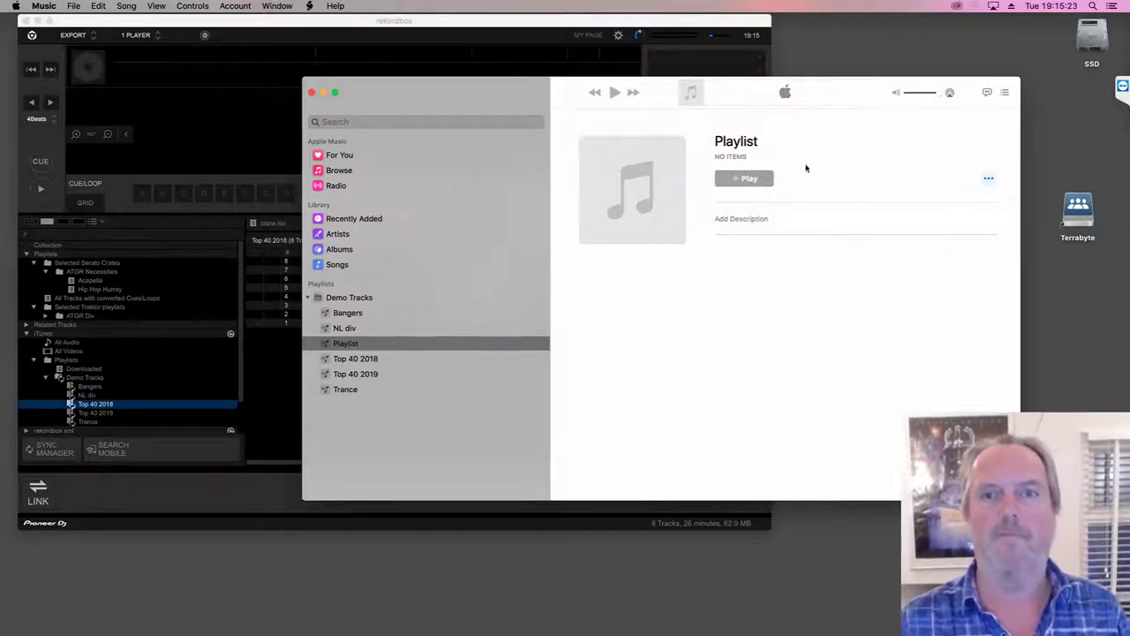
left_click(741, 138)
type("new list")
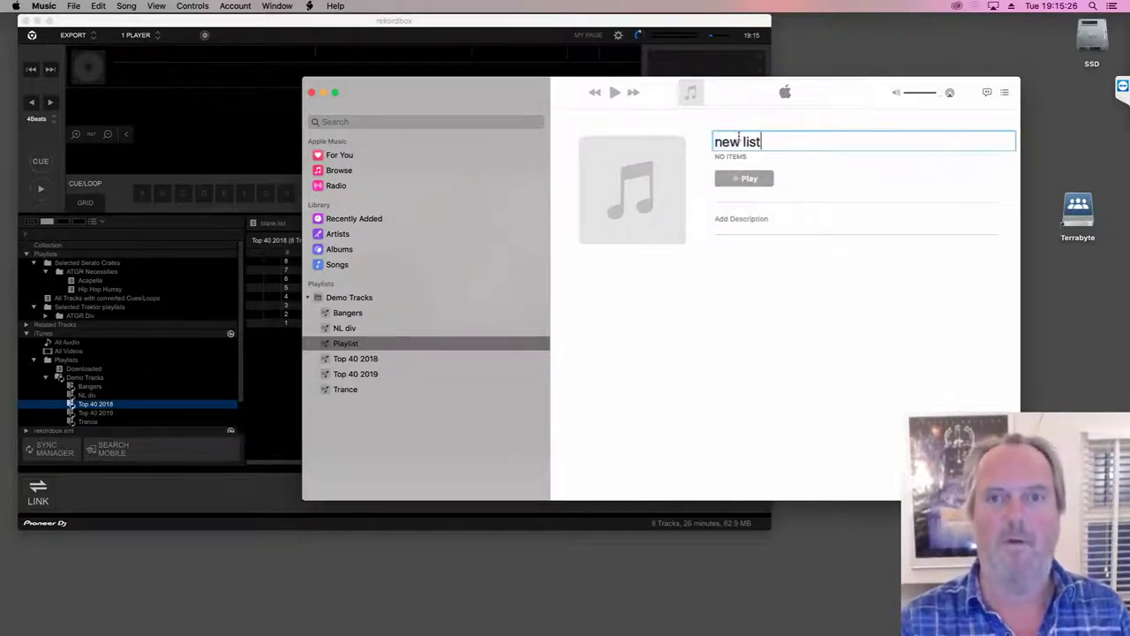
key("Return")
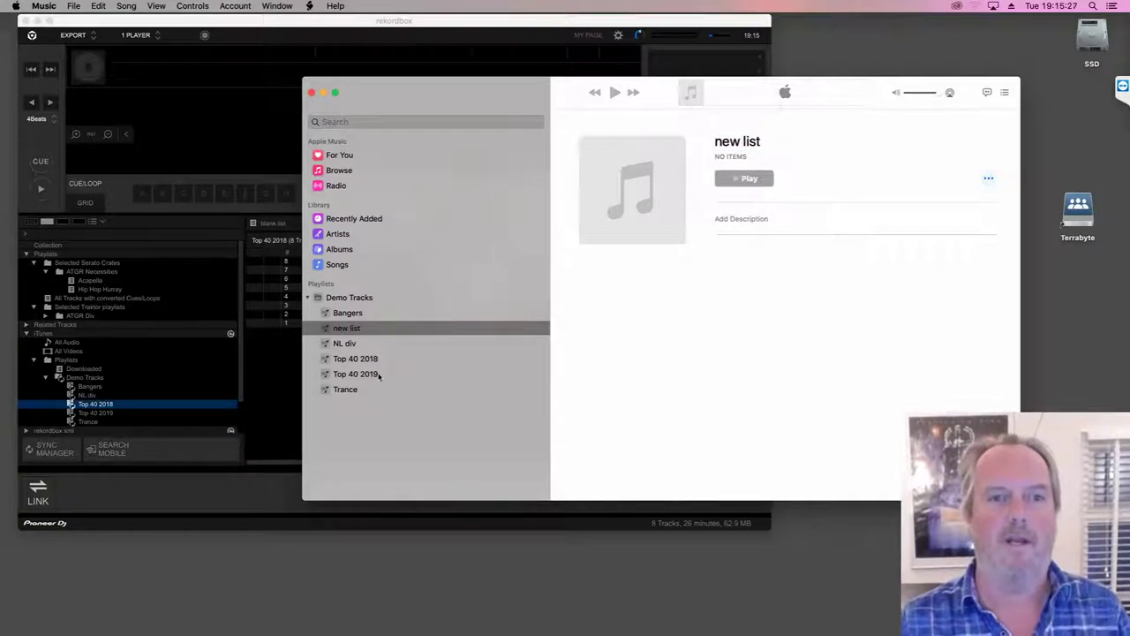
Step: Add Hoe het danst, Later Bitches and Moment from Top 40 2019 to the new list playlist and open it
left_click(379, 374)
left_click(828, 339)
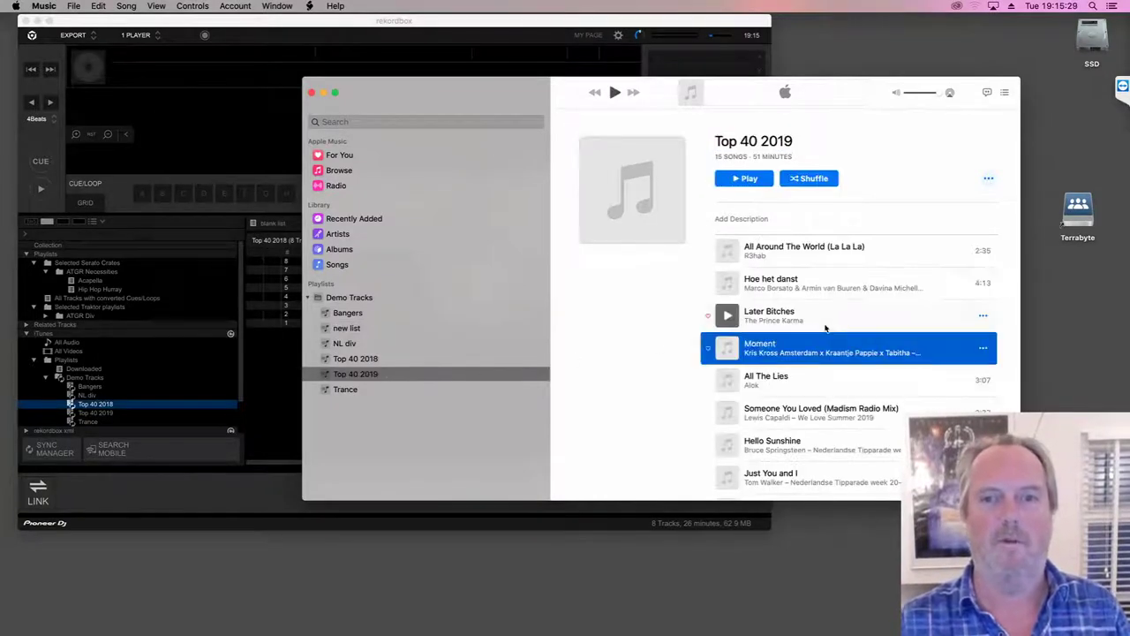
left_click(779, 284, "shift")
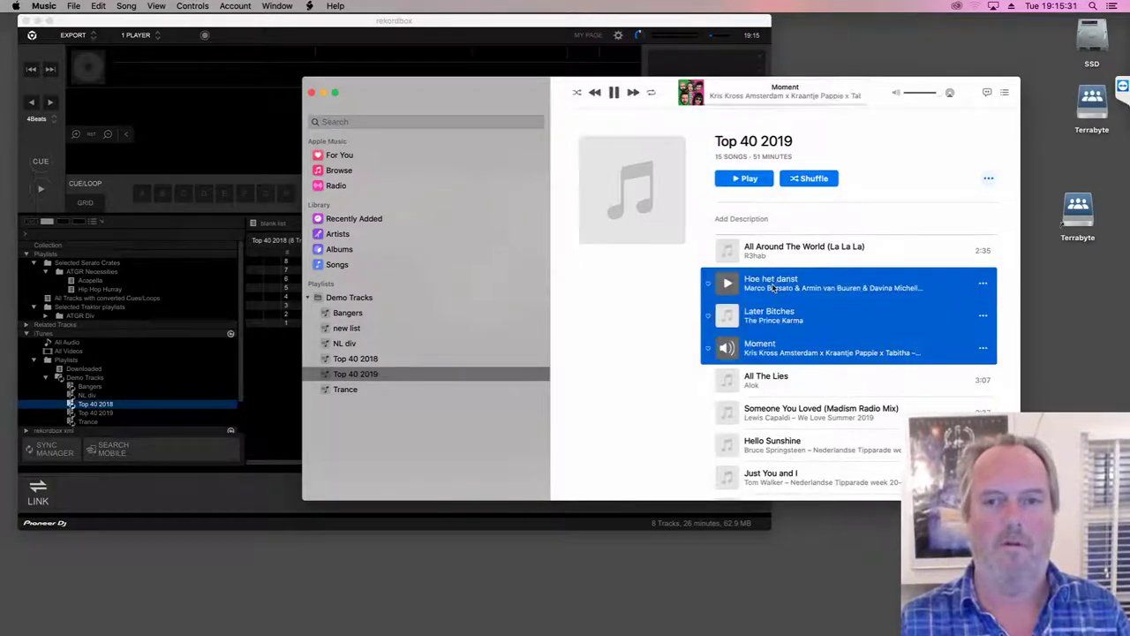
left_click_drag(773, 287, 352, 328)
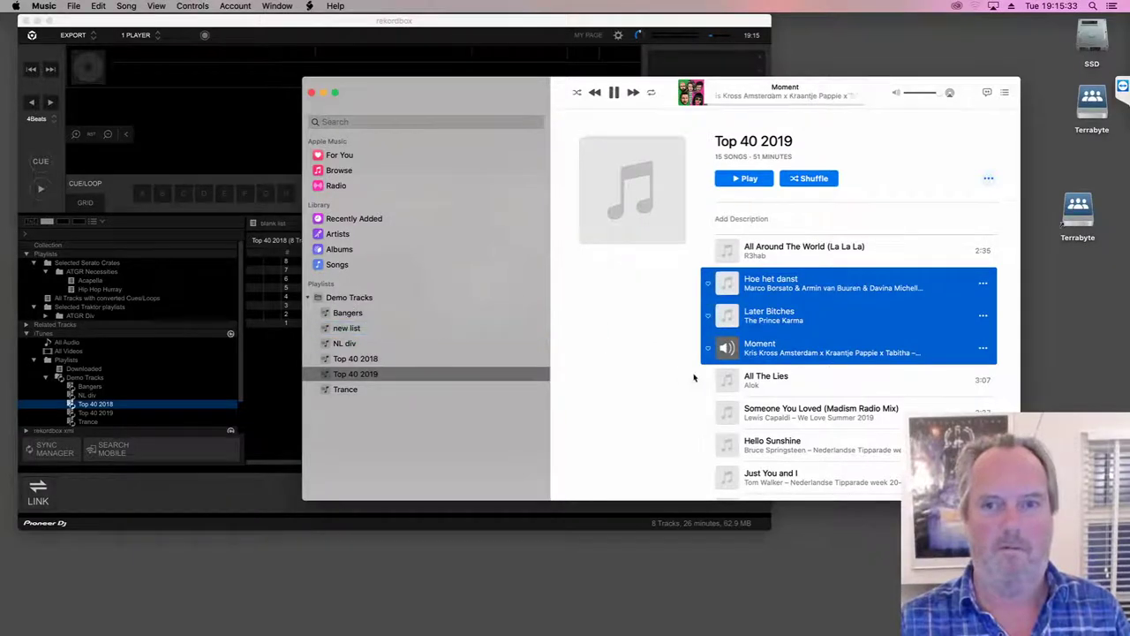
key("space")
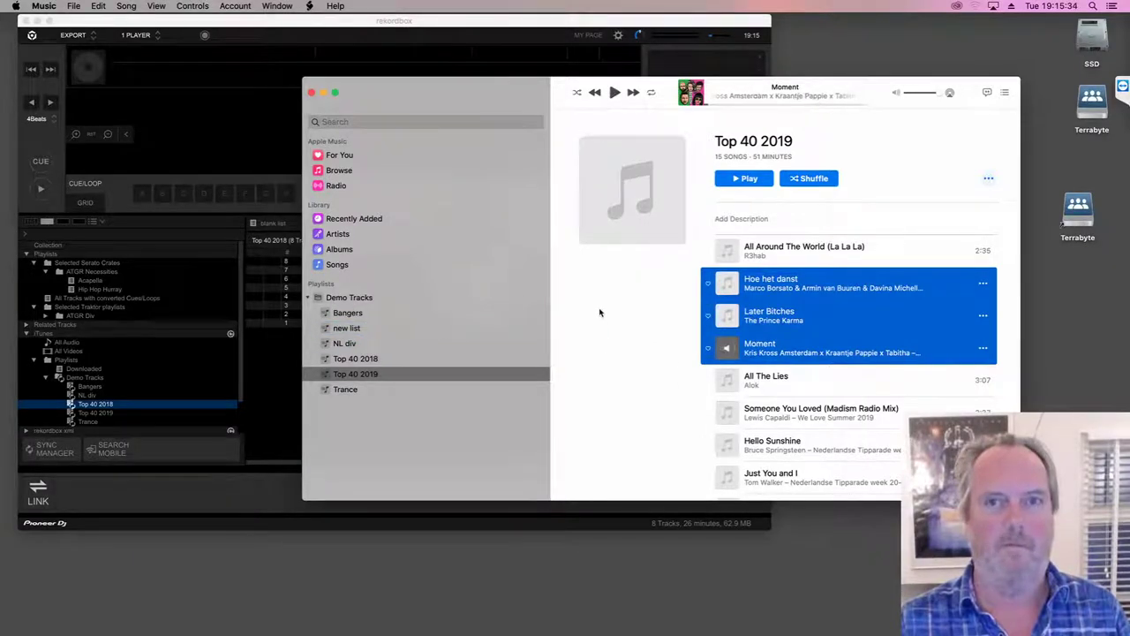
left_click(347, 328)
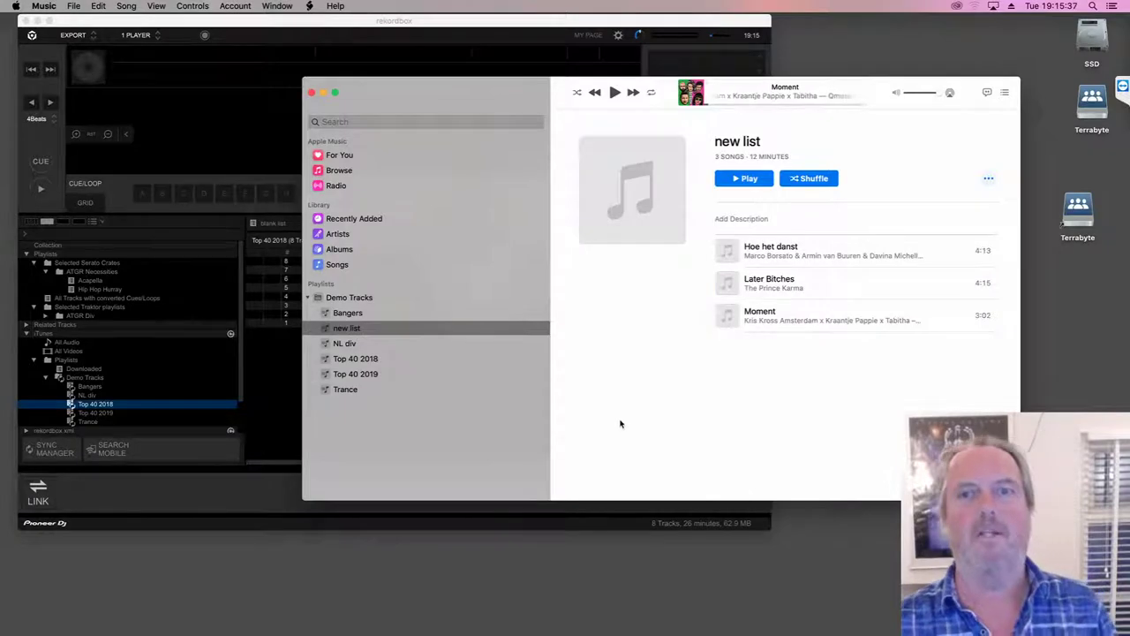
Step: Return to rekordbox and refresh its iTunes tree to check for the new playlist
key("super+h")
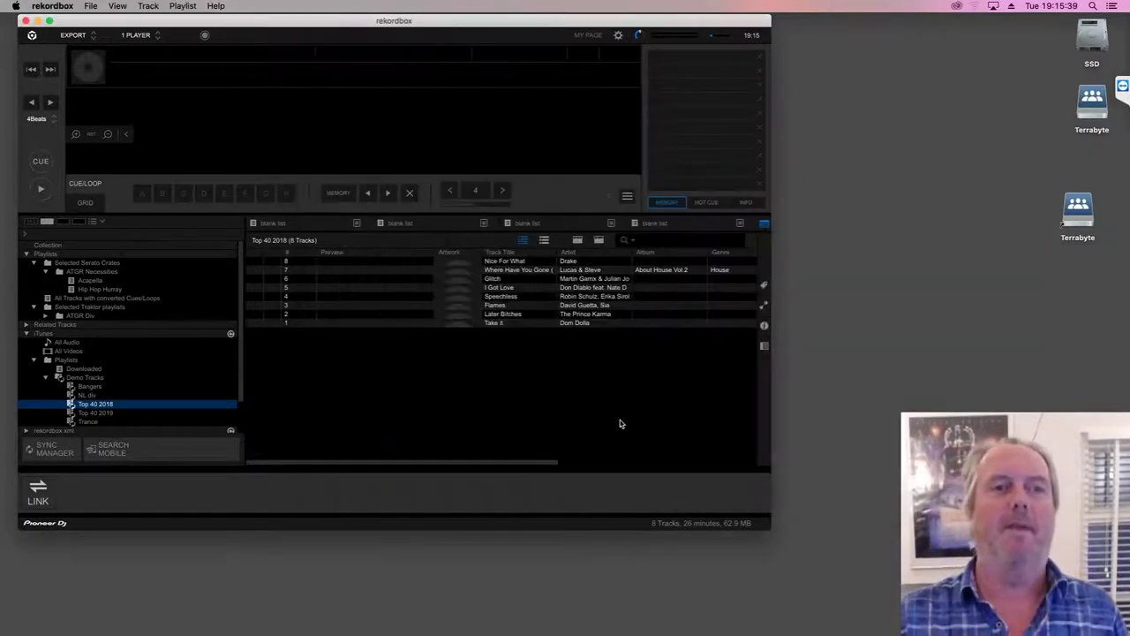
left_click(231, 333)
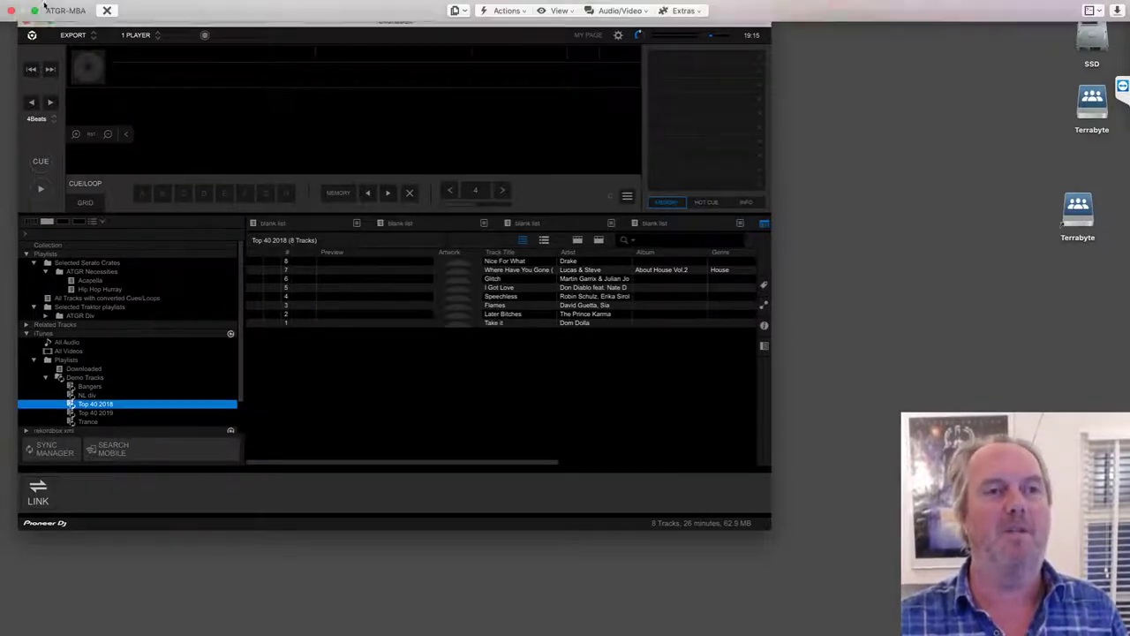
Step: Set the iTunes load method to Framework (Software) in the database preferences and reload the iTunes tree
left_click(52, 5)
left_click(56, 6)
left_click(138, 7)
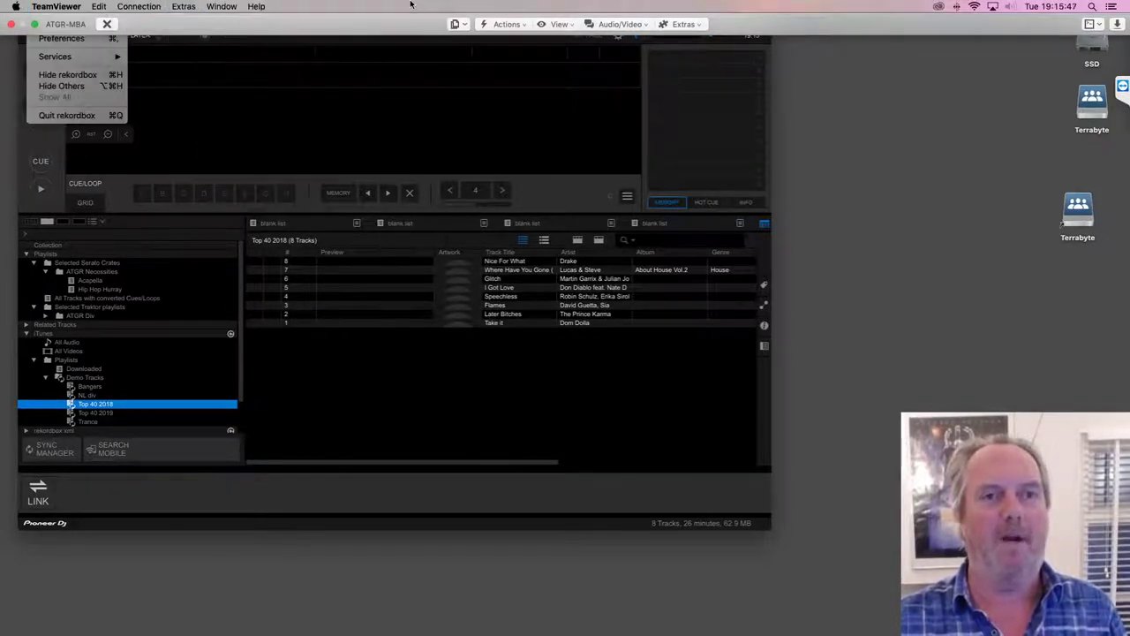
left_click(588, 222)
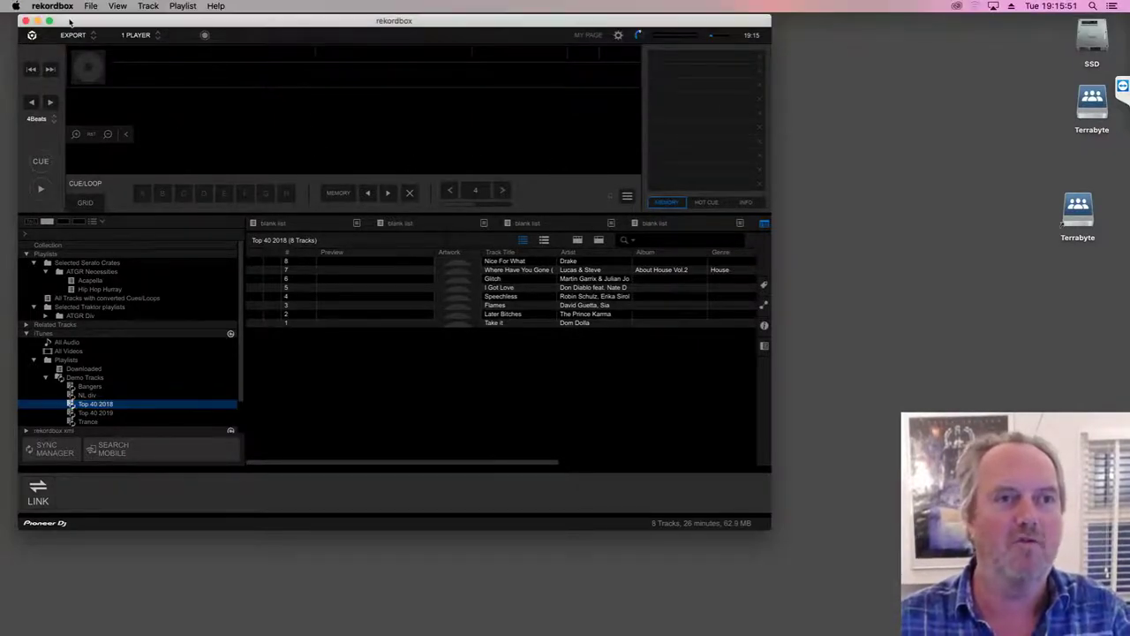
left_click(53, 6)
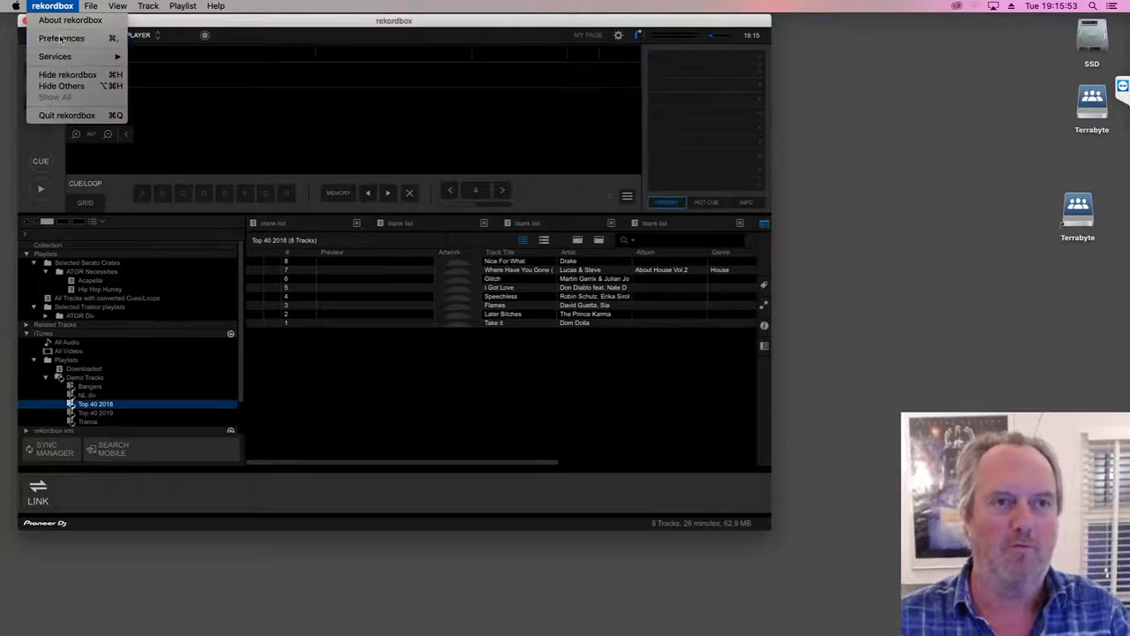
left_click(55, 38)
left_click(462, 208)
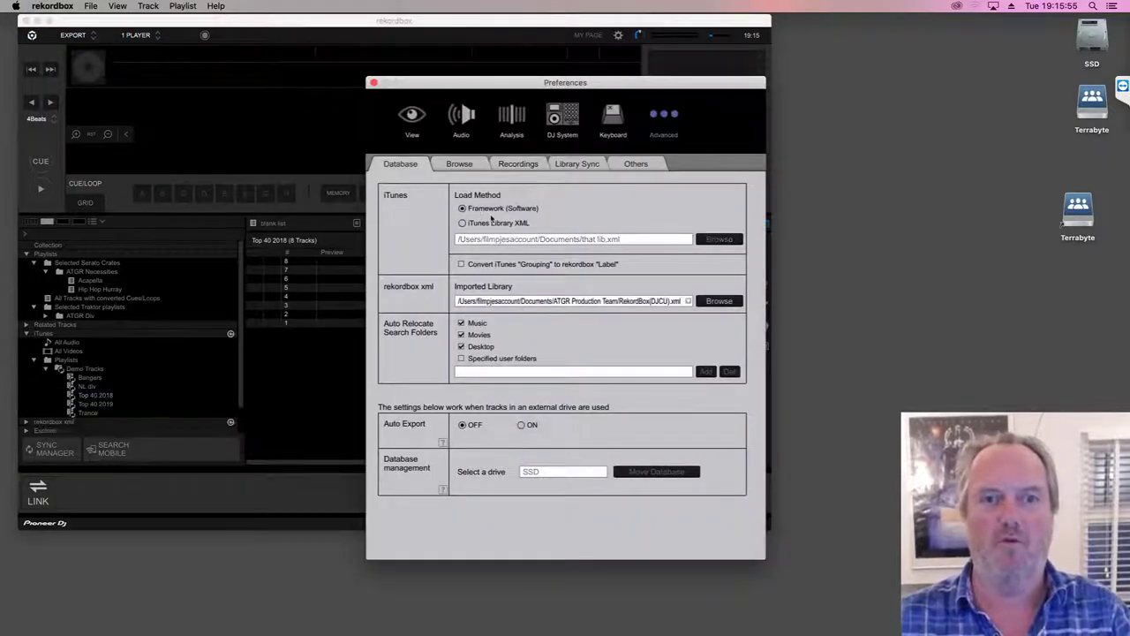
left_click(373, 83)
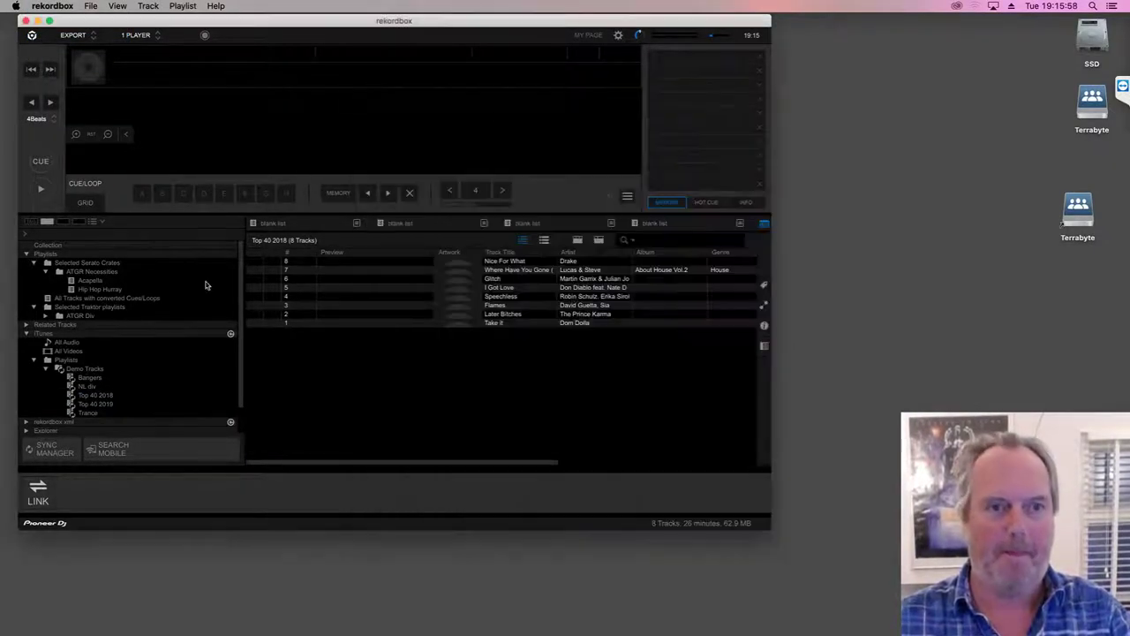
left_click(231, 334)
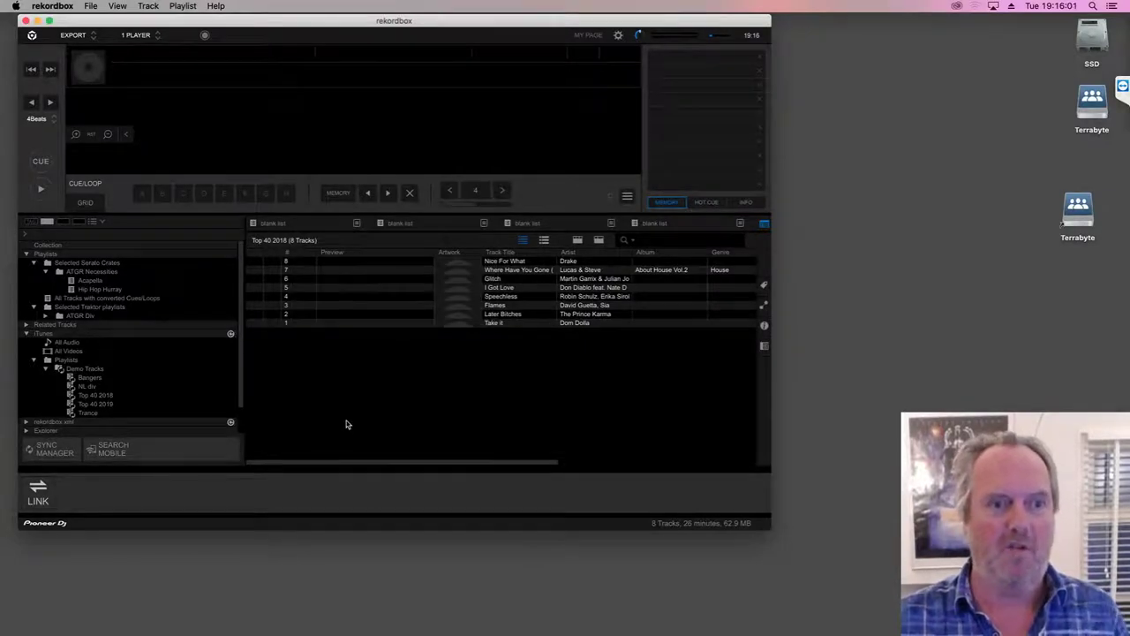
Step: Quit and relaunch rekordbox, dismiss its startup dialogs with the default analysis settings, and expand the iTunes tree
key("super+w")
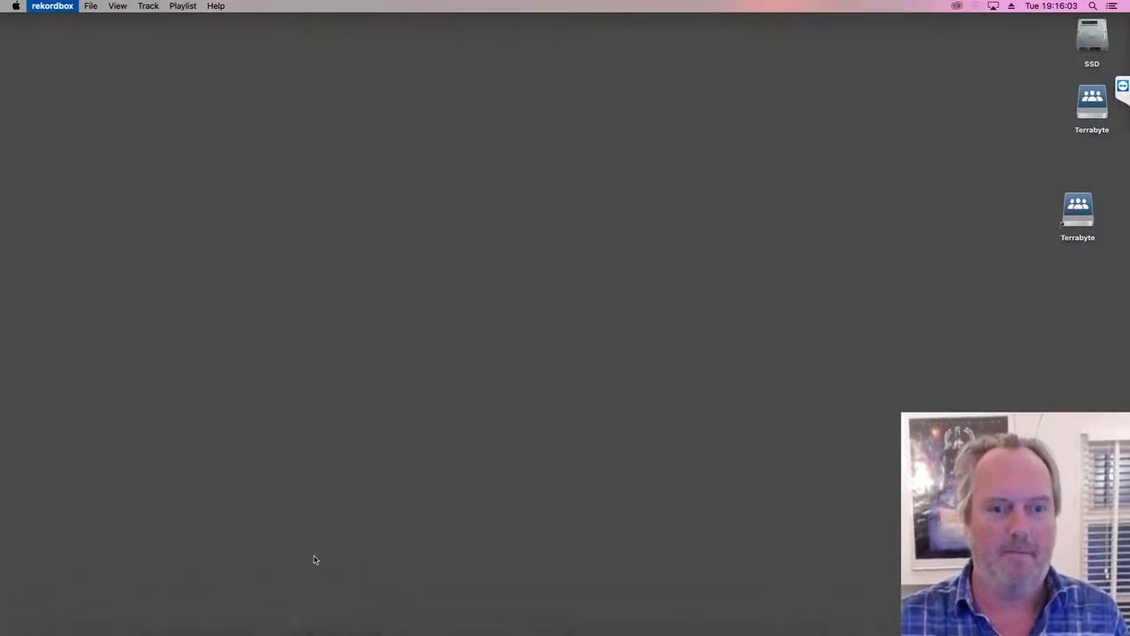
mouse_move(506, 619)
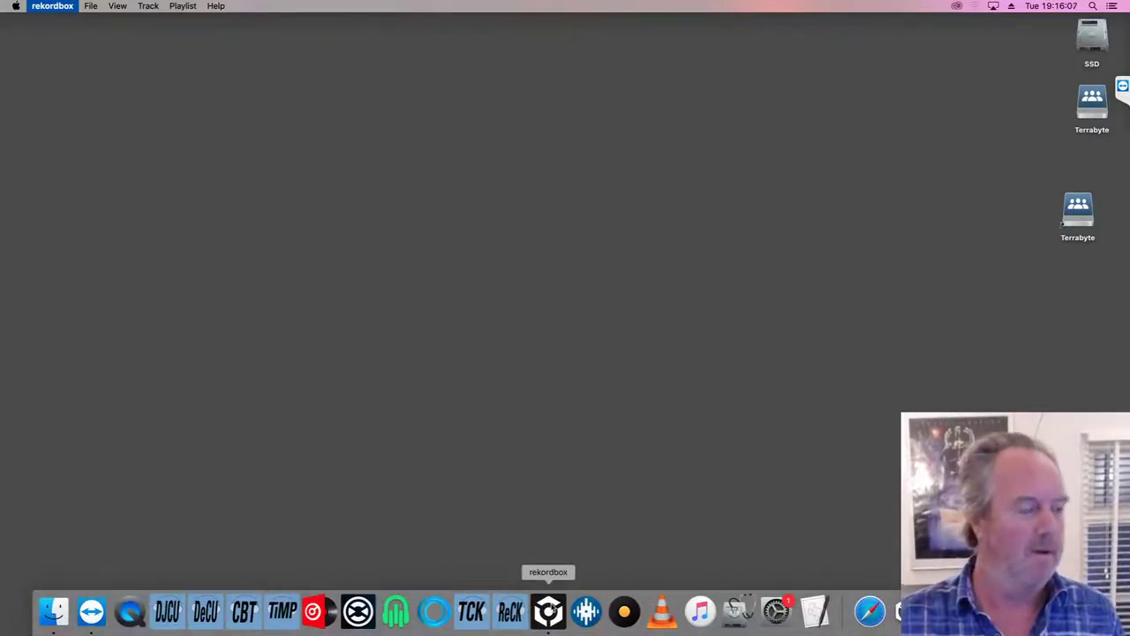
key("super+q")
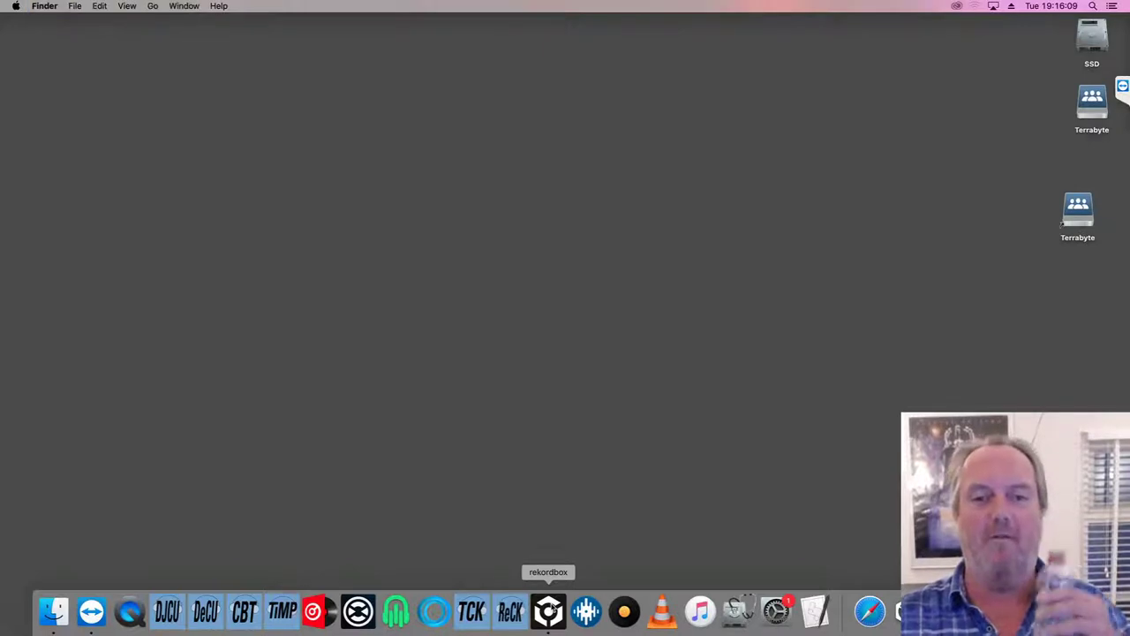
left_click(548, 610)
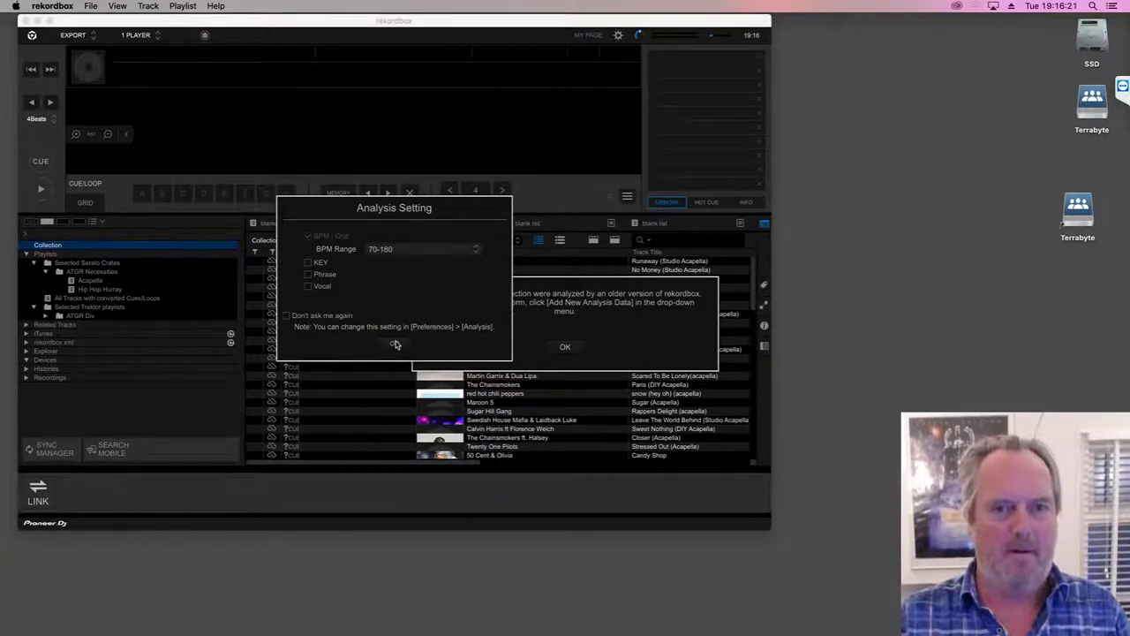
left_click(565, 346)
left_click(565, 348)
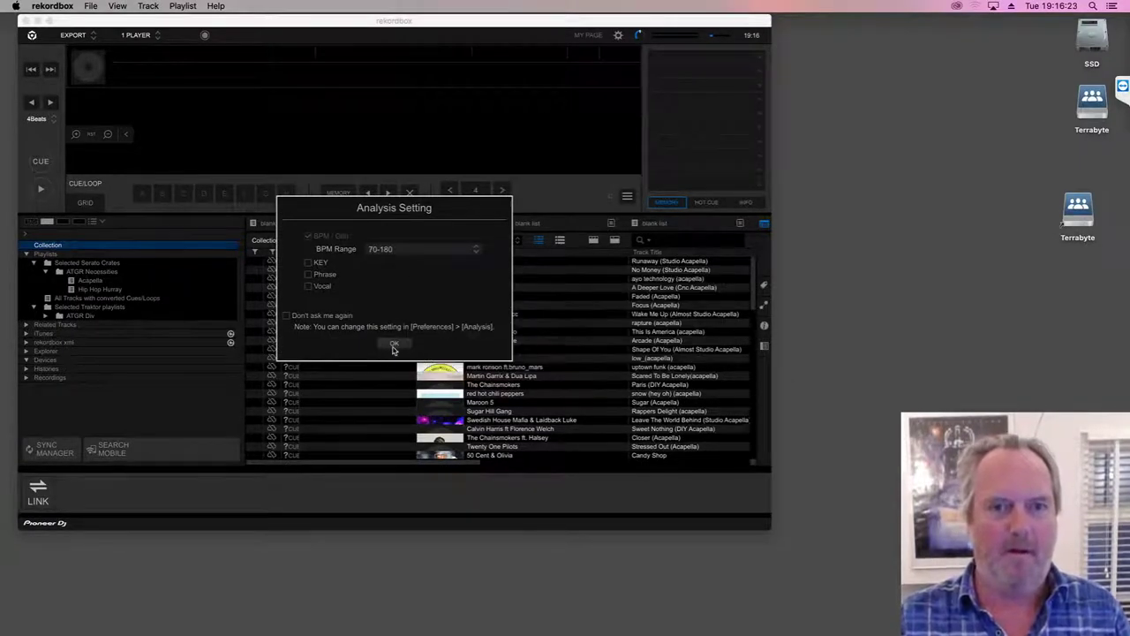
left_click(394, 346)
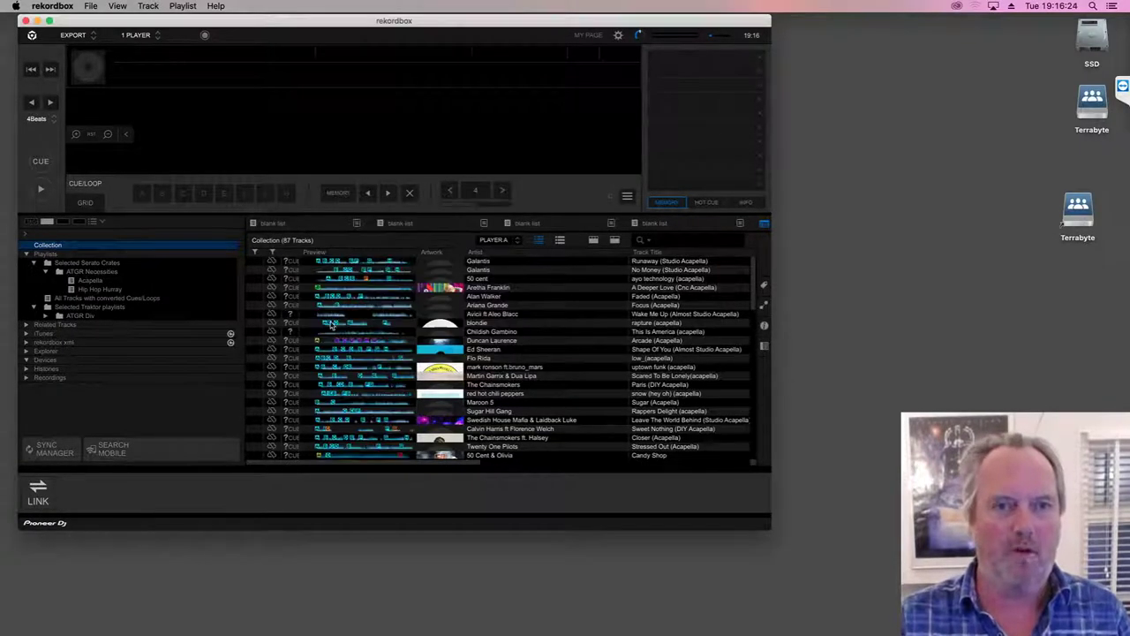
left_click(25, 333)
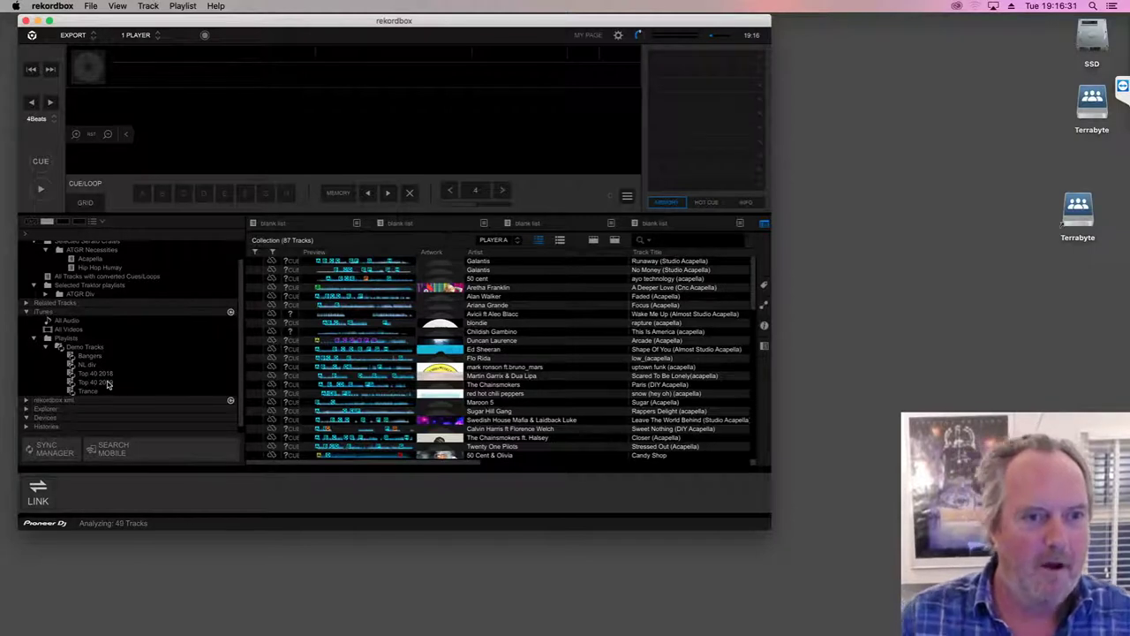
Step: Review the iTunes playlists available for synchronizing in rekordbox's Sync Manager and close it
left_click(55, 452)
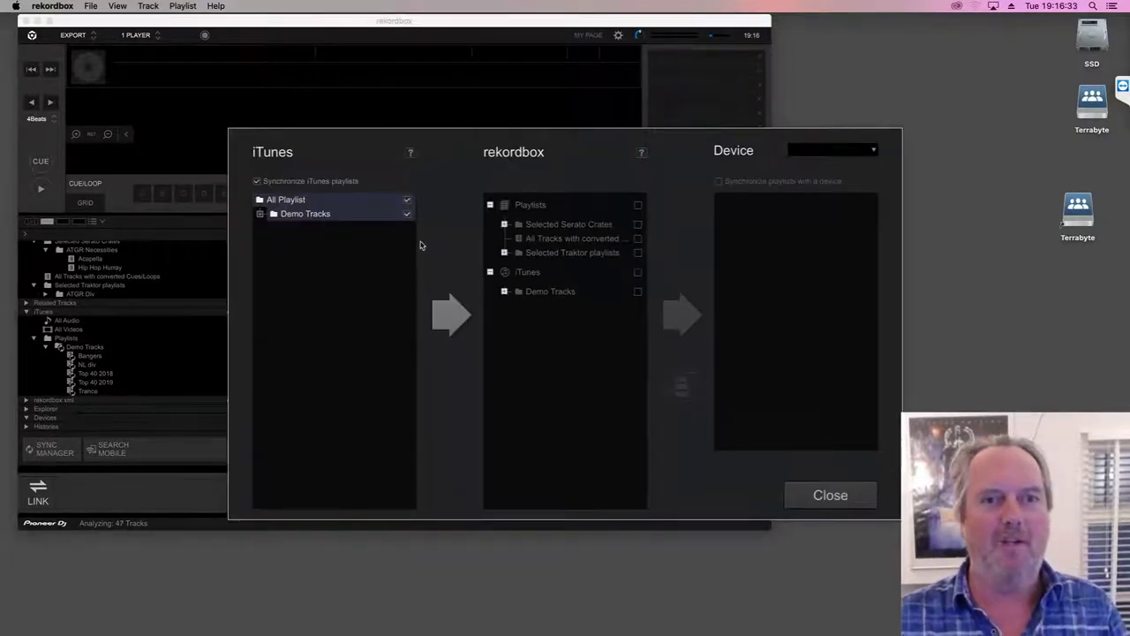
left_click(406, 200)
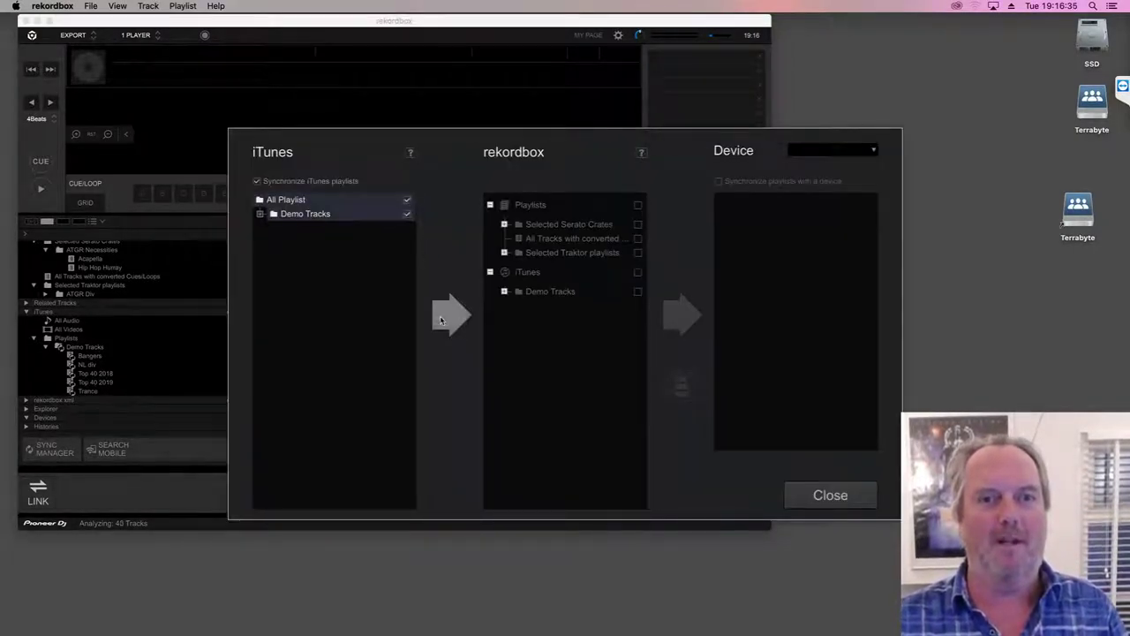
left_click(800, 498)
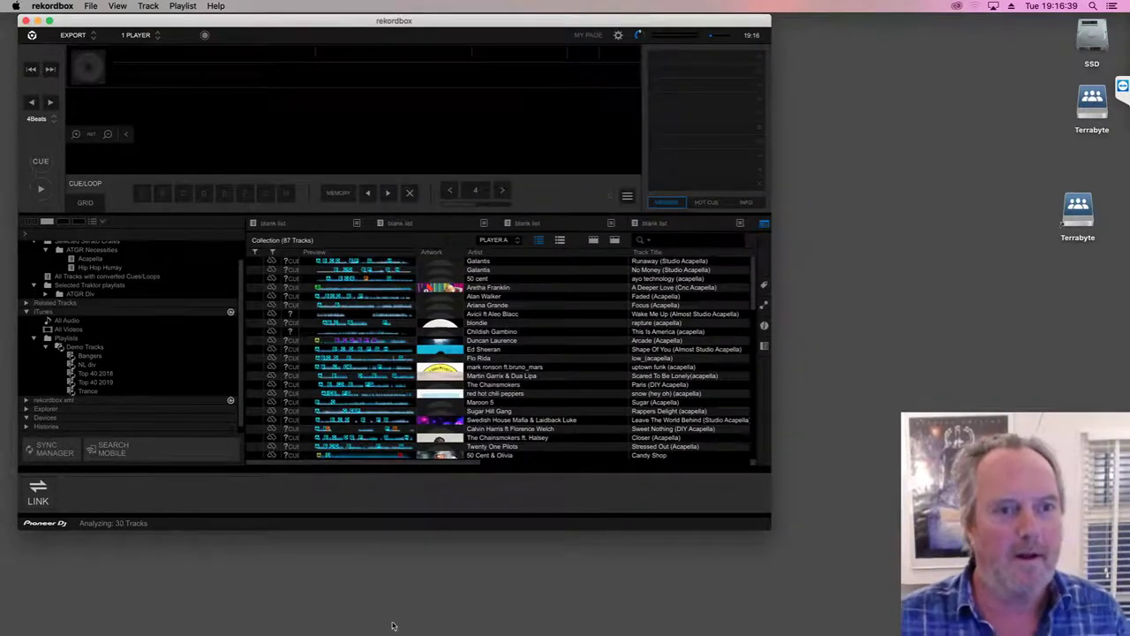
Step: Switch to Music, export the library as Library.xml in Documents, replacing the existing file, and hide Music
mouse_move(428, 633)
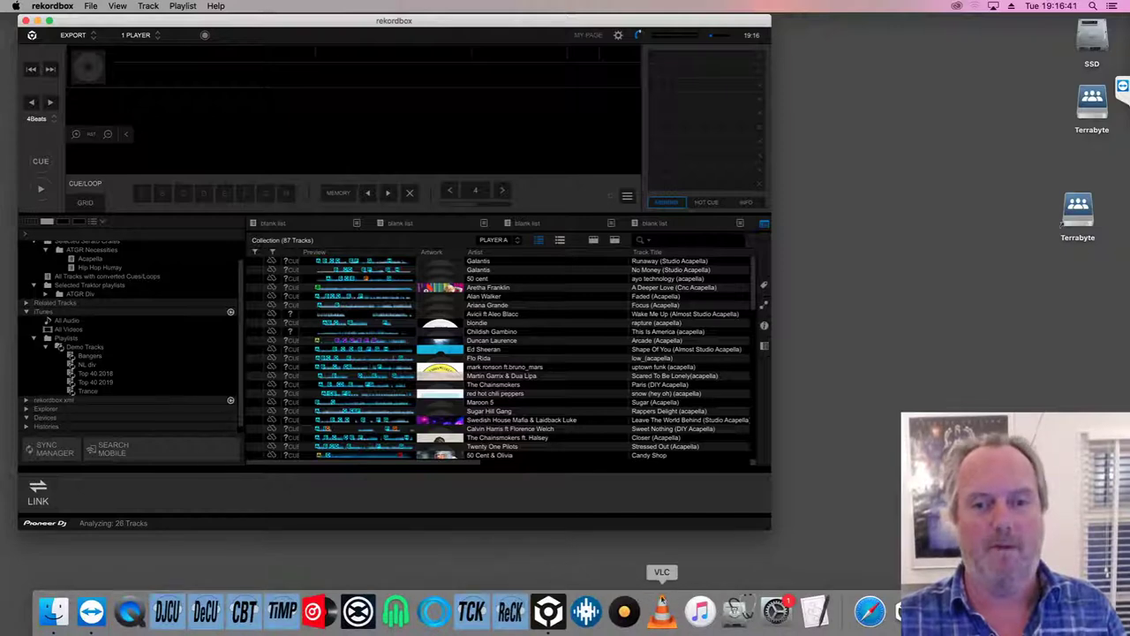
left_click(698, 603)
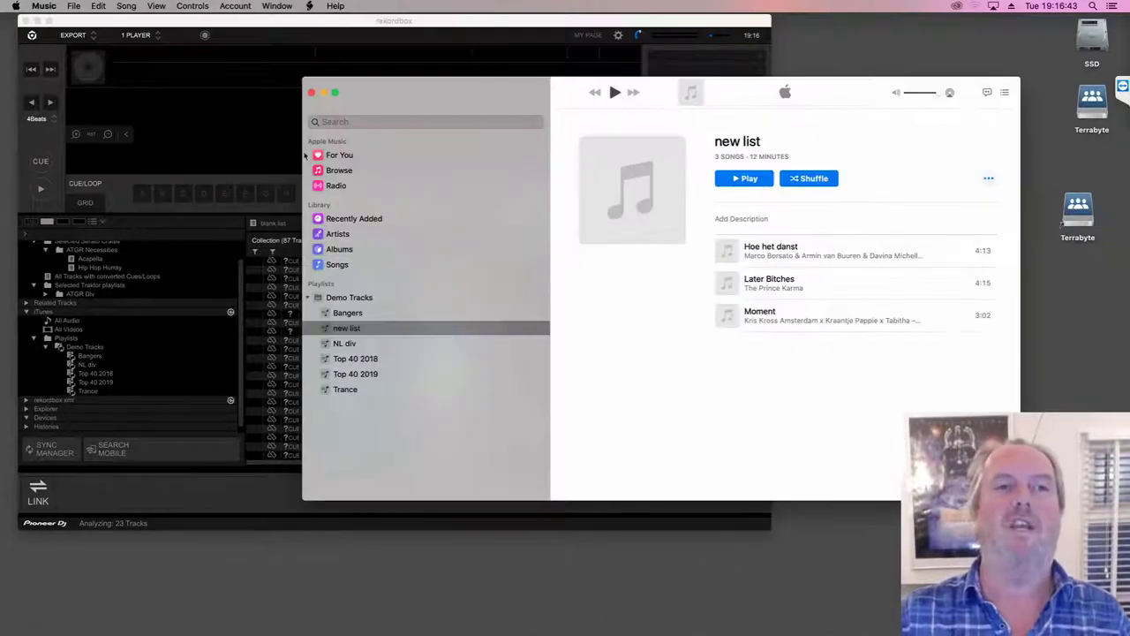
left_click(73, 5)
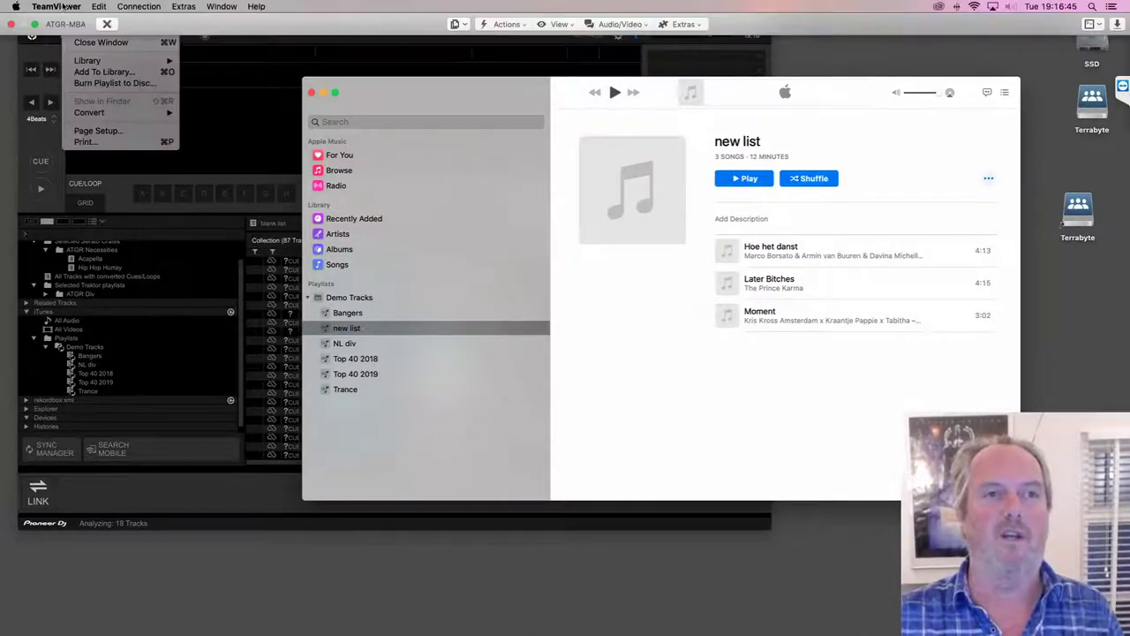
left_click(44, 6)
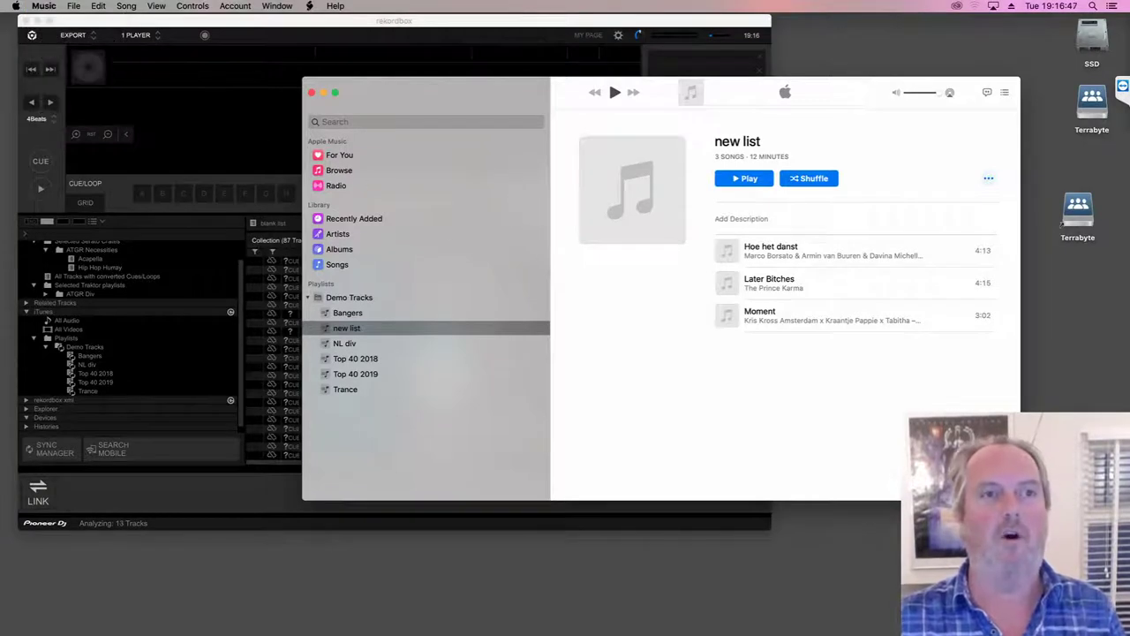
left_click(80, 9)
mouse_move(86, 62)
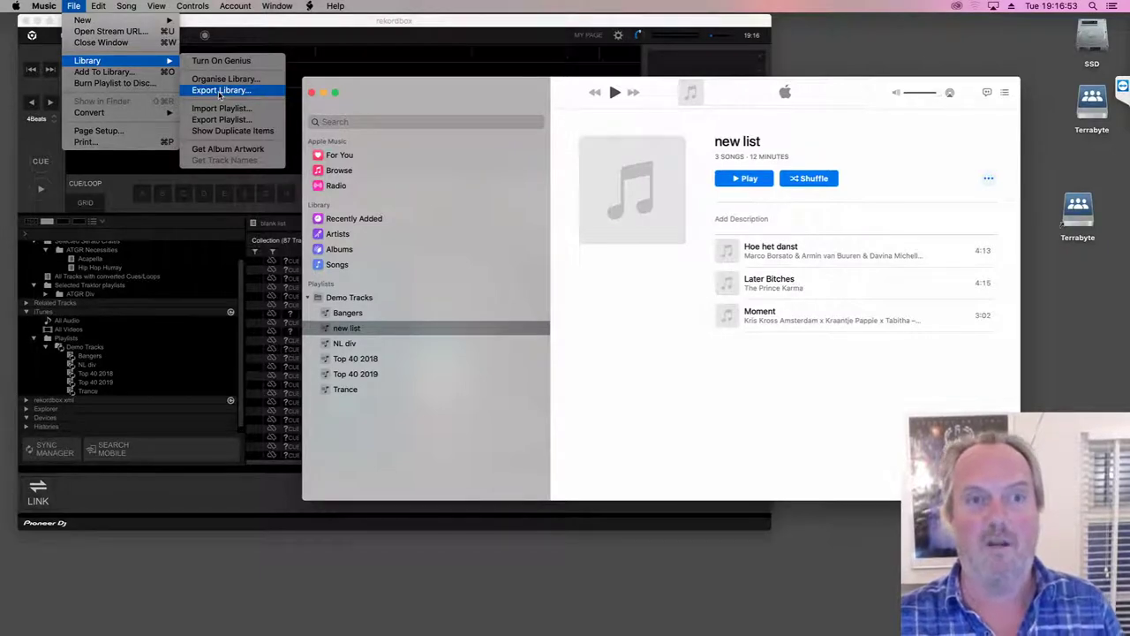
left_click(220, 91)
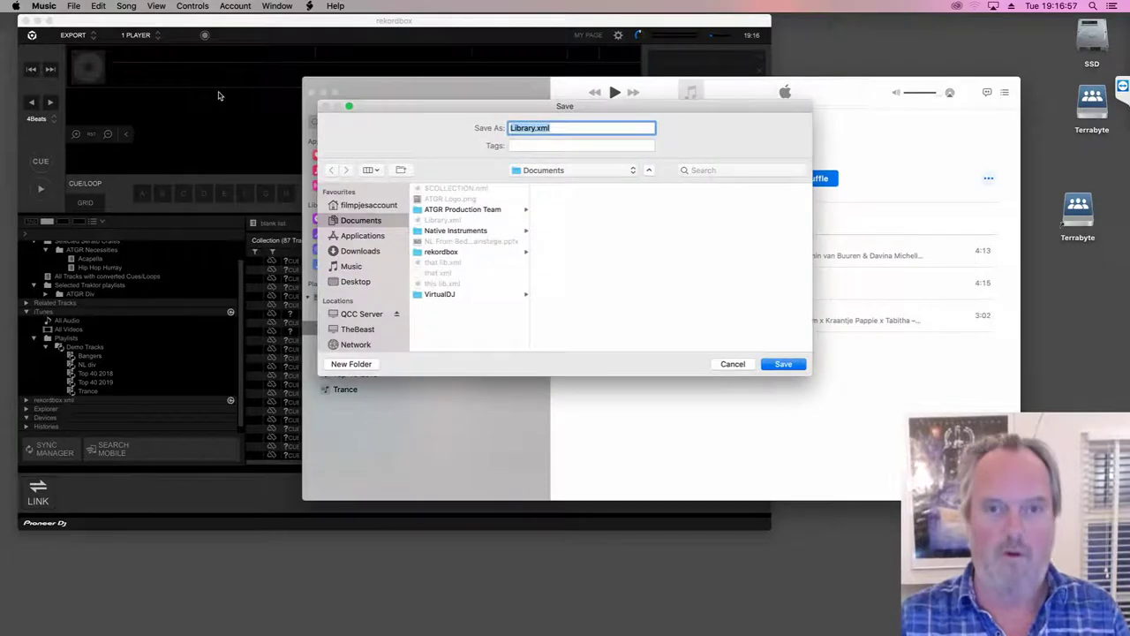
key("Return")
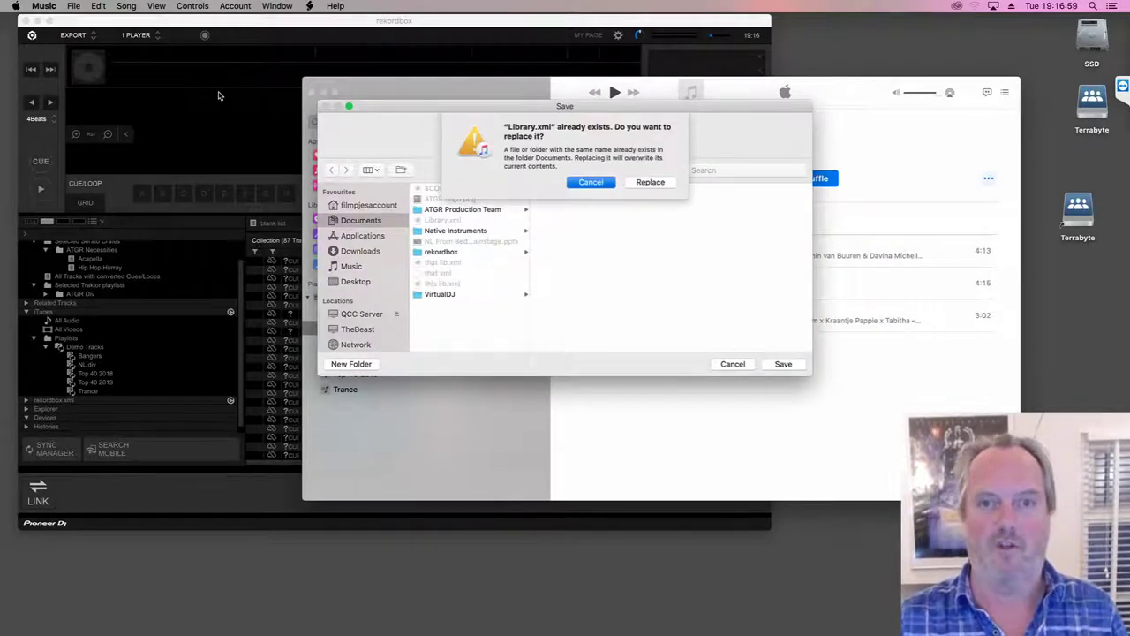
left_click(664, 184)
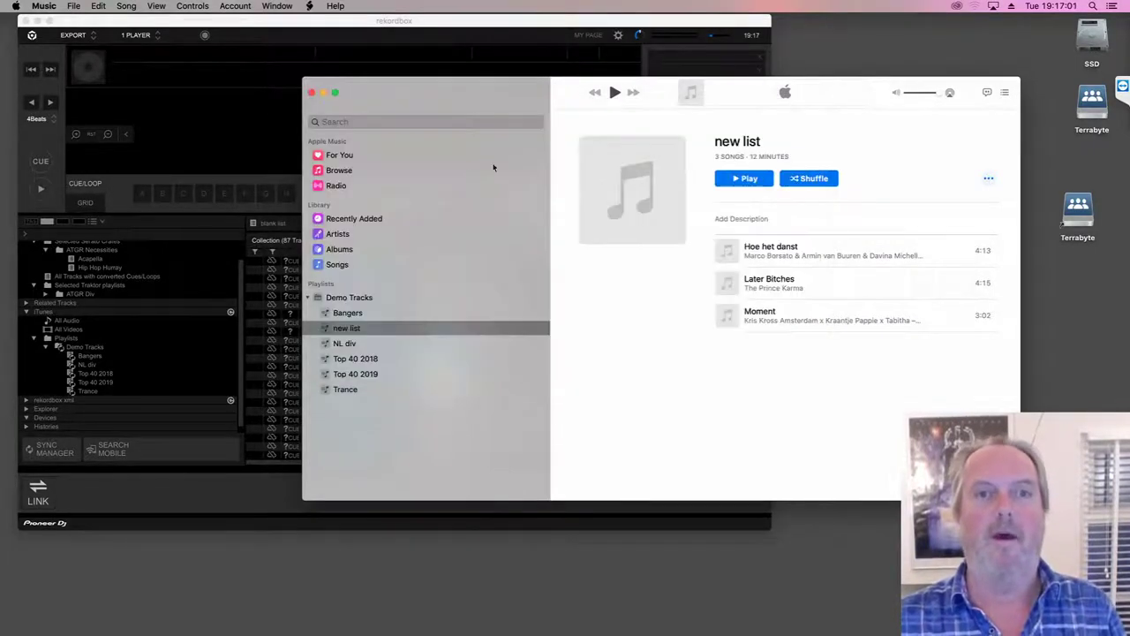
key("super+h")
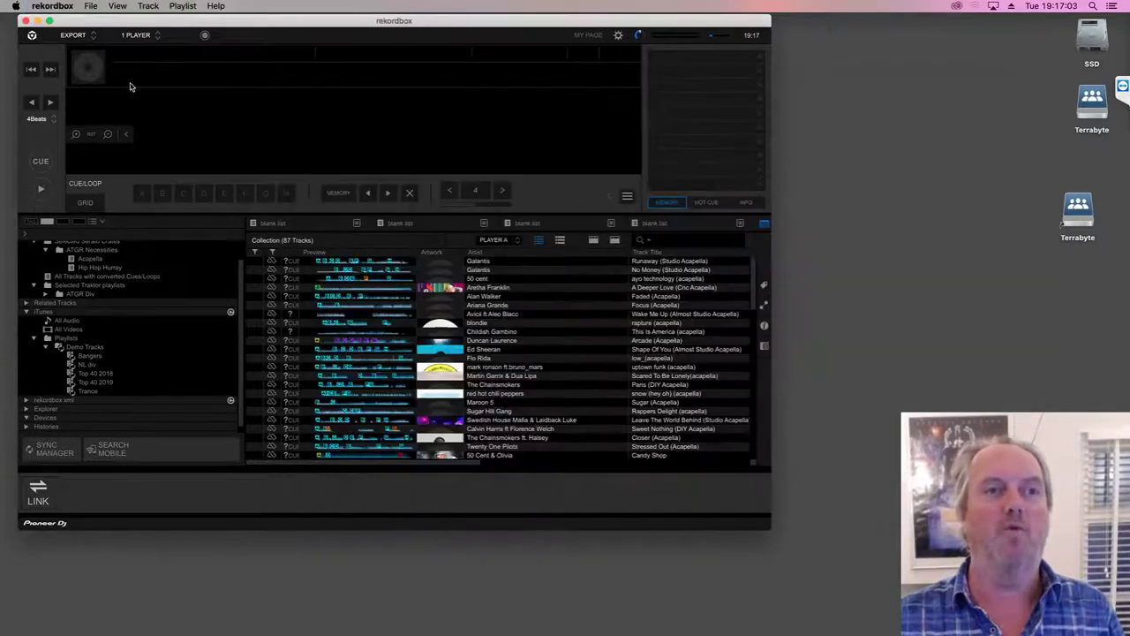
Step: Set rekordbox's iTunes load method to iTunes Library XML using Documents/Library.xml, and open the new list playlist
left_click(65, 9)
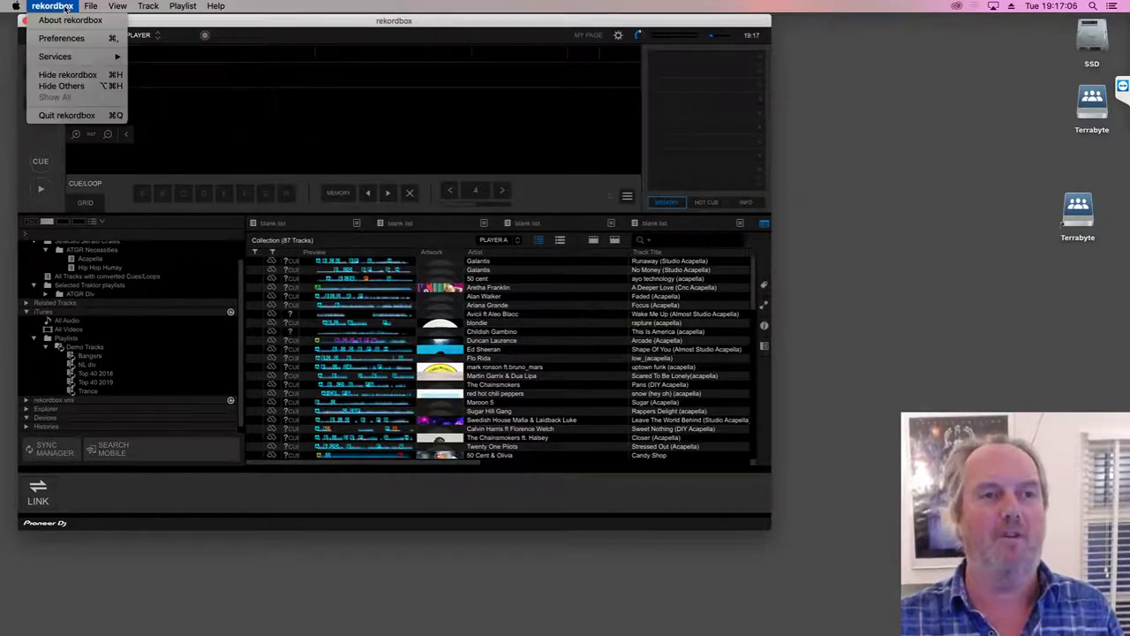
left_click(61, 39)
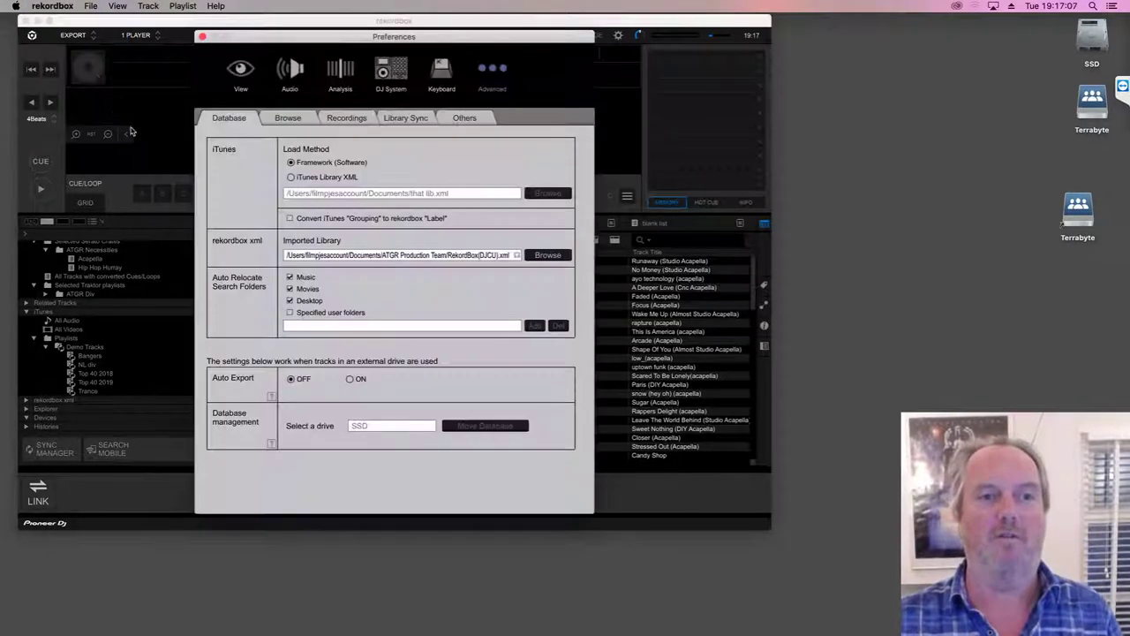
left_click(468, 120)
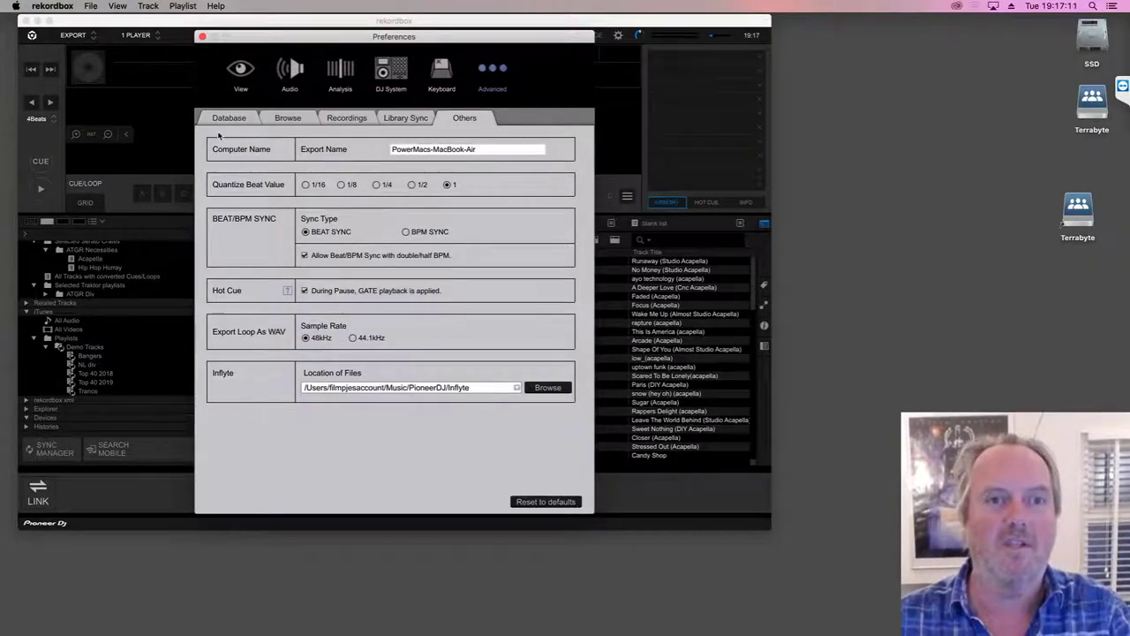
left_click(215, 119)
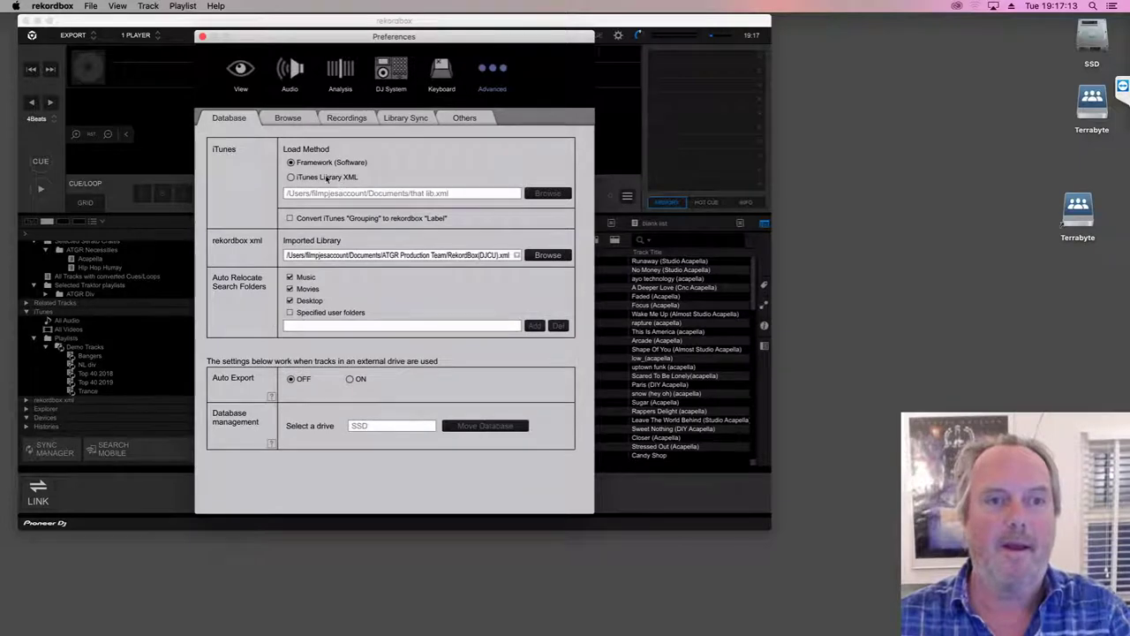
left_click(554, 193)
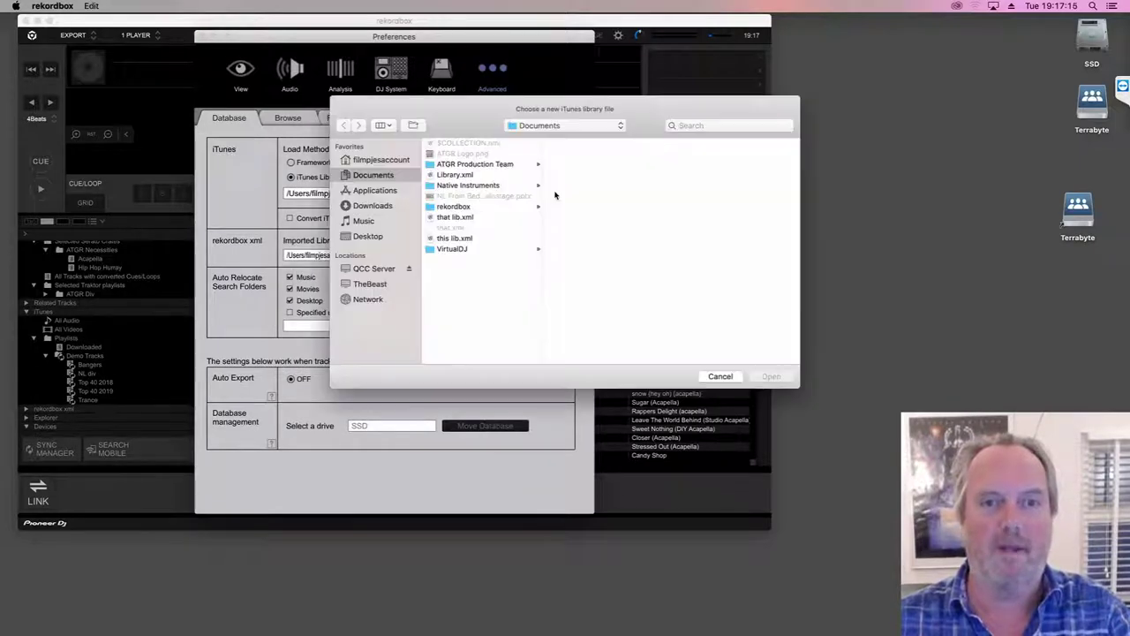
left_click(473, 176)
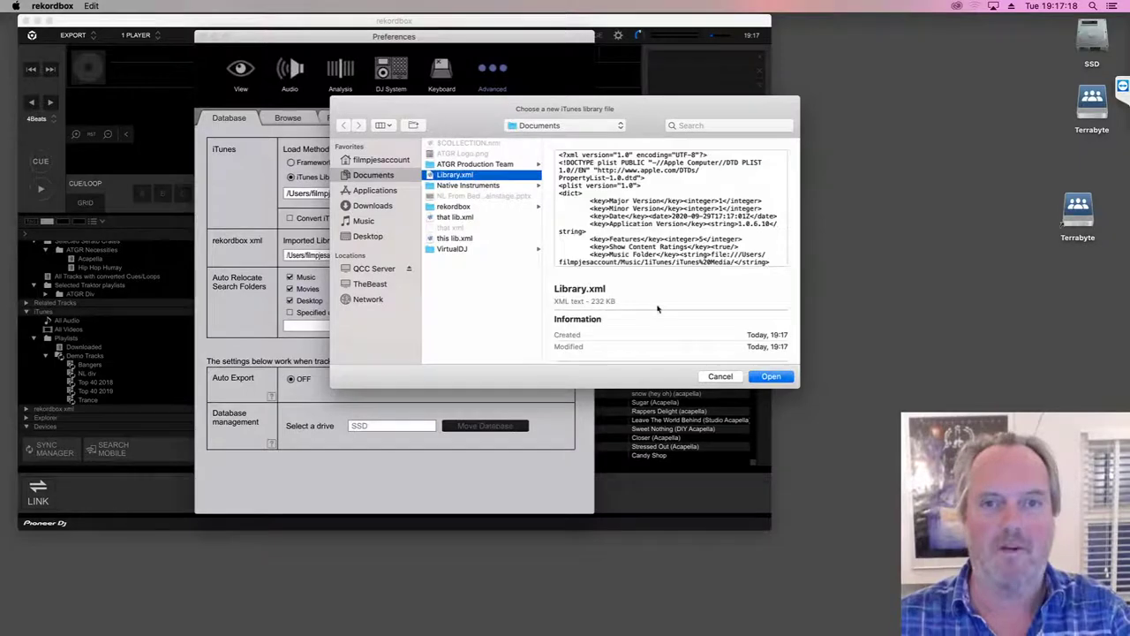
left_click(771, 377)
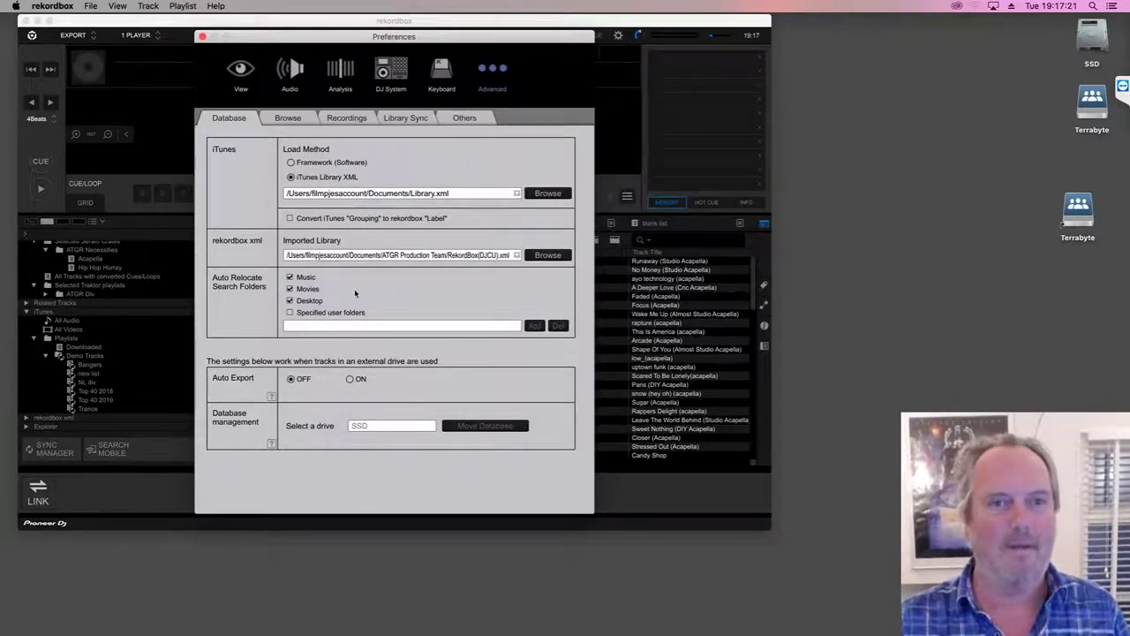
key("super+w")
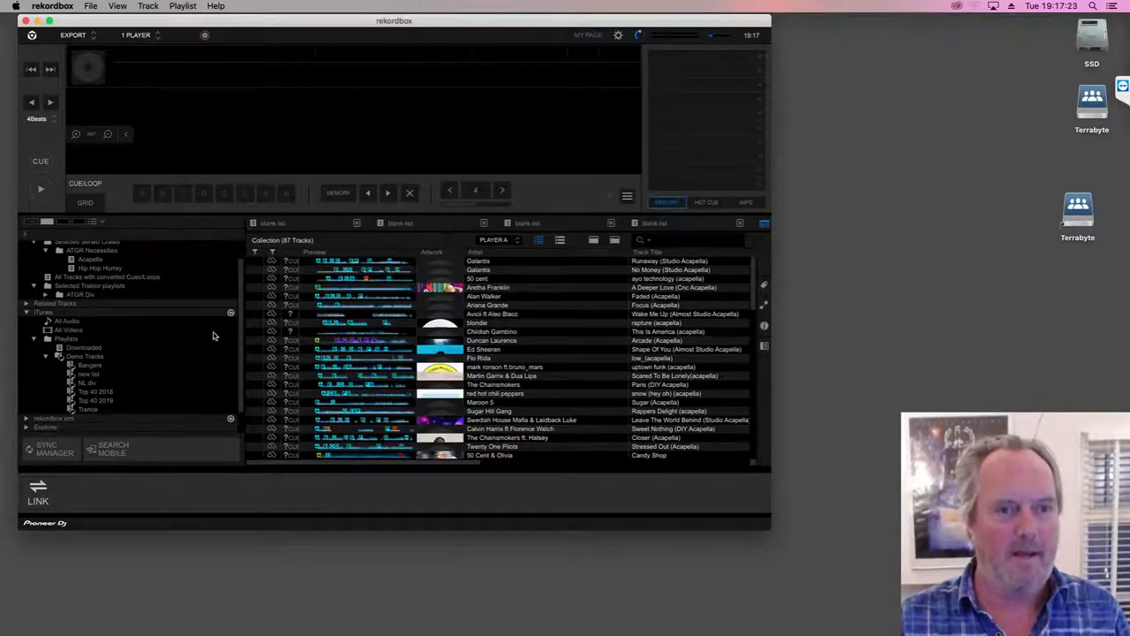
left_click(106, 374)
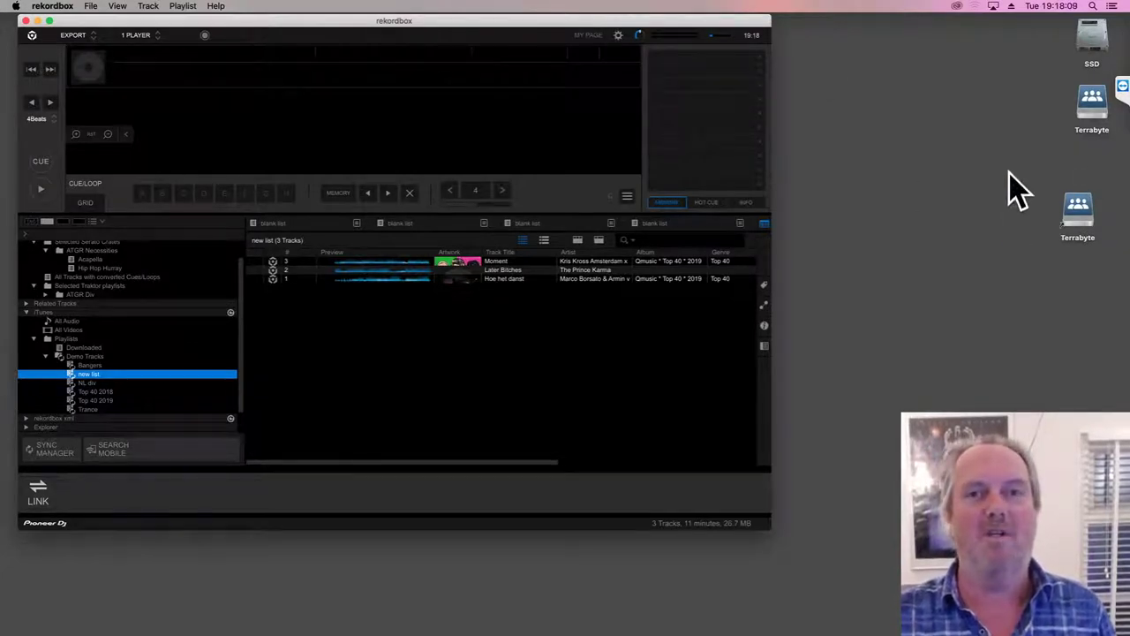
Step: Quit rekordbox, close the TeamViewer remote session and close the iTunes folder window on the local Mac
key("super+q")
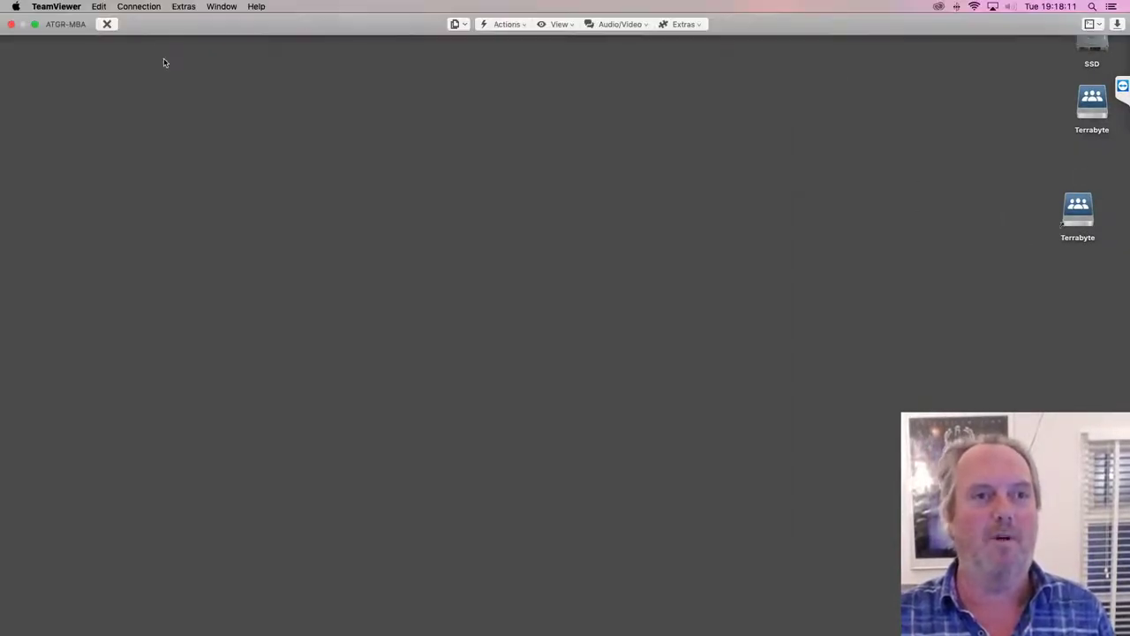
left_click(11, 24)
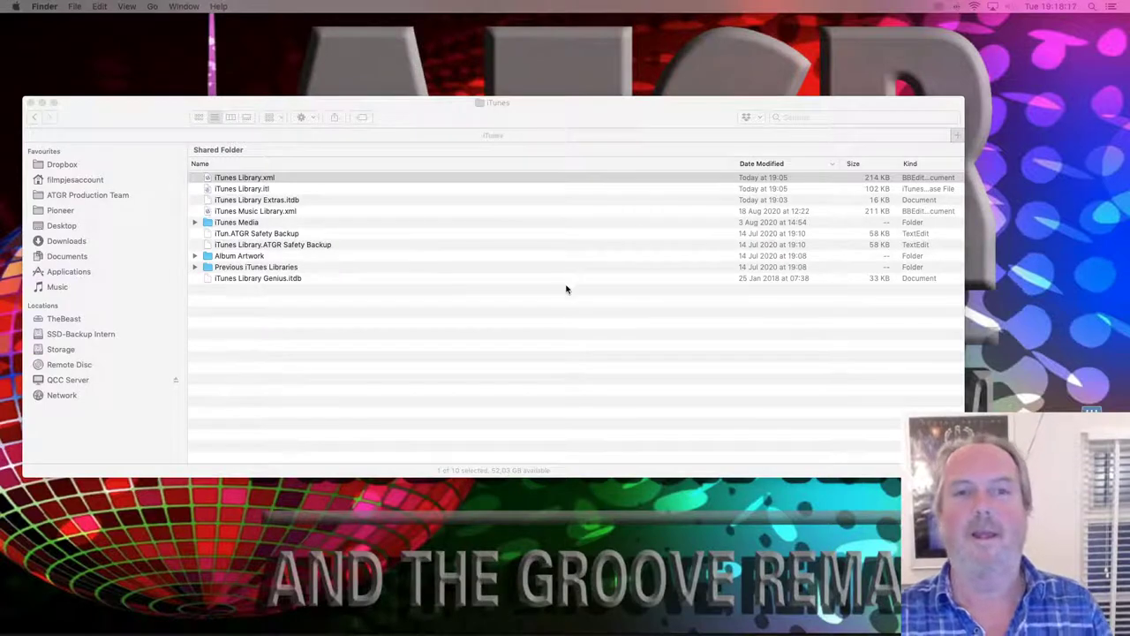
key("super+w")
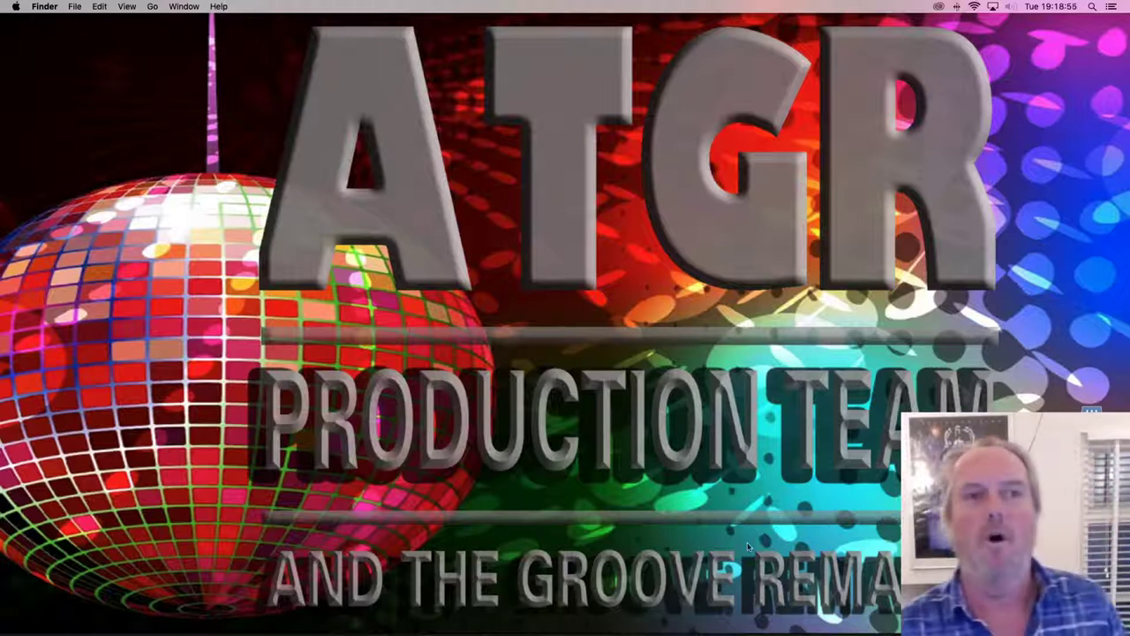
Step: Erase the external ICY BOX Media disk in Disk Utility as ExFAT with Master Boot Record, name it PRUTS, and quit
left_click(749, 618)
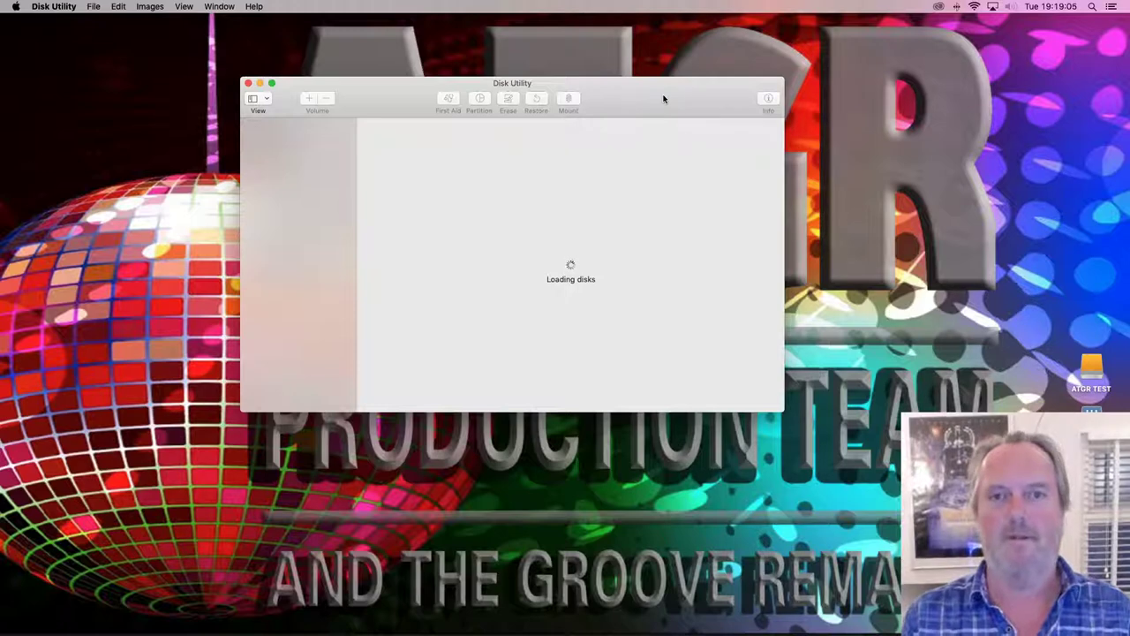
left_click_drag(664, 99, 679, 80)
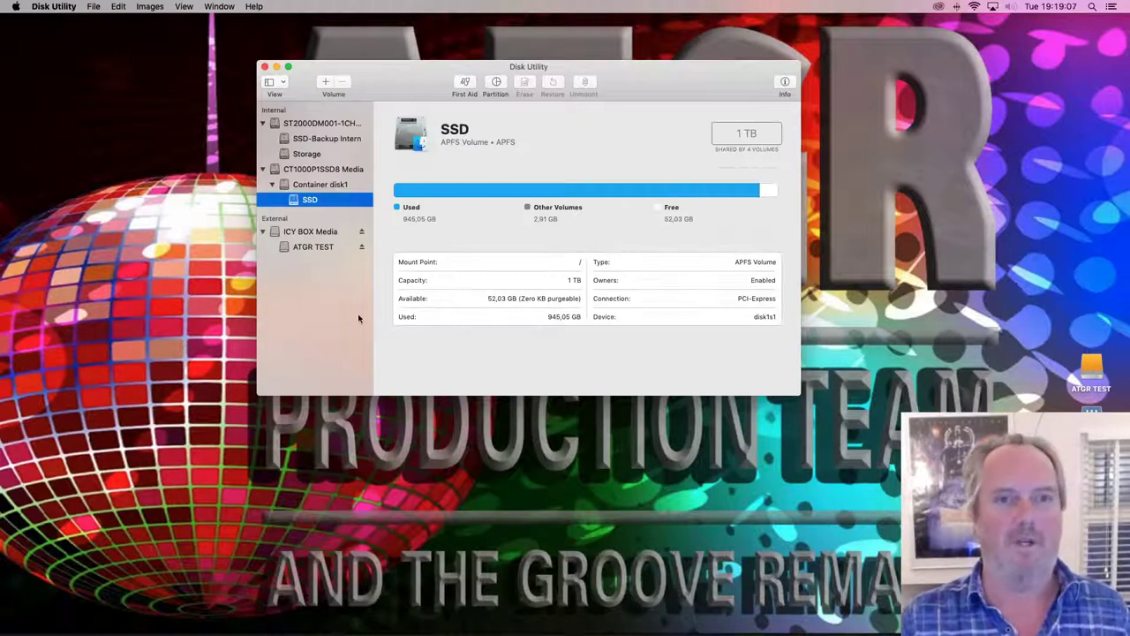
left_click(326, 232)
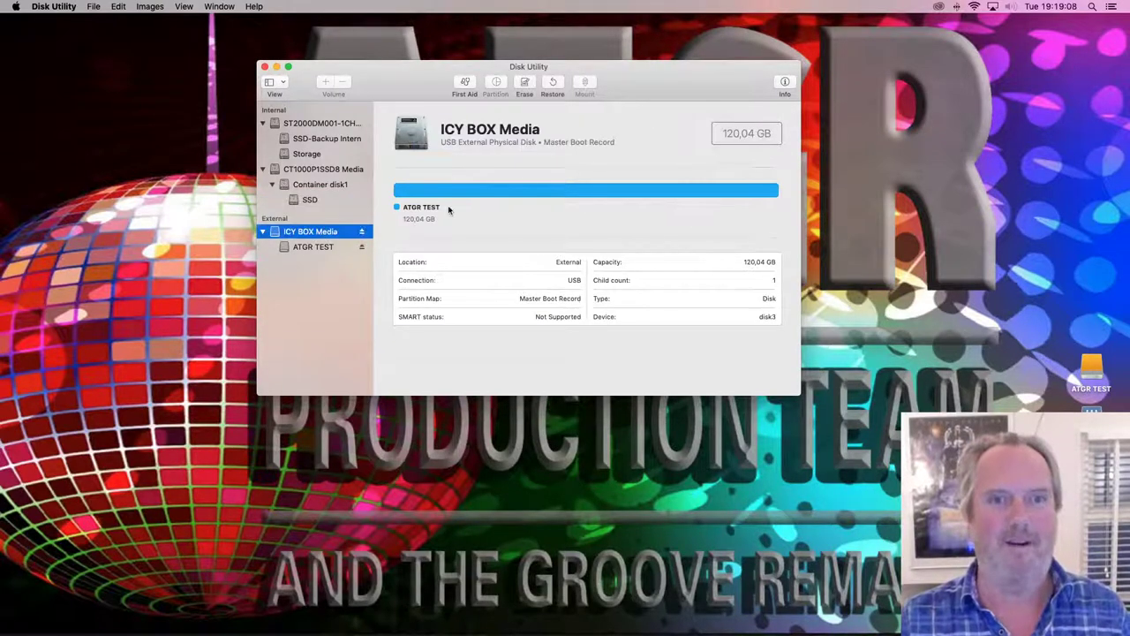
left_click(524, 84)
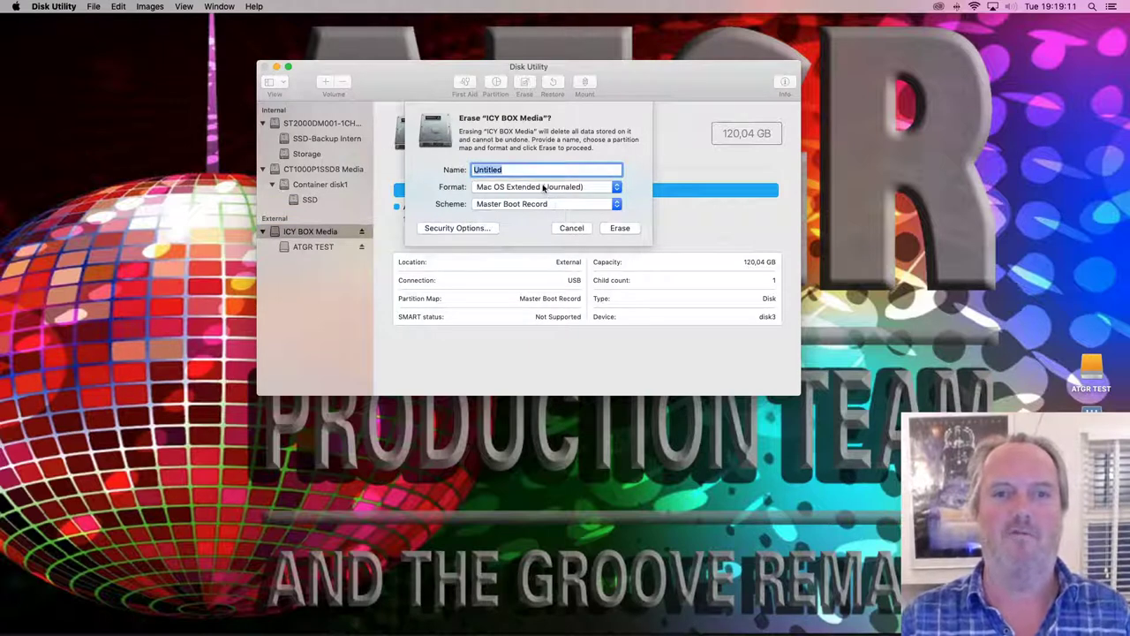
left_click(543, 188)
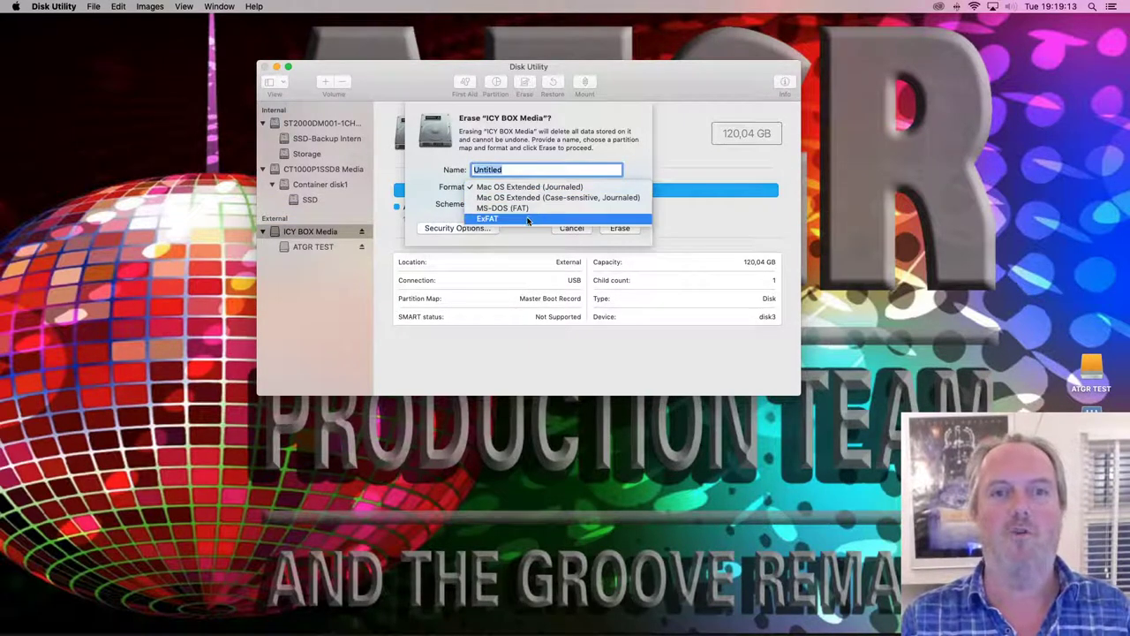
left_click(532, 219)
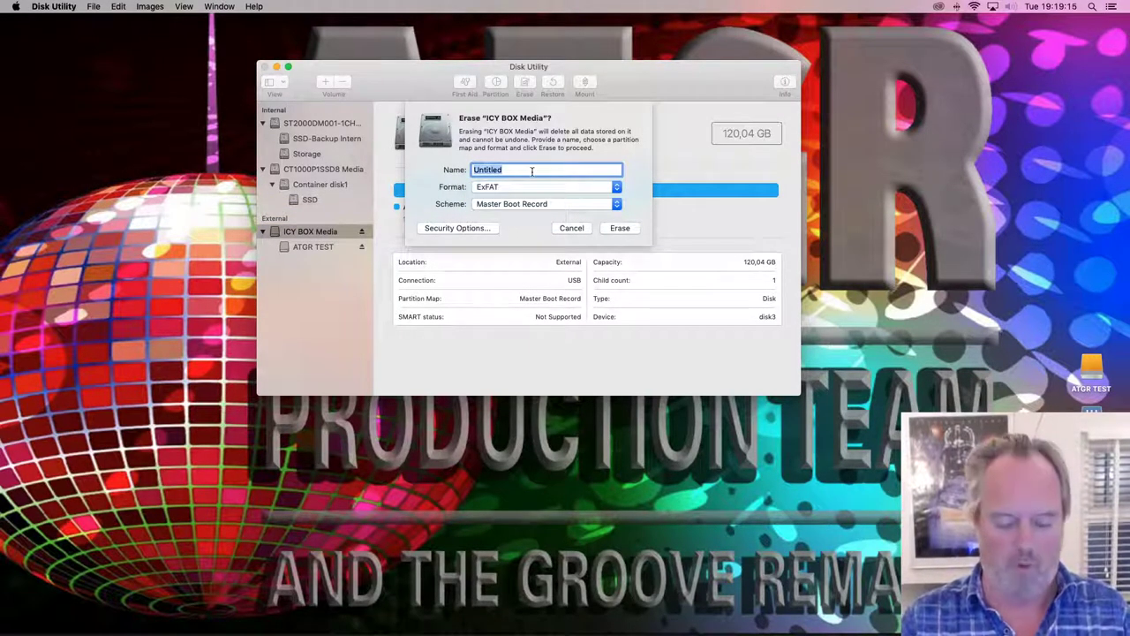
type("PRUTS")
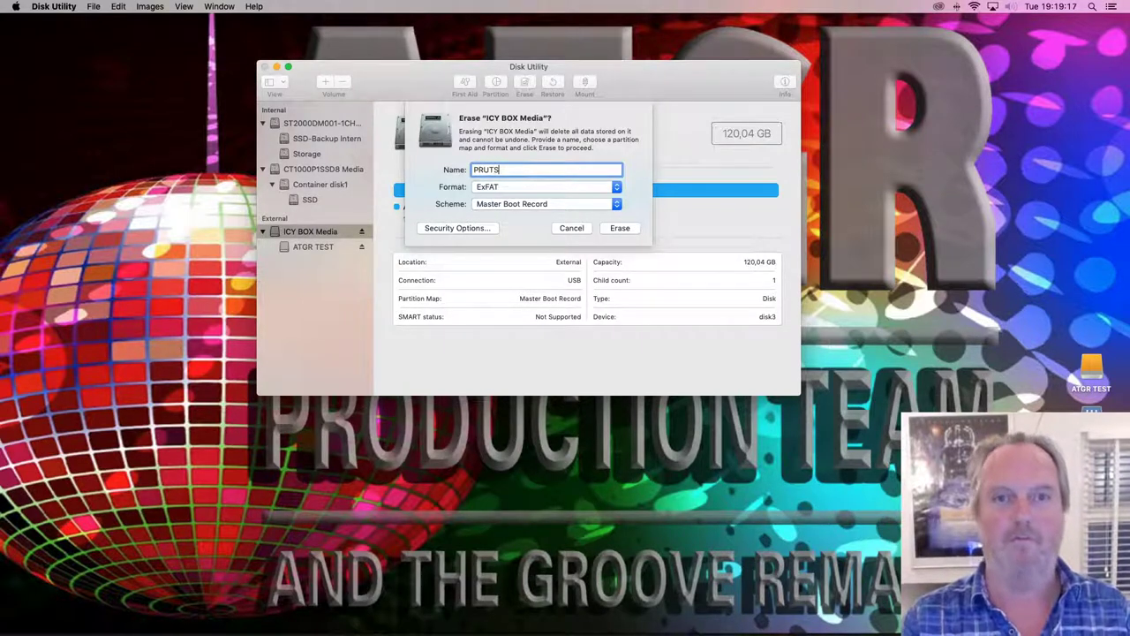
left_click(613, 228)
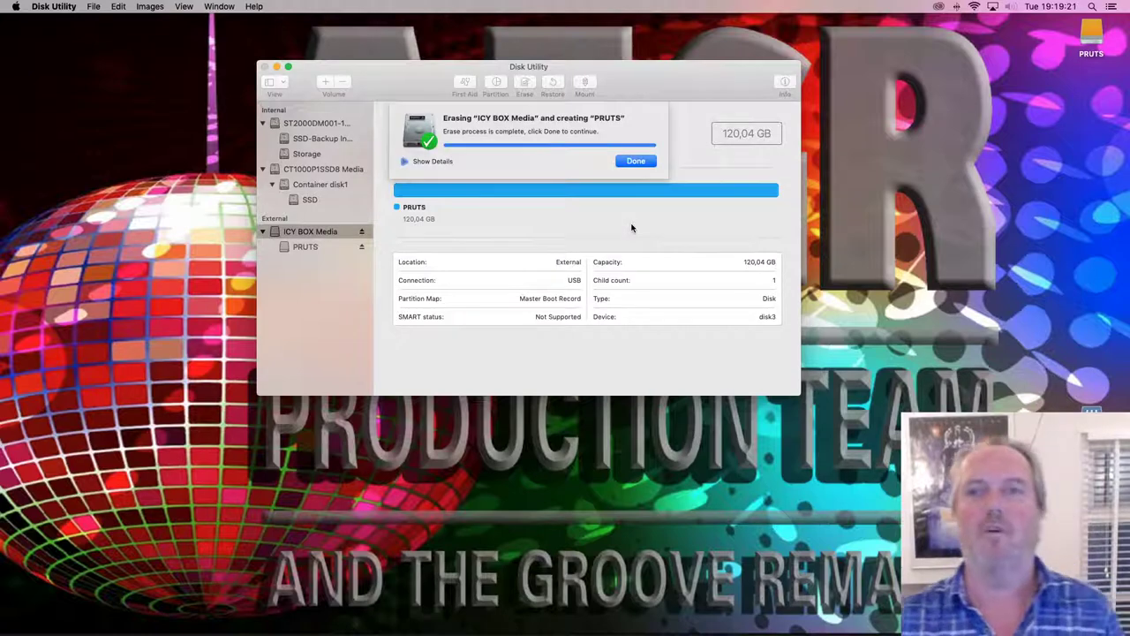
key("Return")
key("super+q")
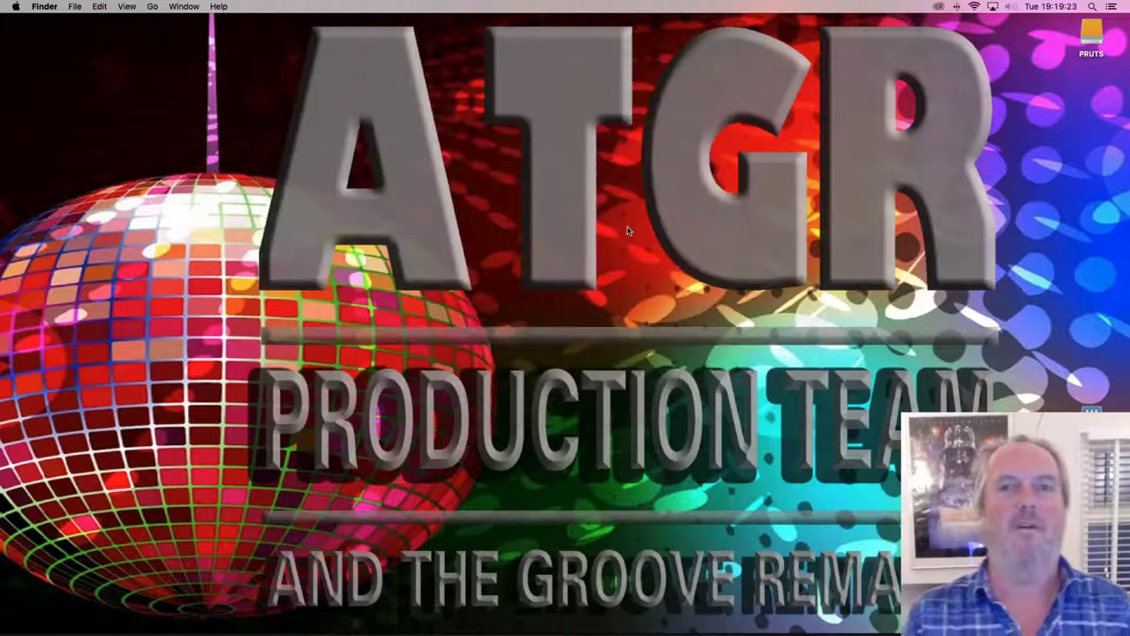
Step: Switch to Serato DJ Pro, open the Bangers crate and load You Can't Change Havana Dreamer onto deck 1
mouse_move(454, 630)
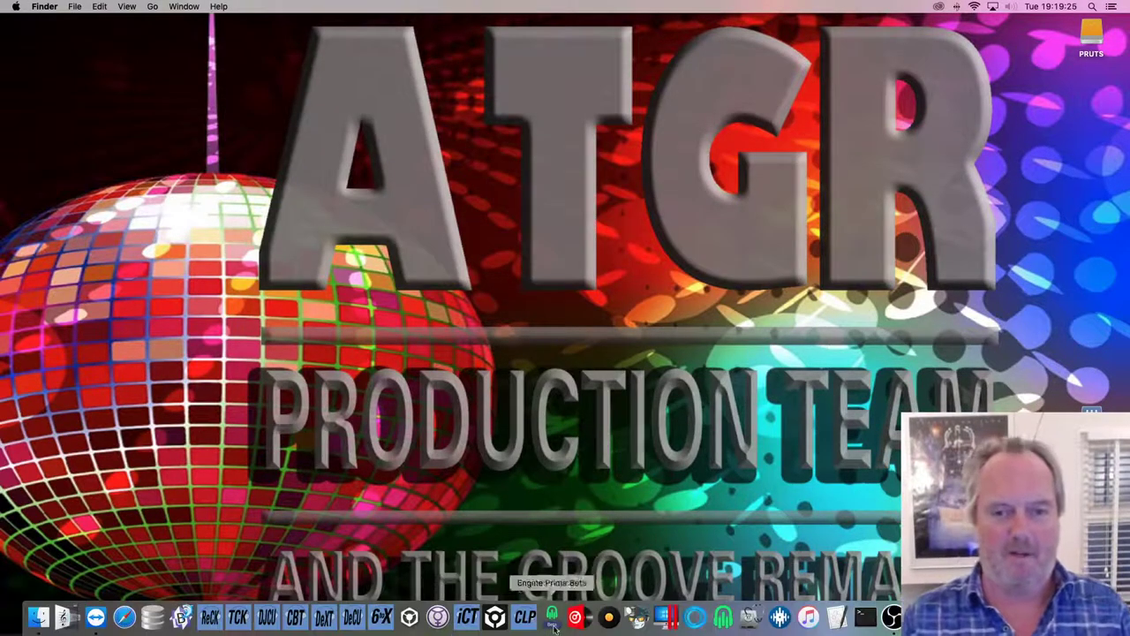
left_click(780, 617)
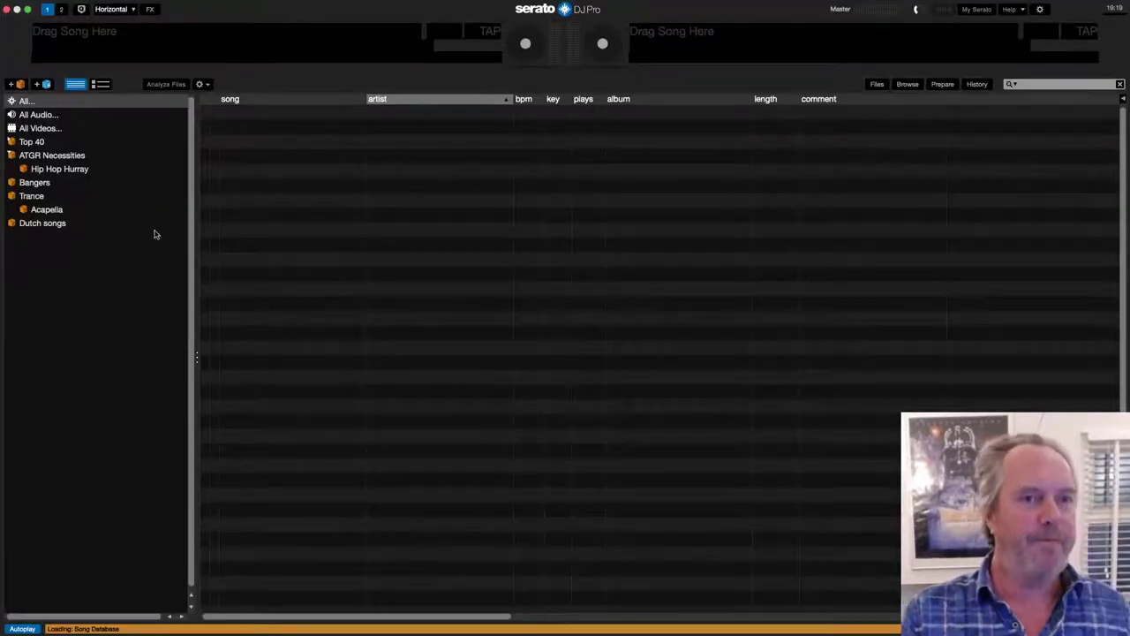
left_click(35, 182)
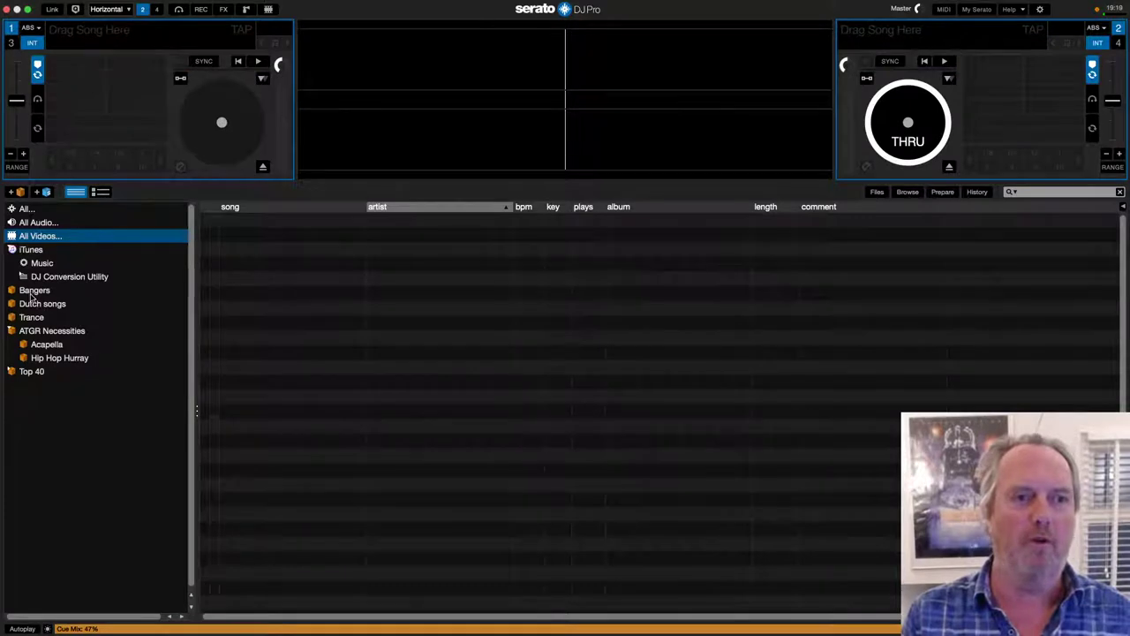
left_click(32, 292)
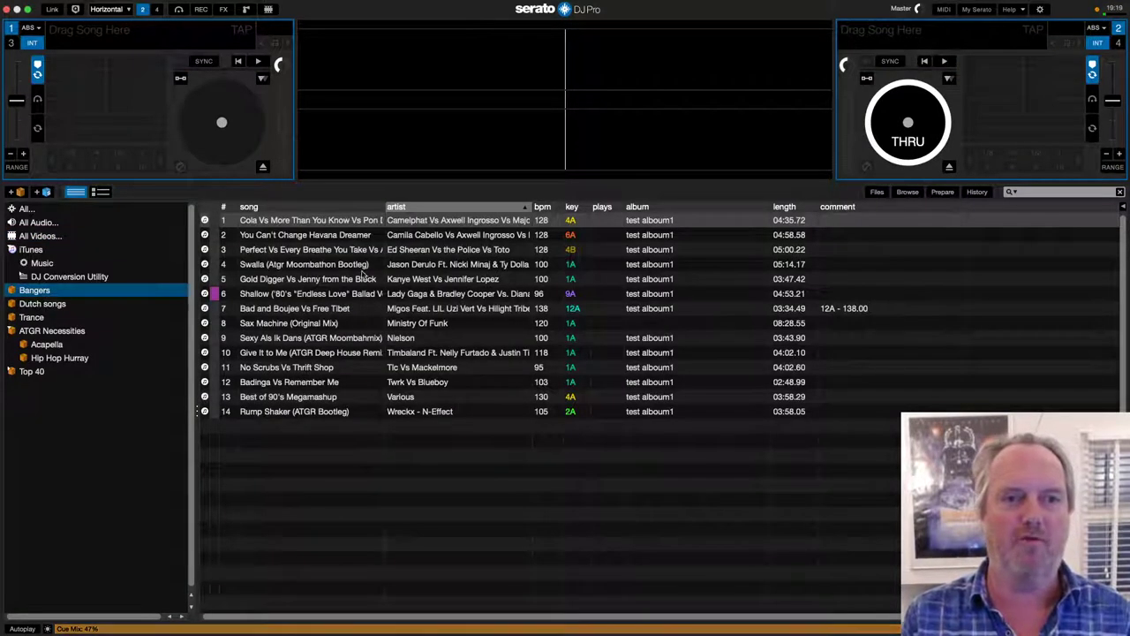
left_click(321, 237)
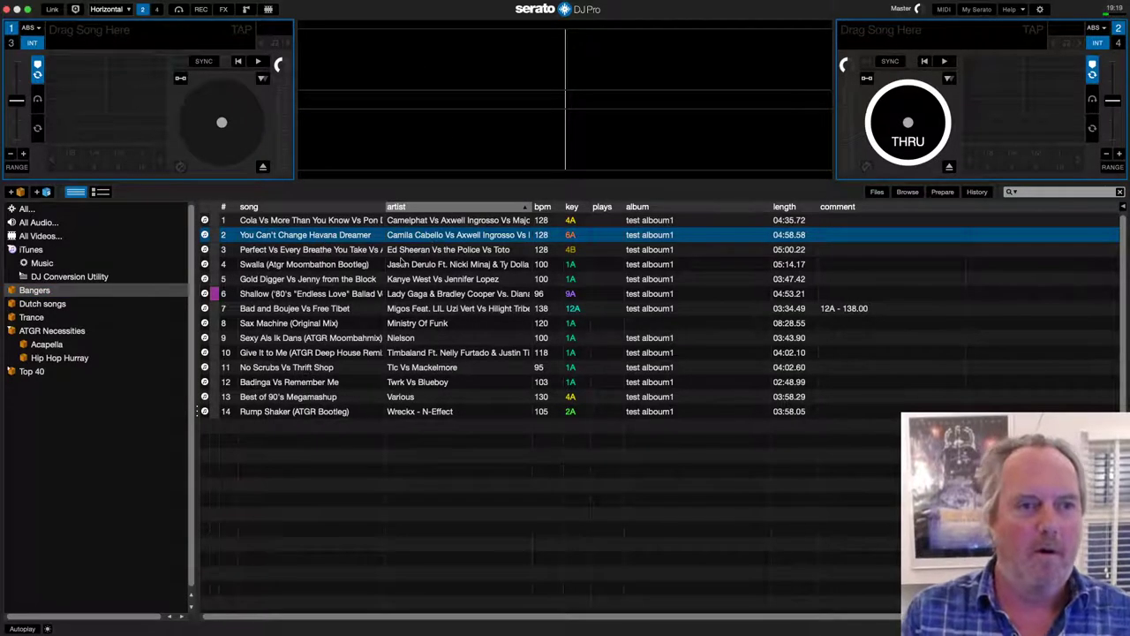
key("shift+Left")
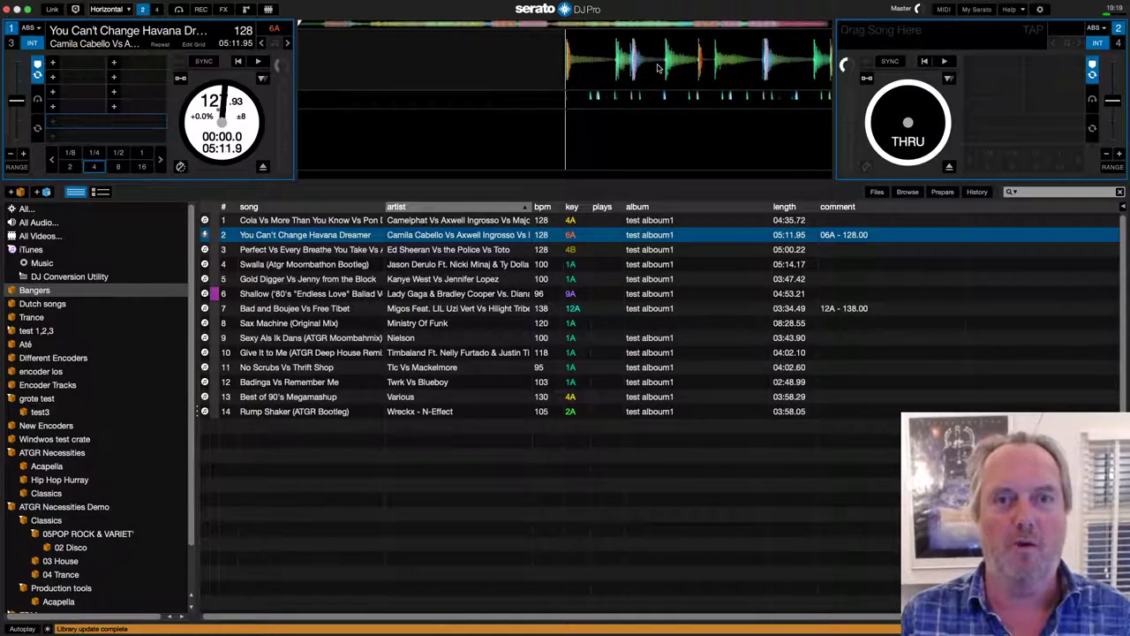
Step: Set a first cue point at the start of the deck 1 track and a second at about 03:08.0
left_click(52, 62)
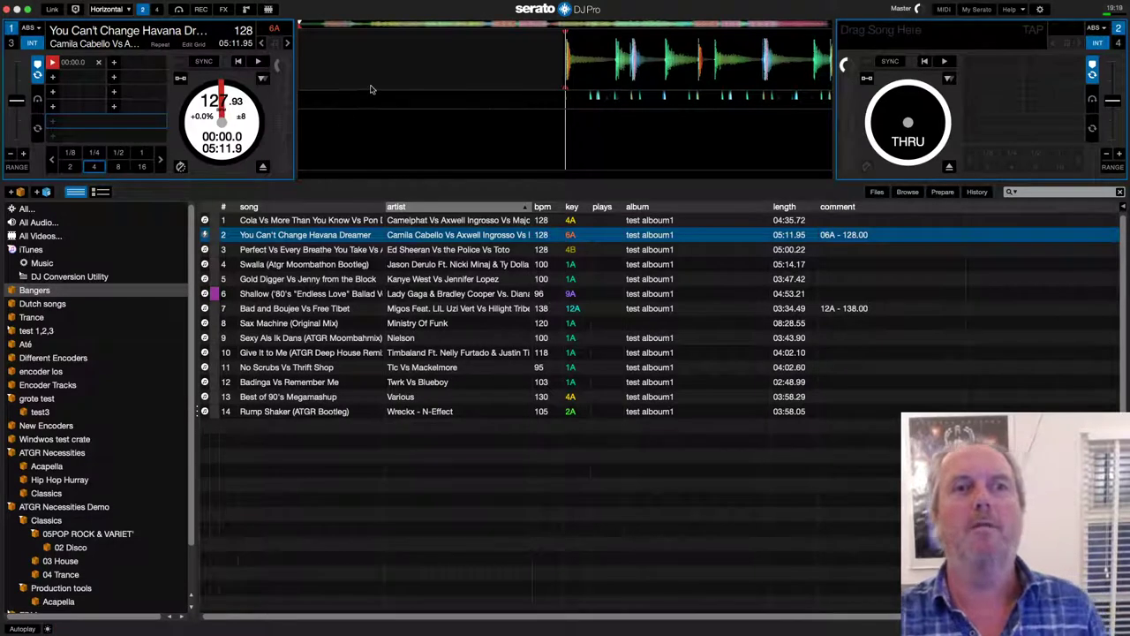
left_click(619, 23)
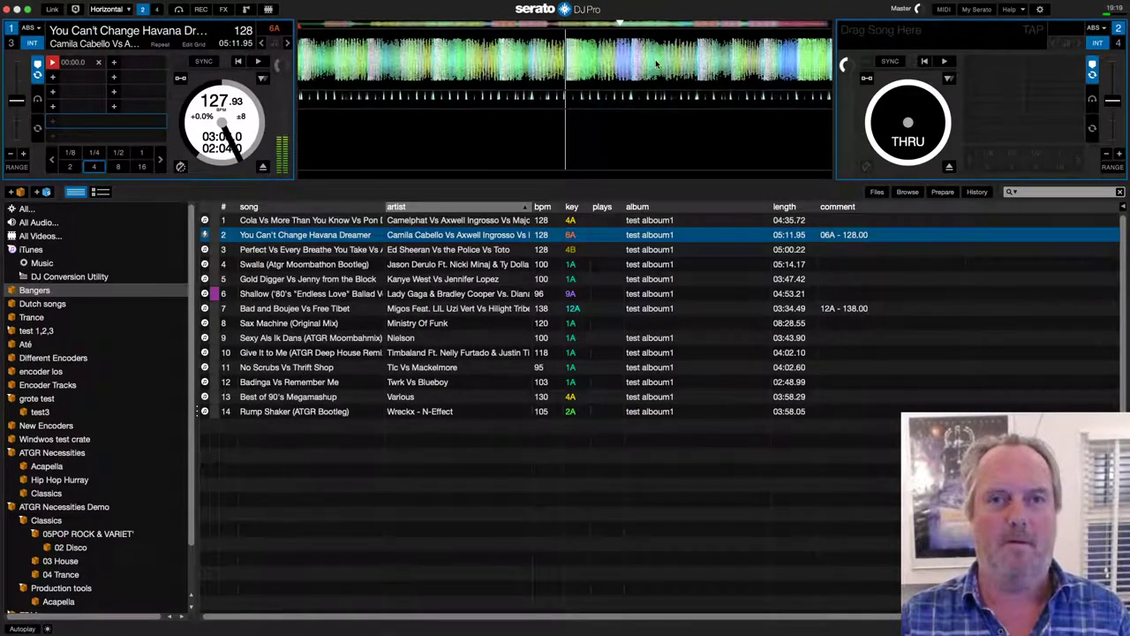
left_click(115, 63)
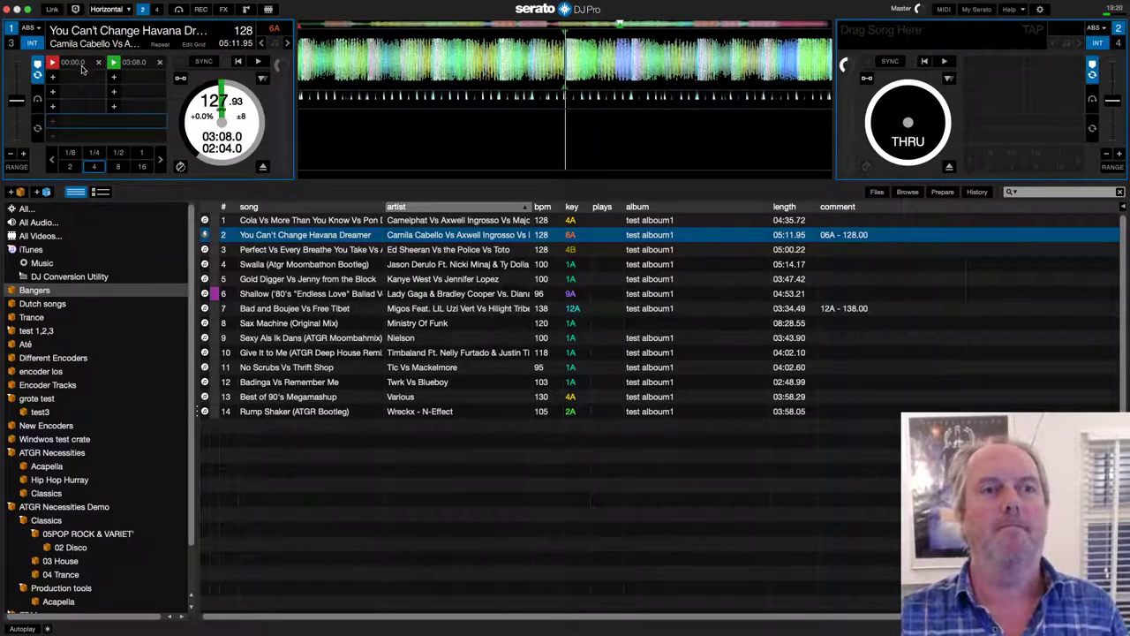
Step: Name the first cue point "this" and the second cue point "that"
left_click(82, 67)
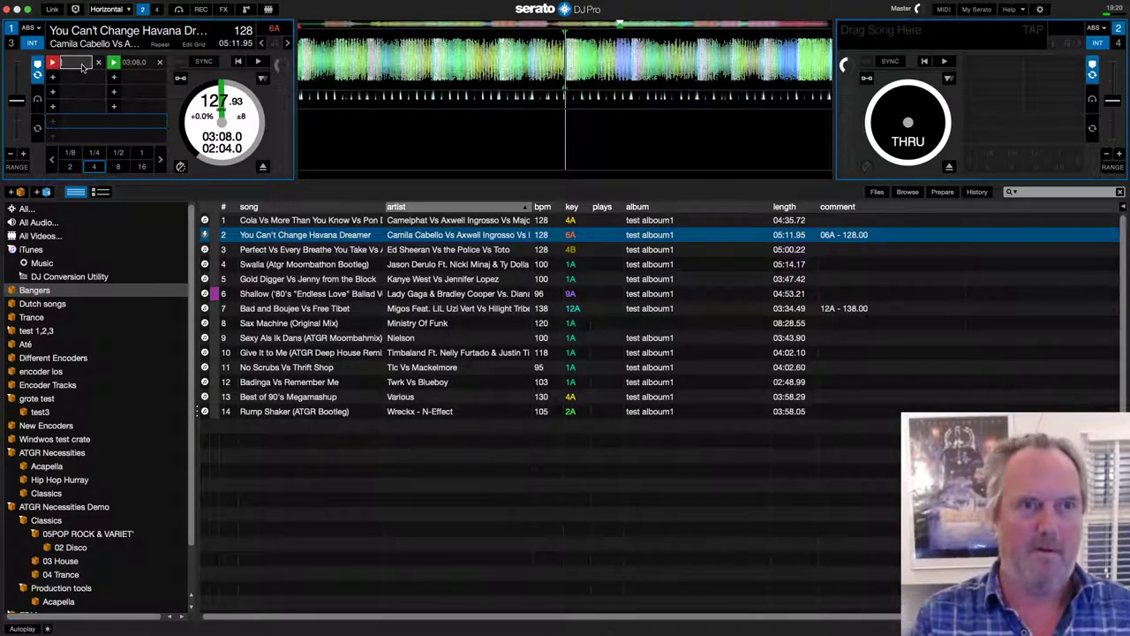
type("this")
left_click(136, 62)
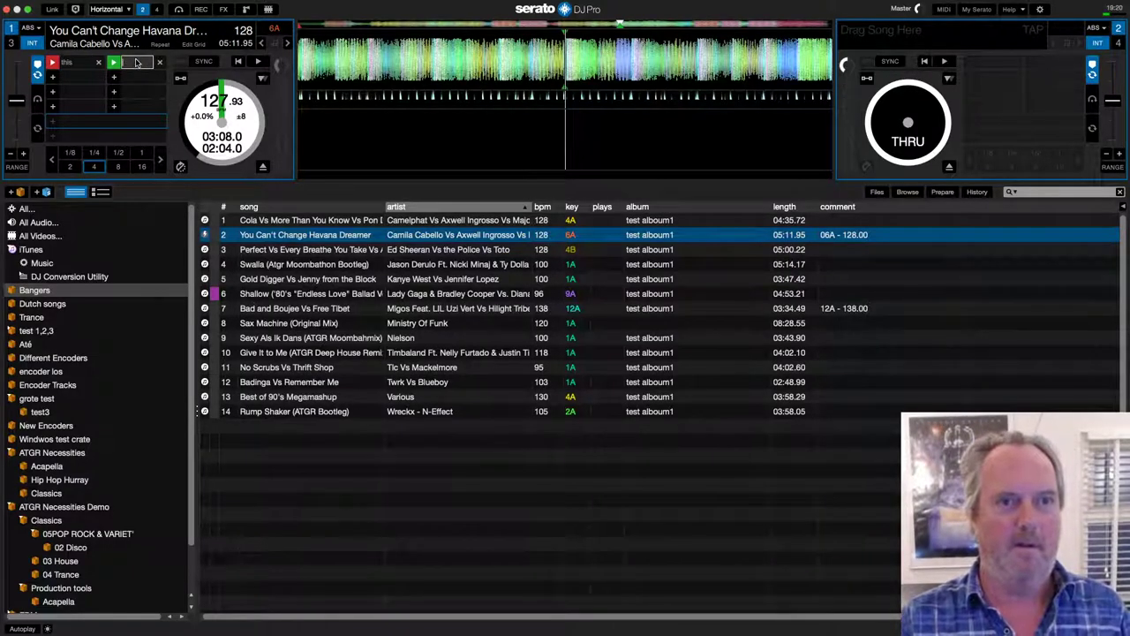
type("that")
key("Return")
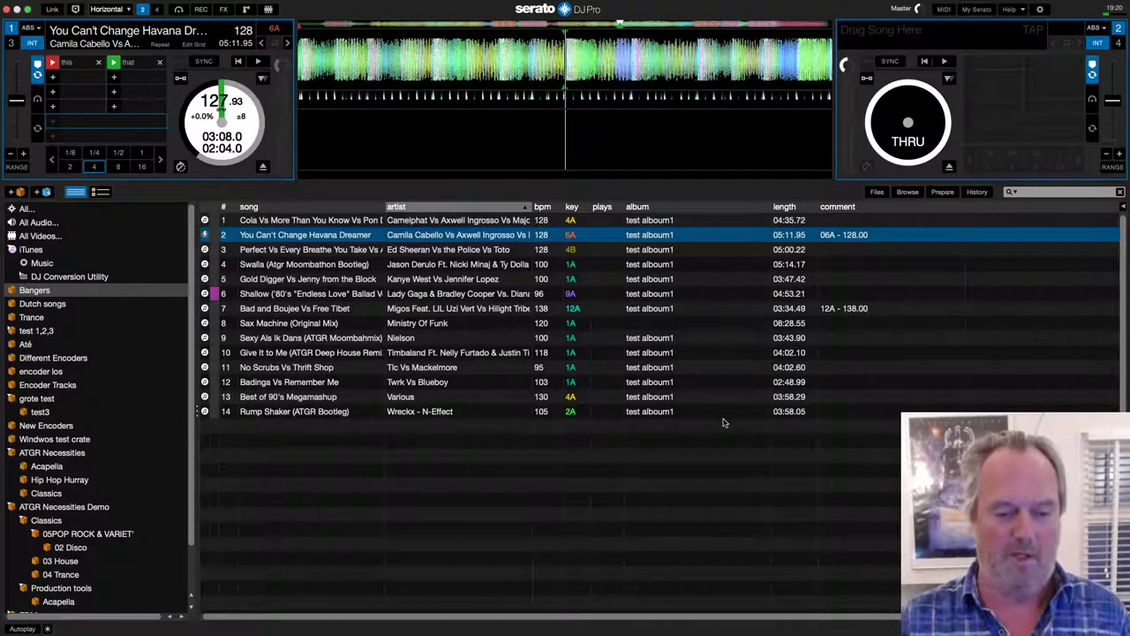
Step: Jump to the "this" and "that" cues to check them, and quit Serato DJ Pro
left_click(53, 62)
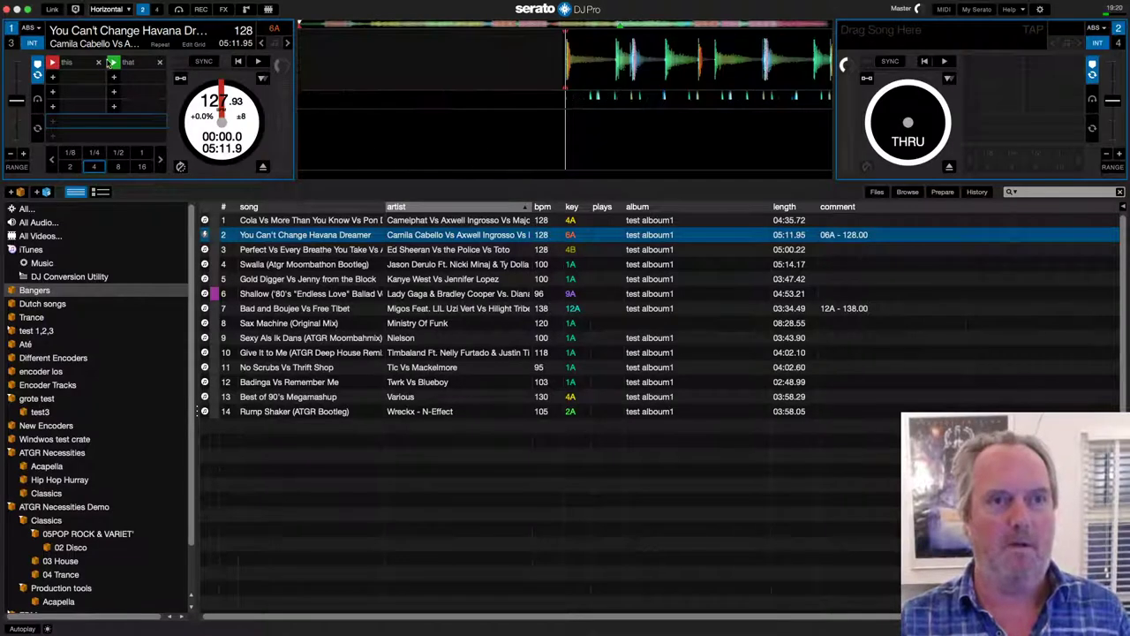
left_click(112, 62)
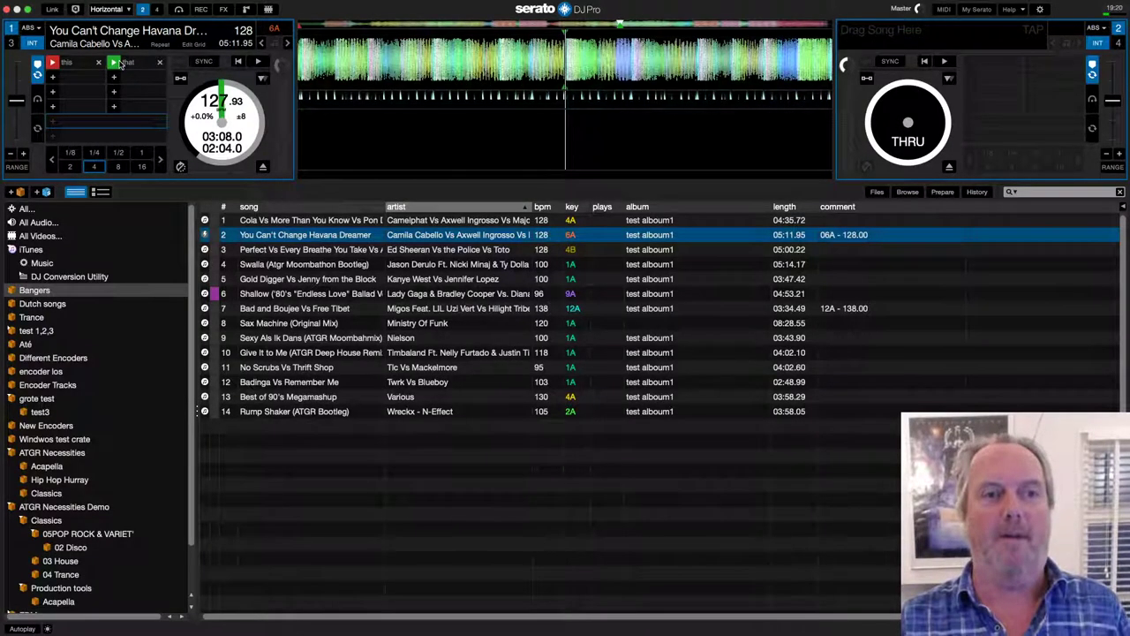
key("super+q")
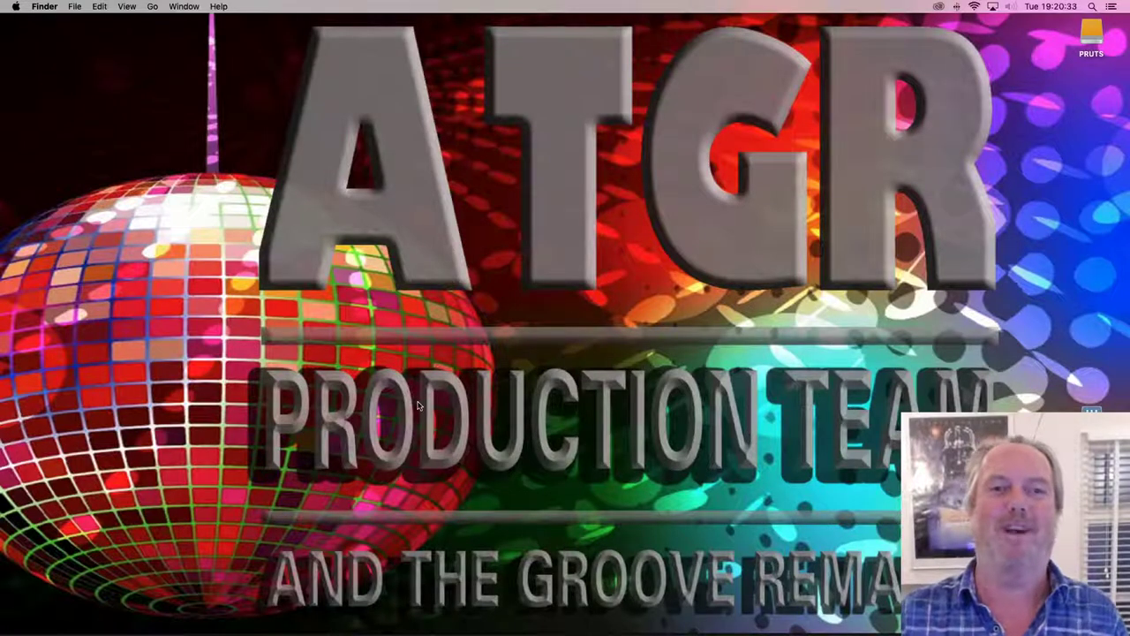
Step: Switch to DJ Conversion Utility, convert the Bangers crate from Serato with the preset conversion parameters, and decline viewing the log
mouse_move(360, 632)
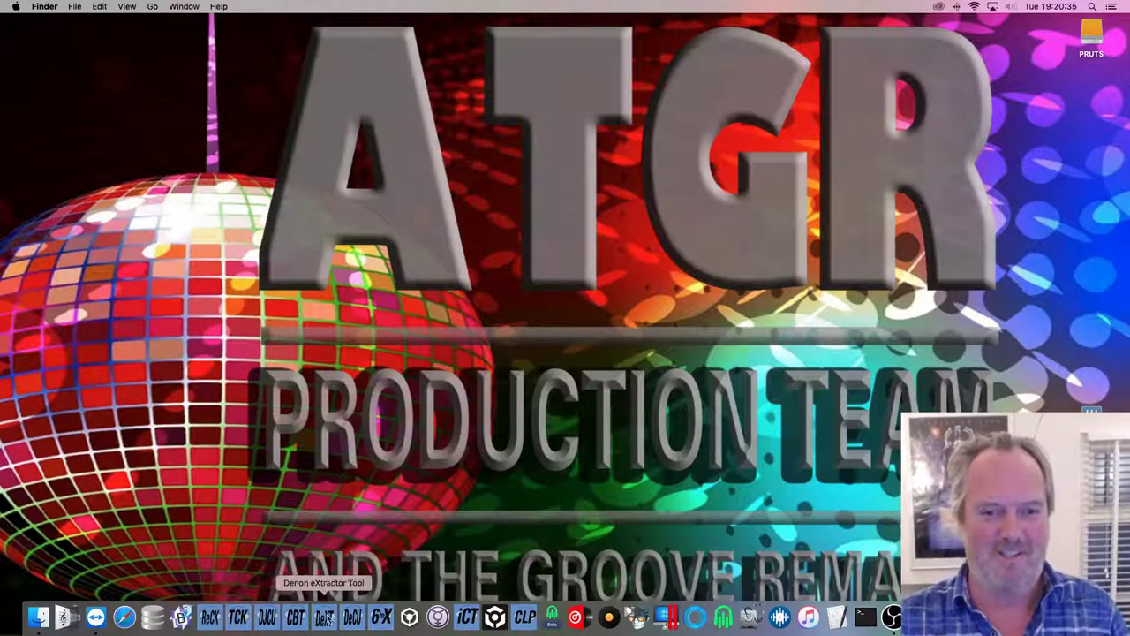
left_click(266, 616)
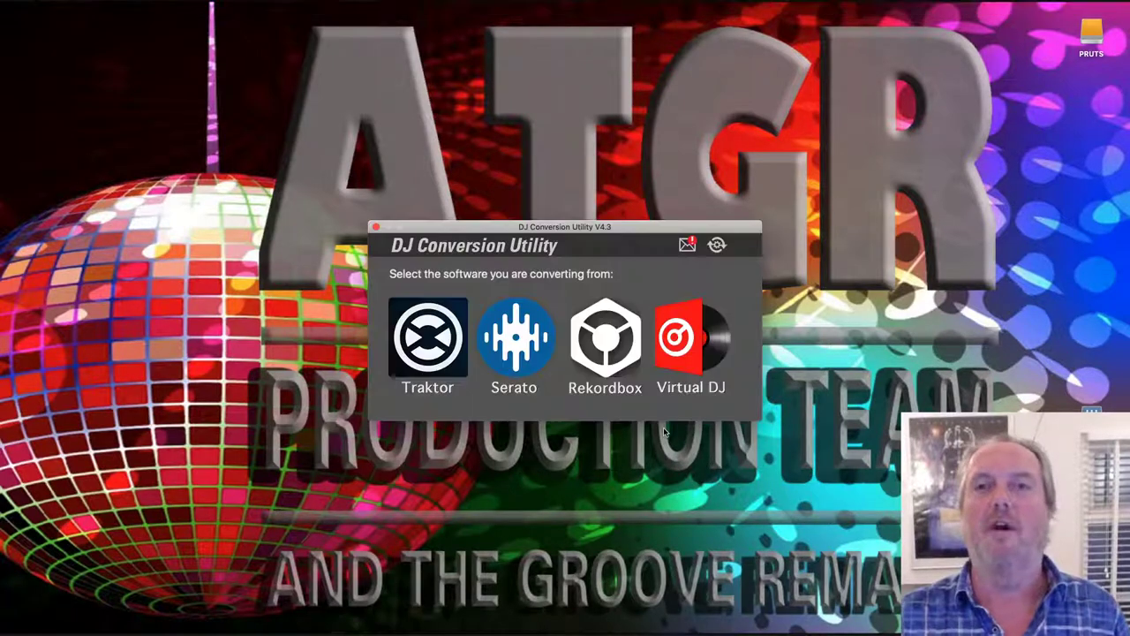
left_click(512, 338)
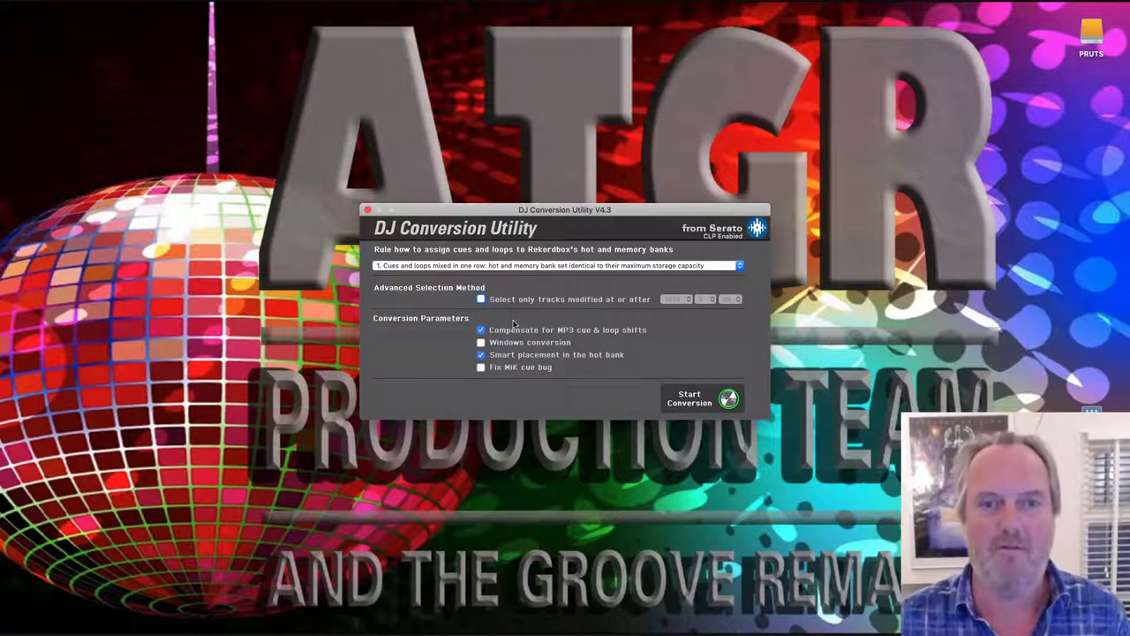
left_click(733, 406)
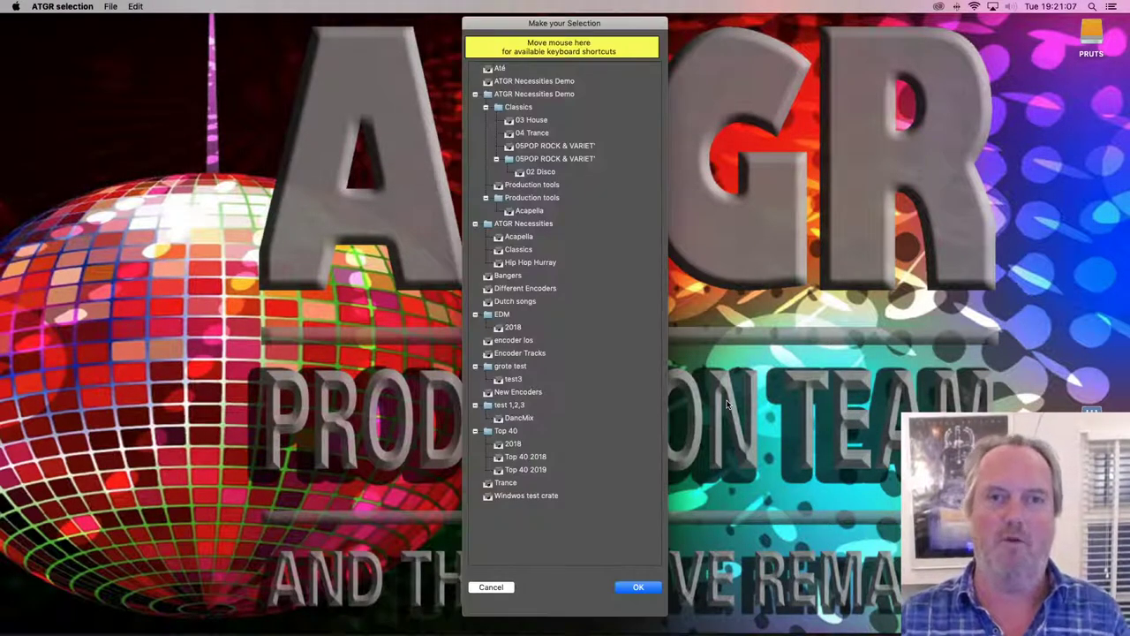
left_click(507, 276)
left_click(634, 585)
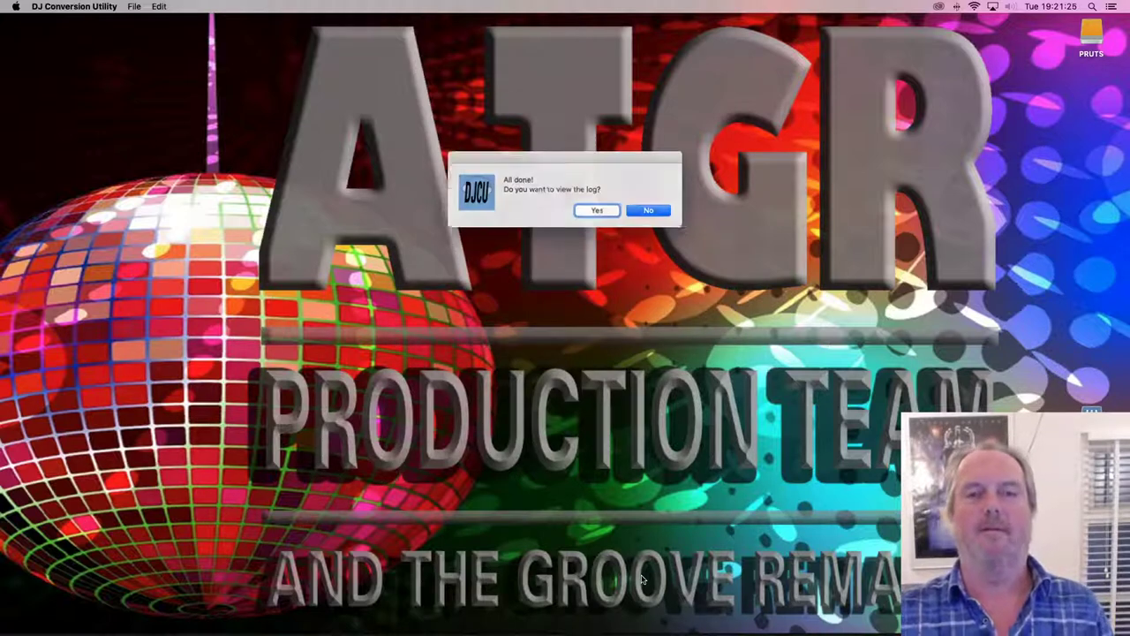
left_click(663, 212)
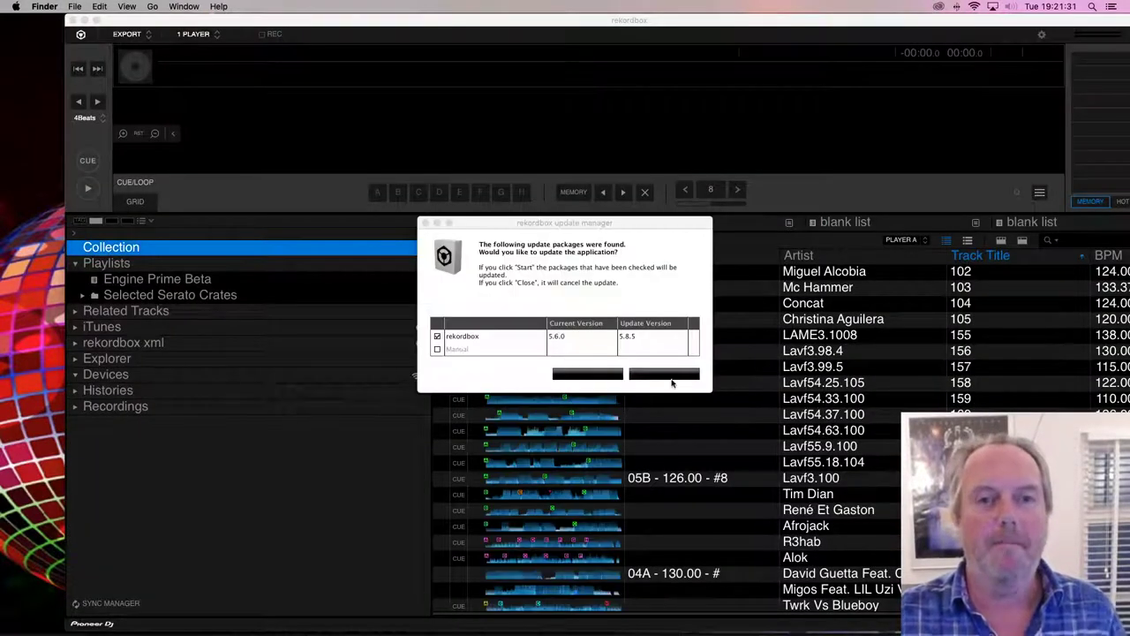
Step: Dismiss the rekordbox update and import the Playlists folder from rekordbox xml, replacing lists with the same name
left_click(672, 383)
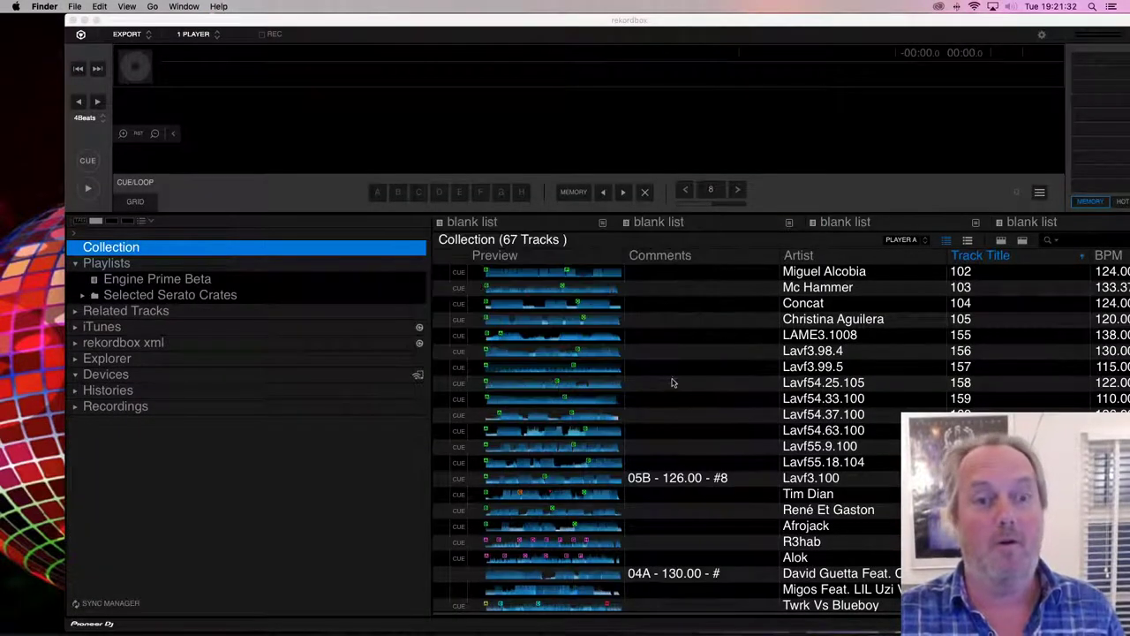
left_click(74, 343)
left_click(124, 294)
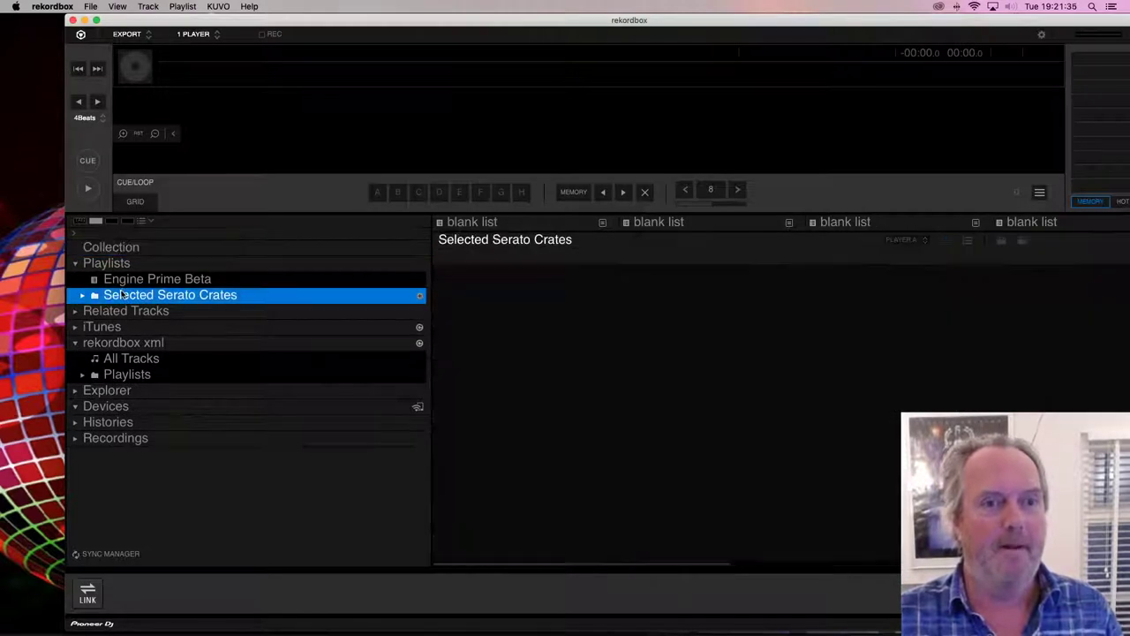
left_click(83, 375)
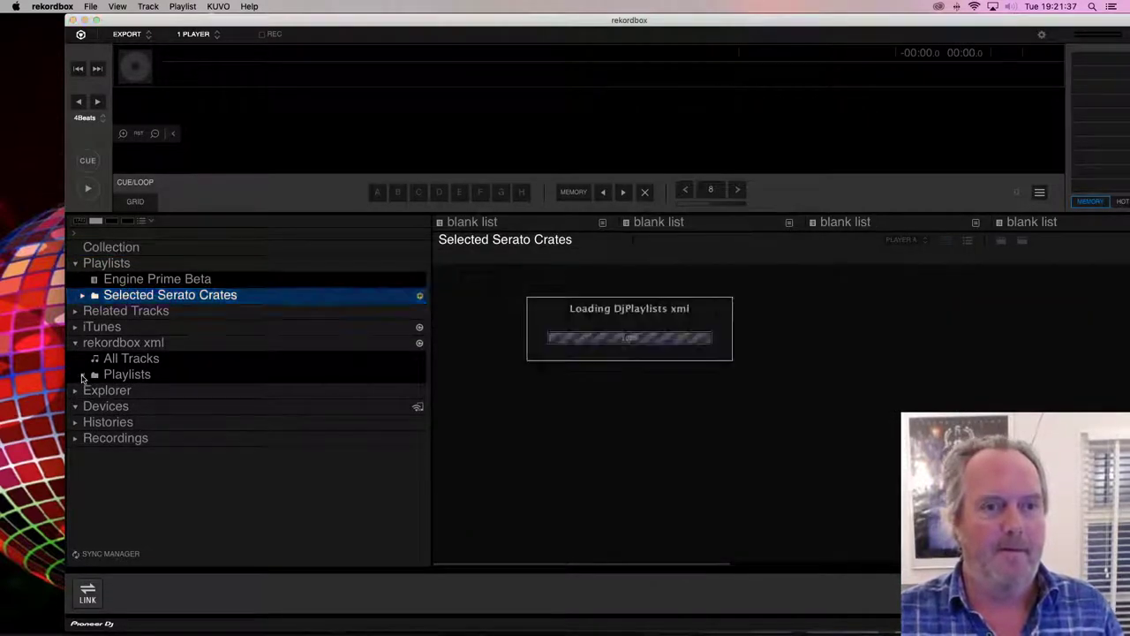
left_click(125, 408)
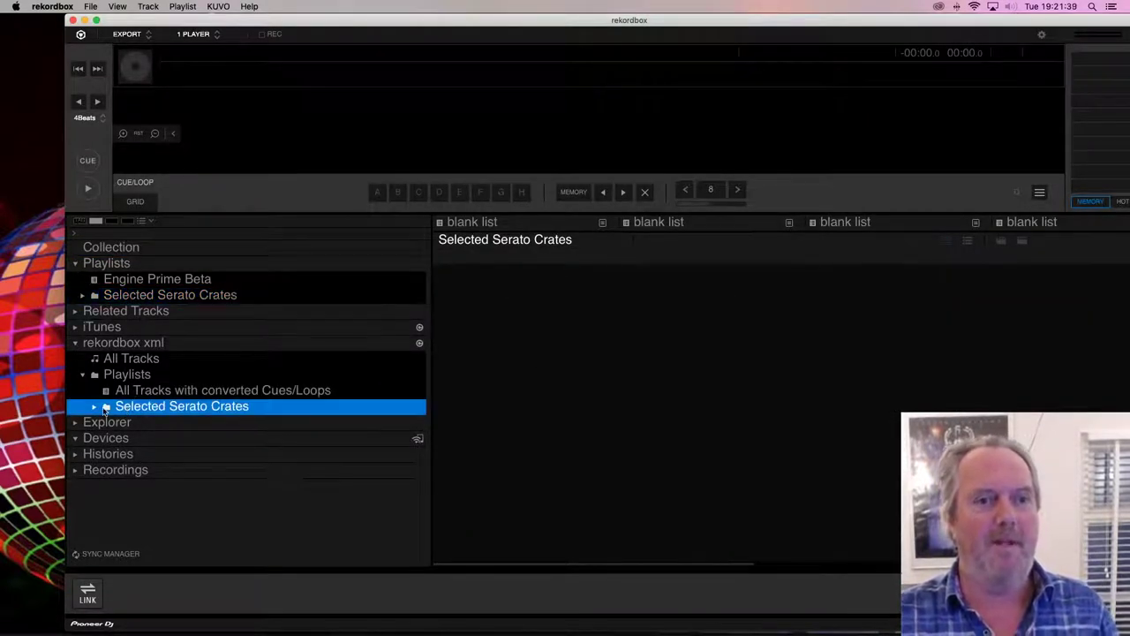
left_click(94, 407)
left_click(141, 377)
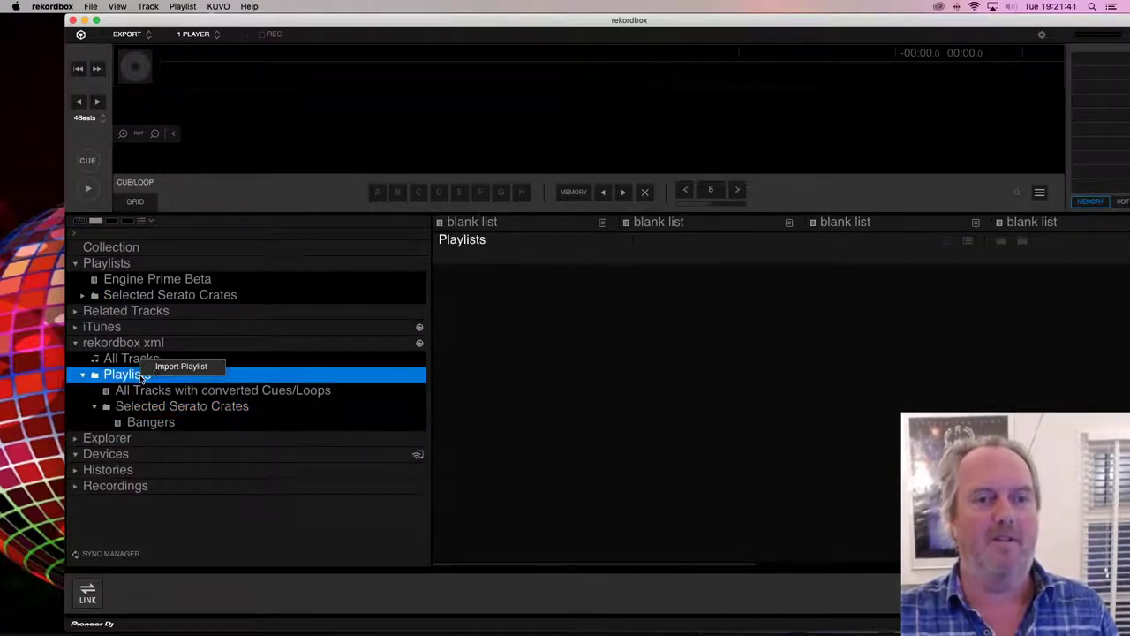
left_click(187, 366)
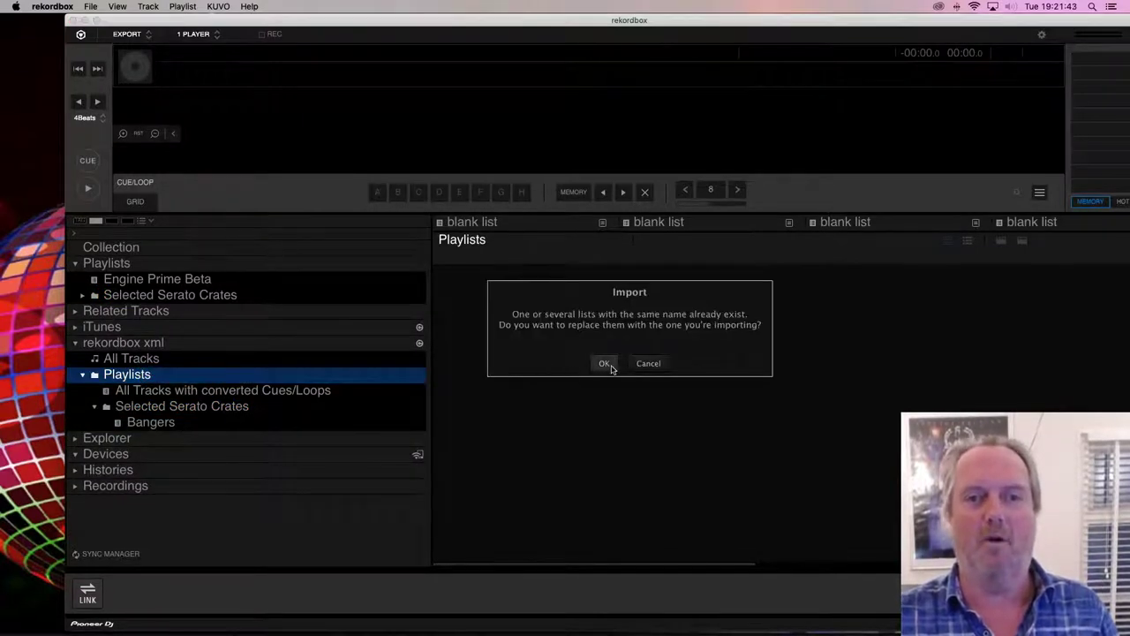
left_click(604, 363)
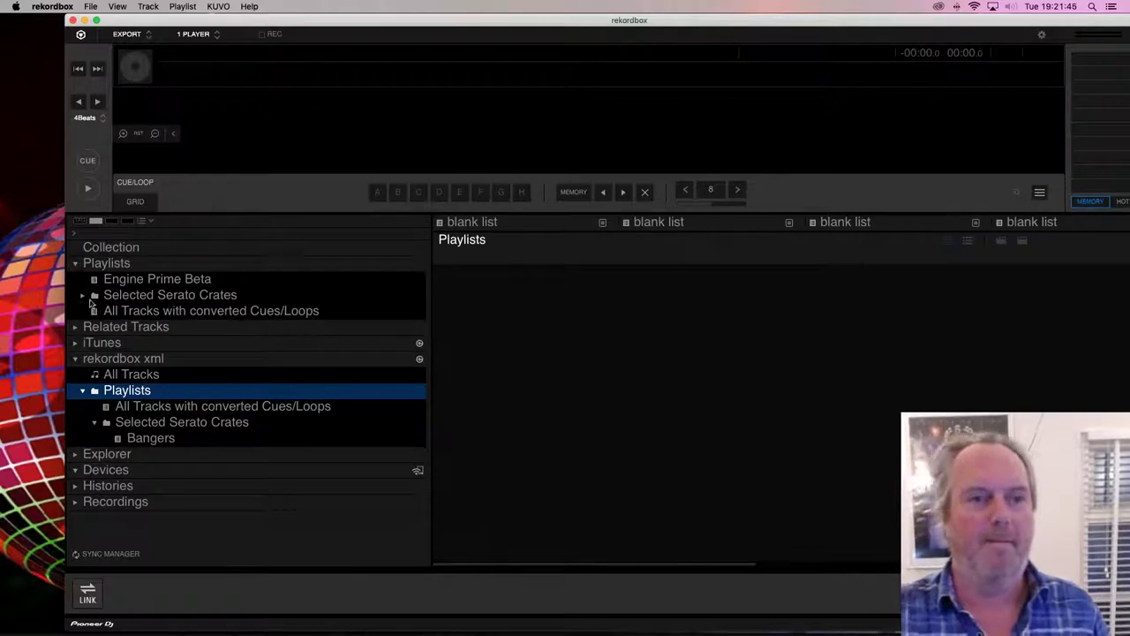
Step: Open Bangers under the imported Selected Serato Crates, load You Can't Change Havana Dreamer and jump to hot cue E
left_click(82, 295)
left_click(130, 328)
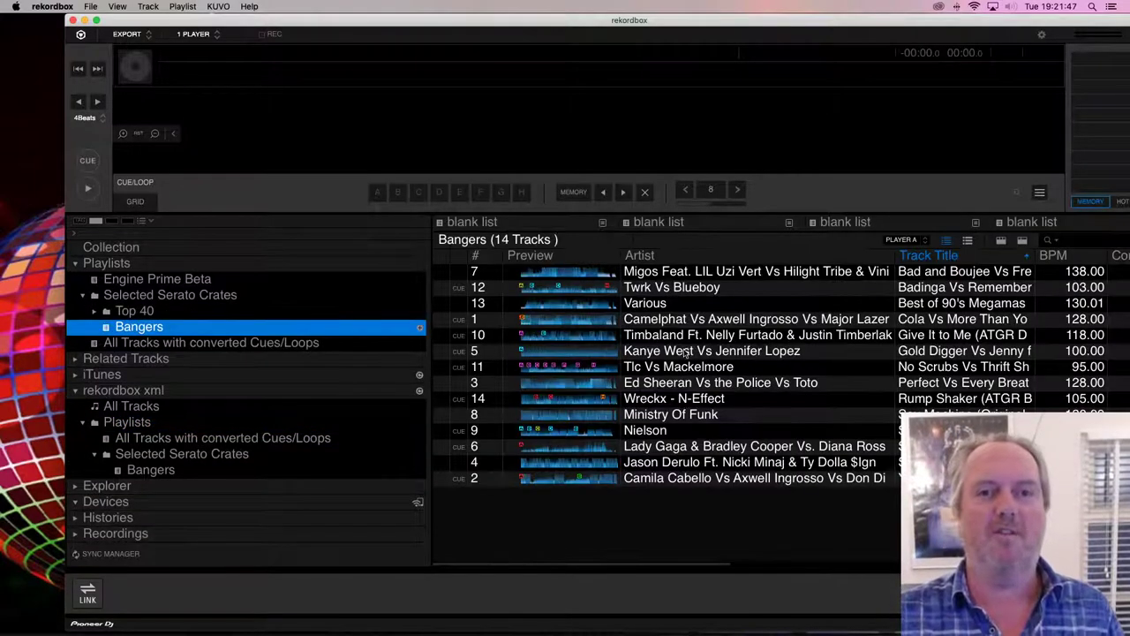
left_click(730, 322)
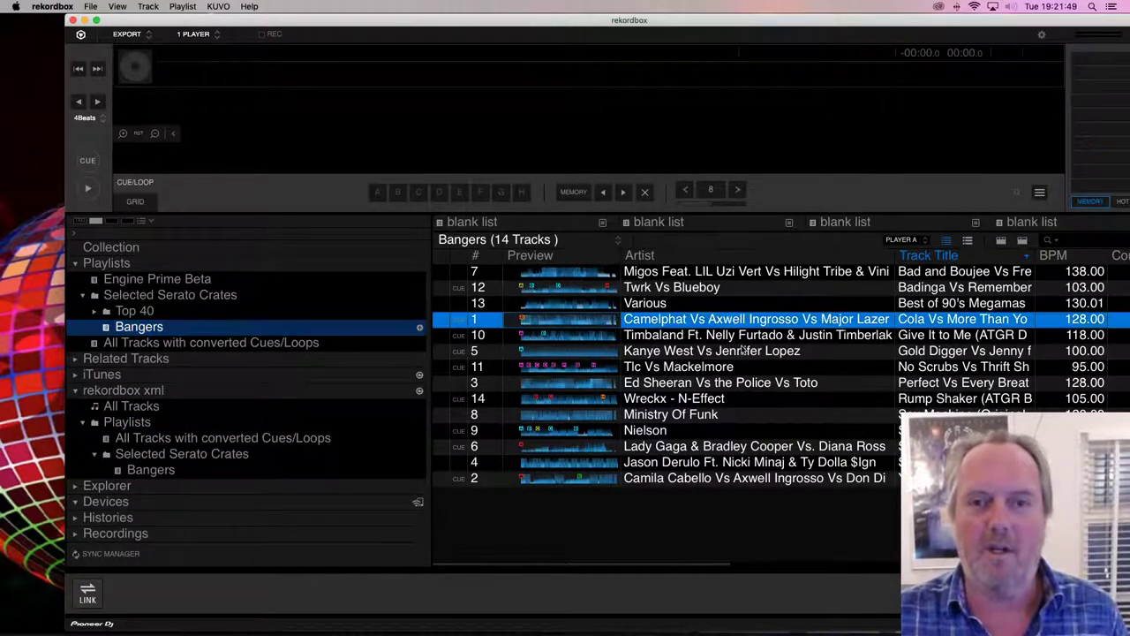
left_click(709, 478)
double_click(706, 484)
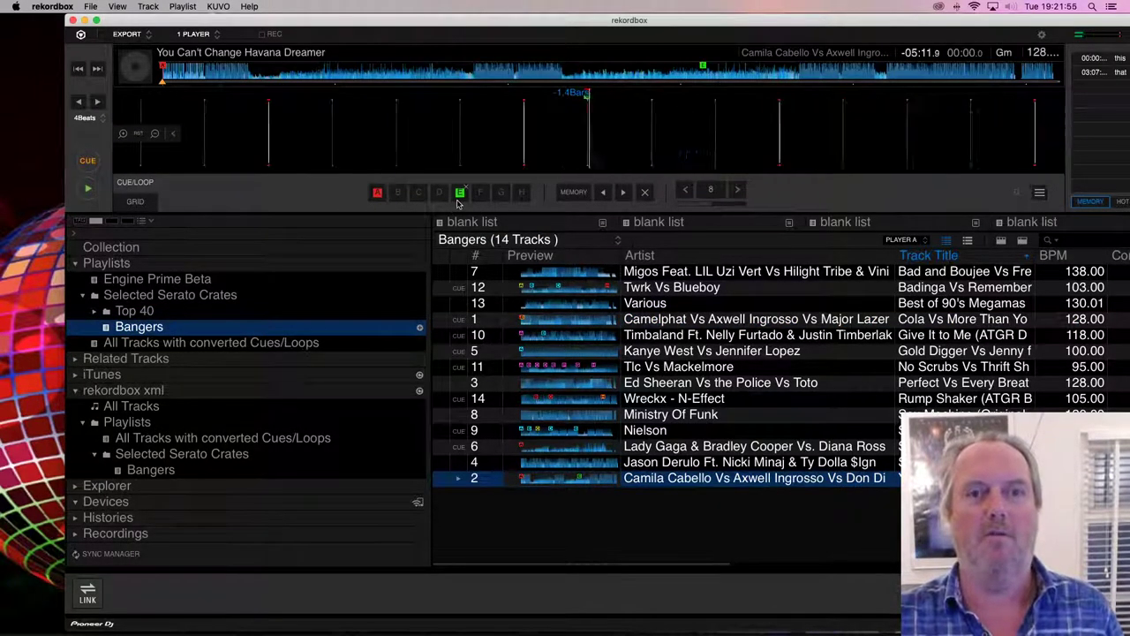
left_click(459, 193)
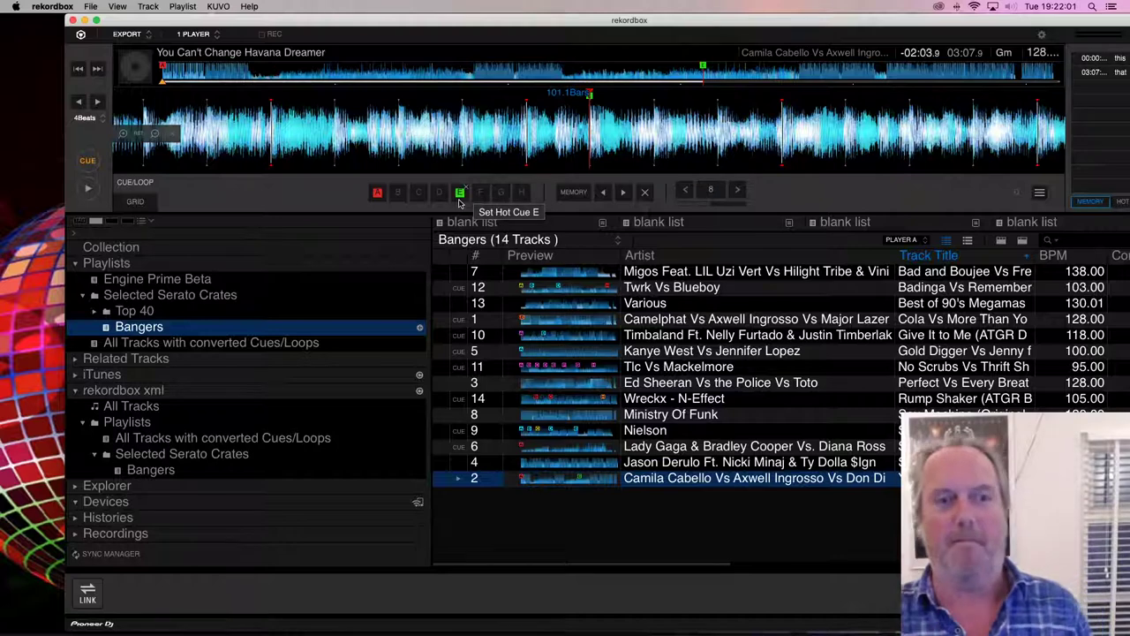
Step: Open the CDJ & Device preferences and review the general, category and sort options
left_click(53, 6)
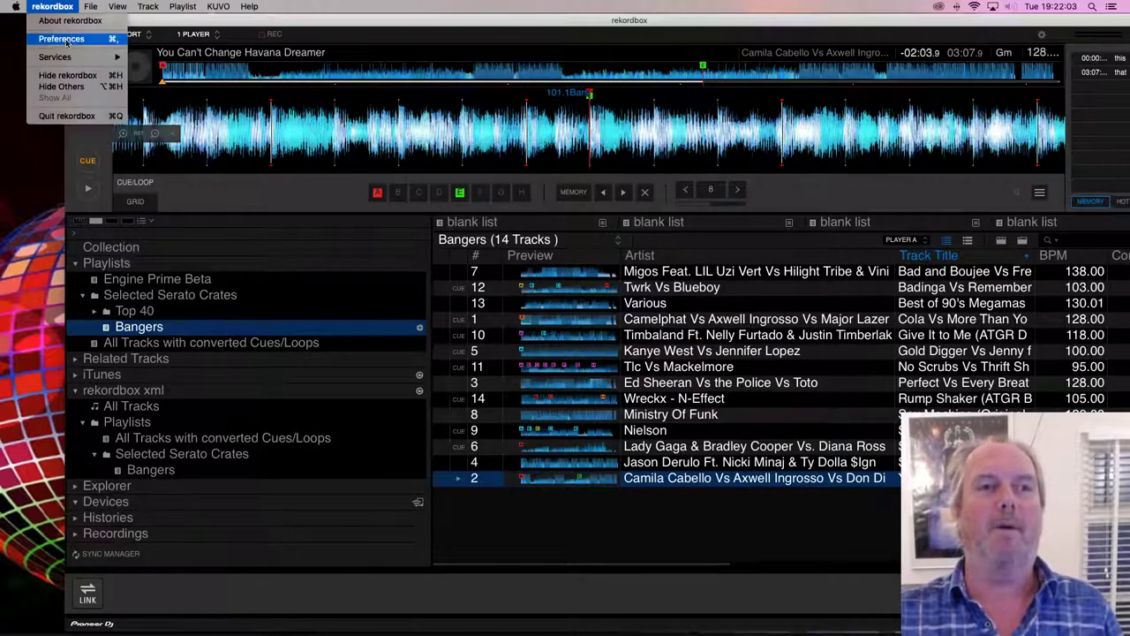
left_click(62, 39)
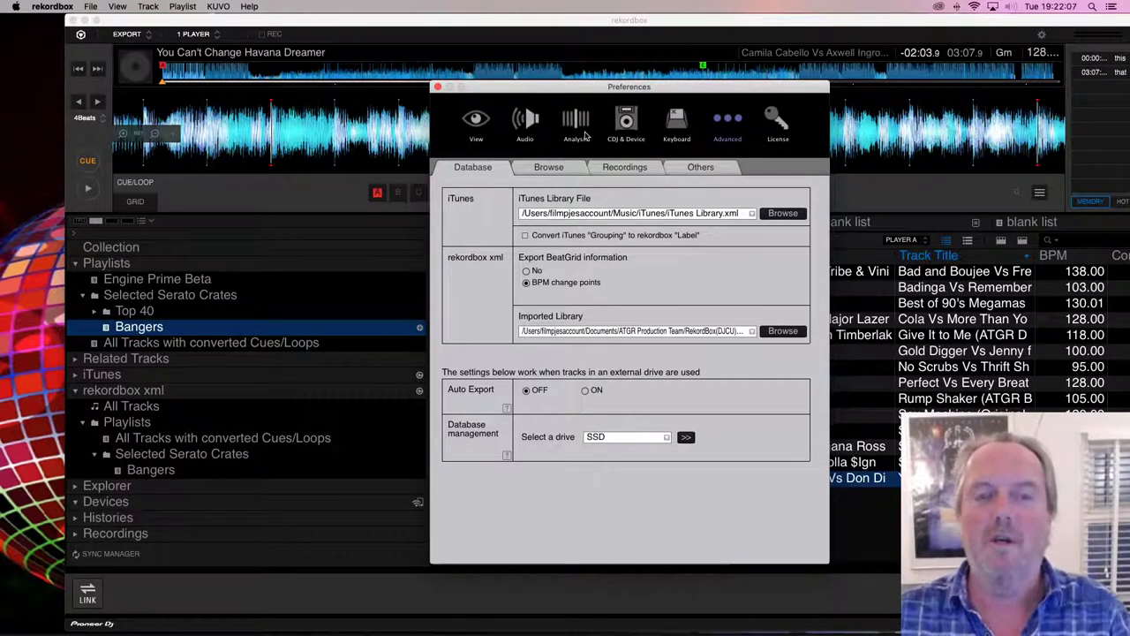
left_click(624, 124)
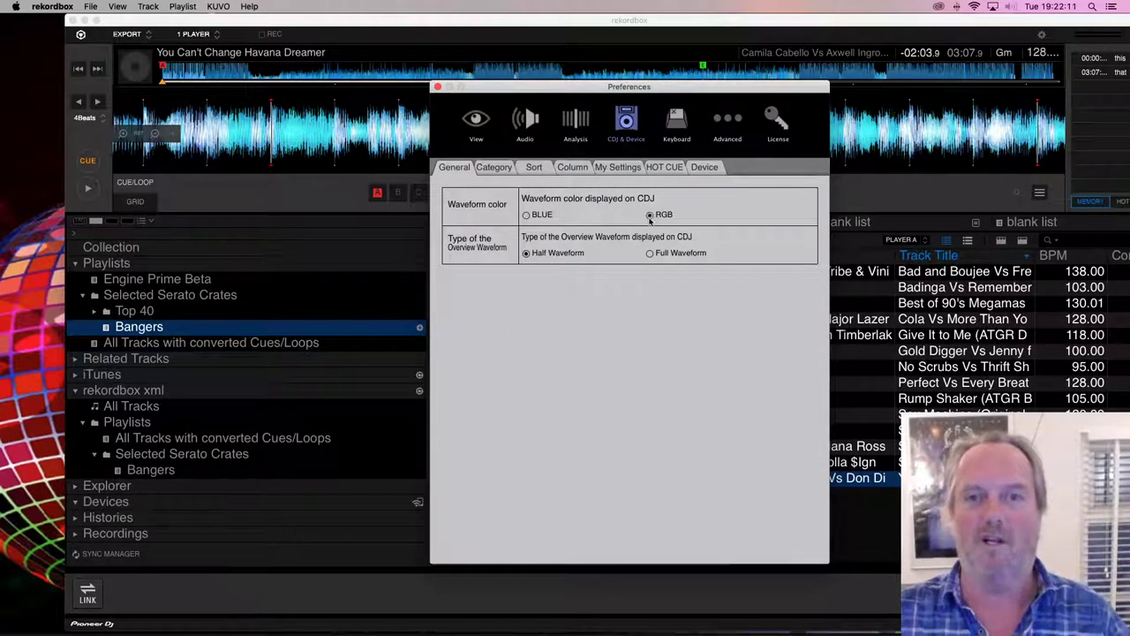
left_click(493, 168)
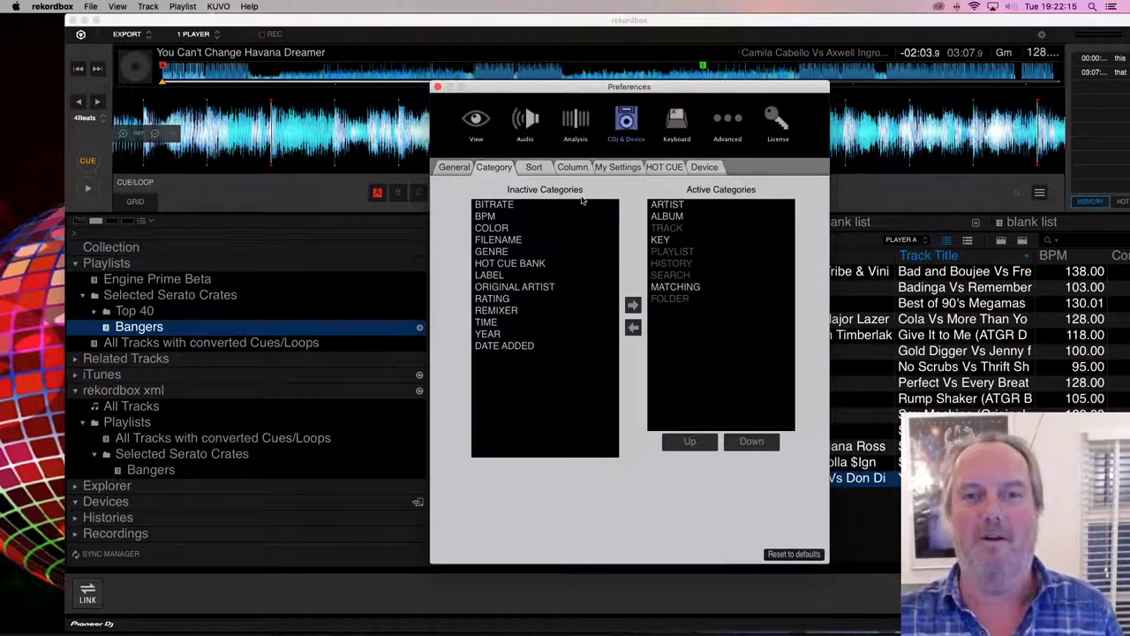
left_click(534, 167)
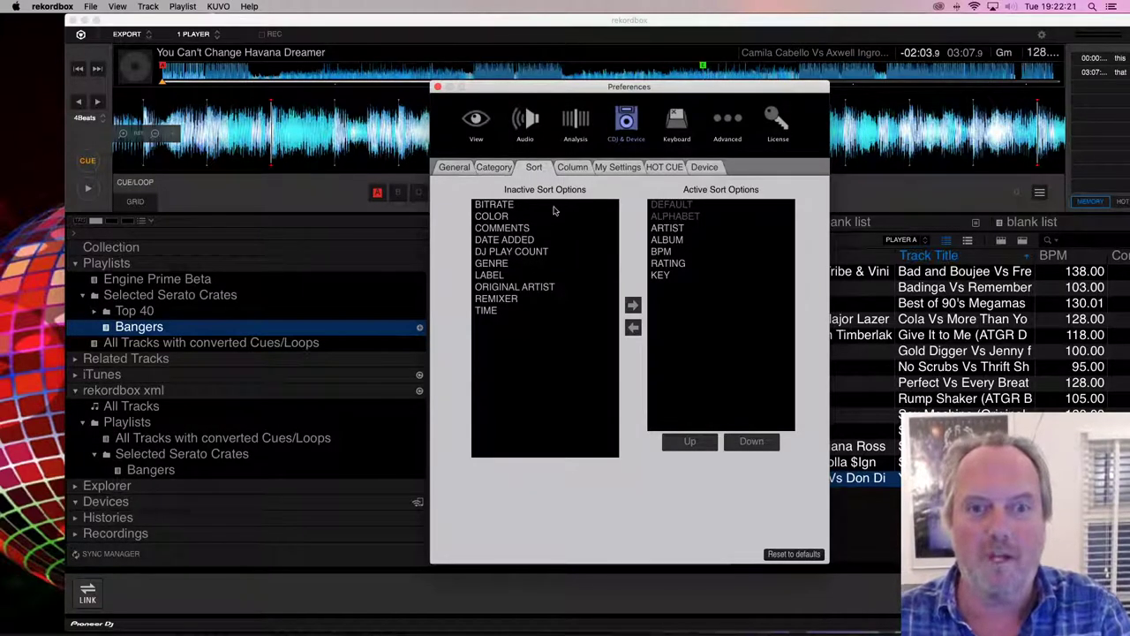
Step: Set COMMENTS as the column item shown next to the track name on the CDJ
left_click(573, 168)
left_click(556, 212)
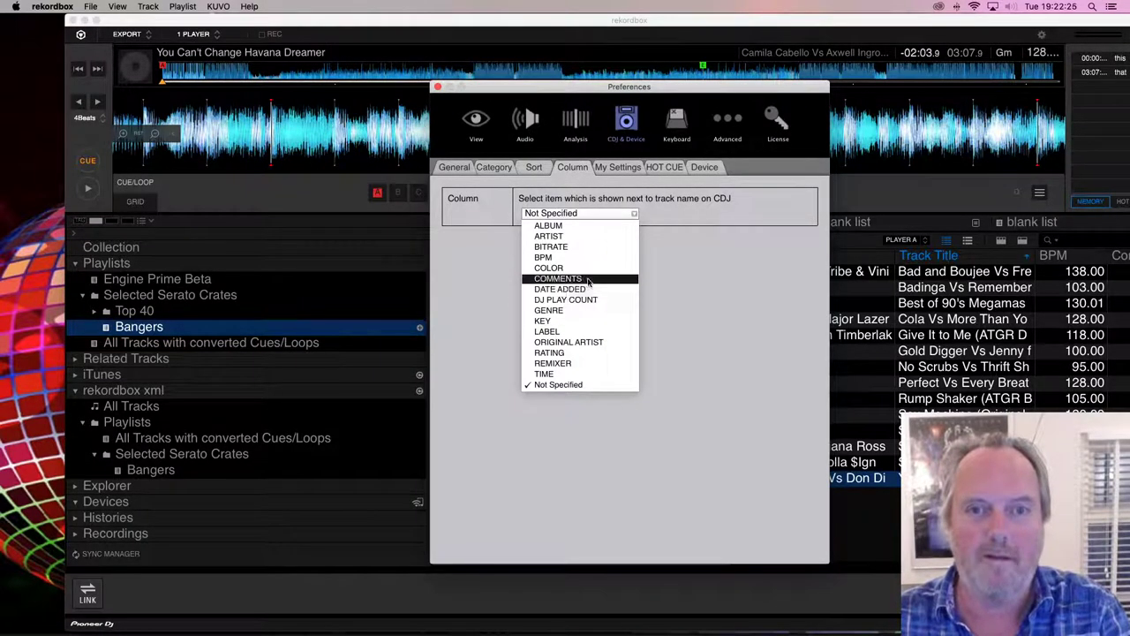
left_click(587, 279)
Step: Set the CDJ play mode to Single in My Settings and look through the remaining player settings
left_click(623, 169)
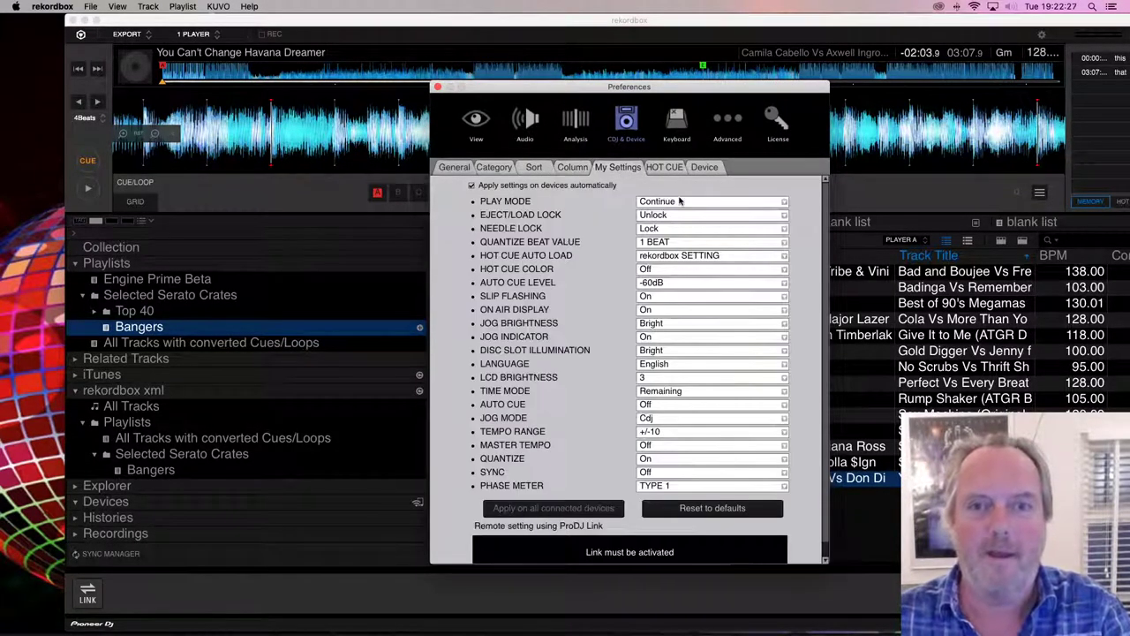
left_click(681, 203)
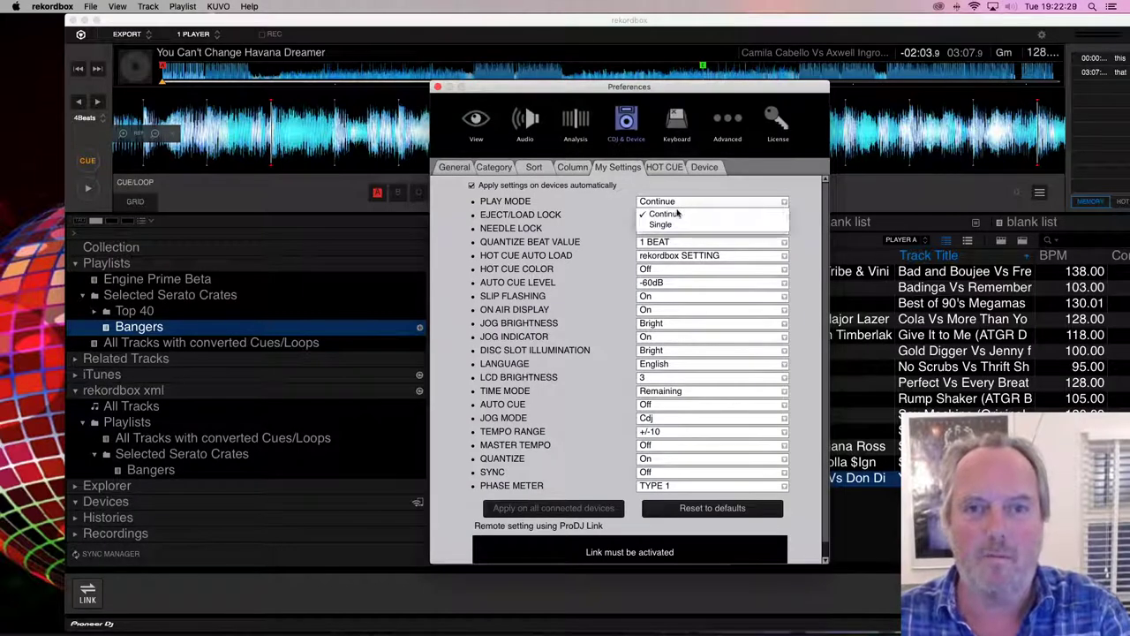
left_click(664, 225)
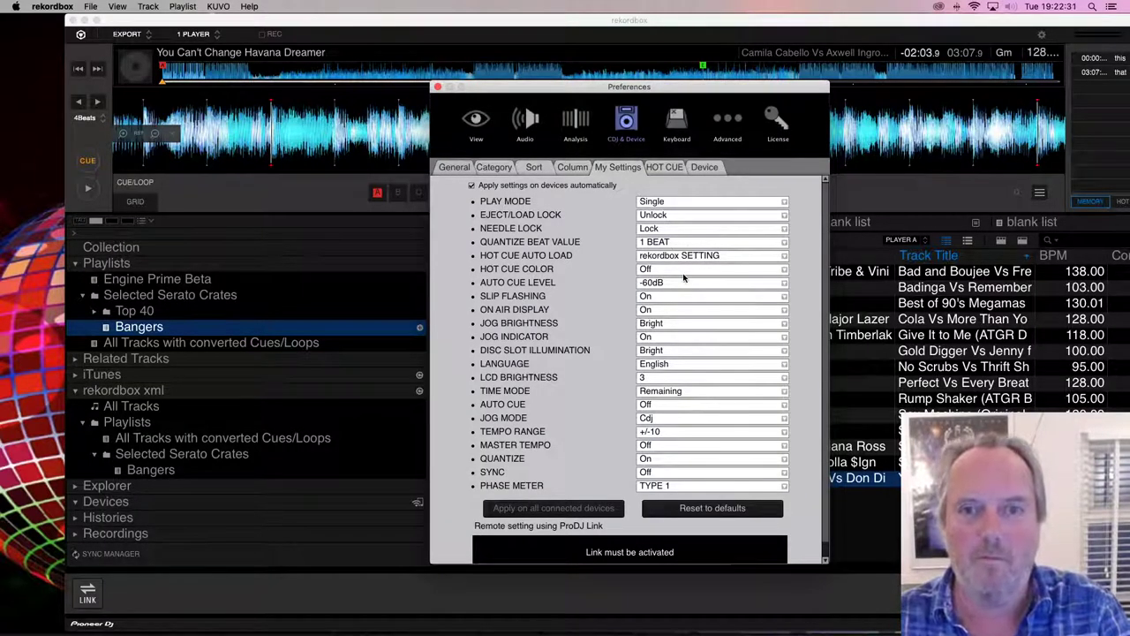
scroll(705, 278, "down", 1)
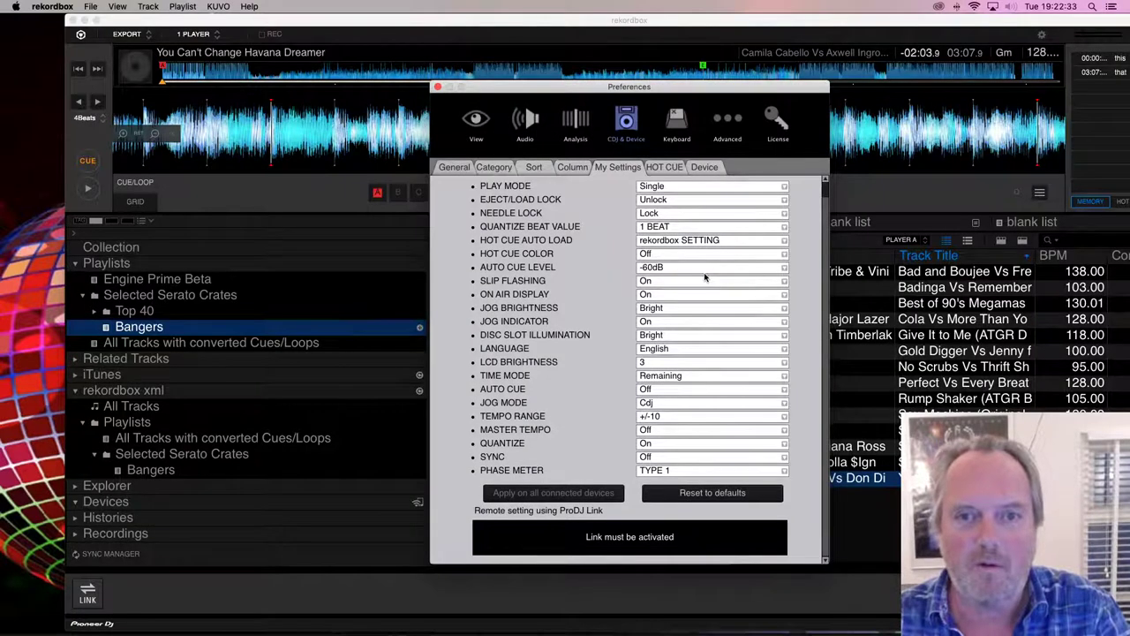
scroll(608, 247, "up", 1)
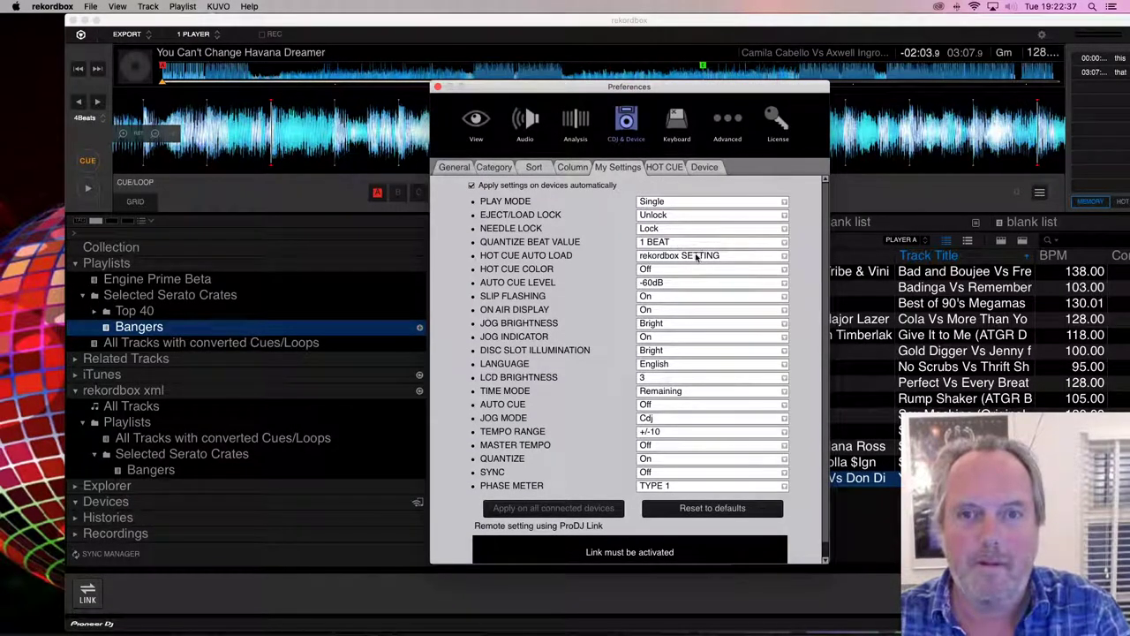
scroll(697, 257, "down", 1)
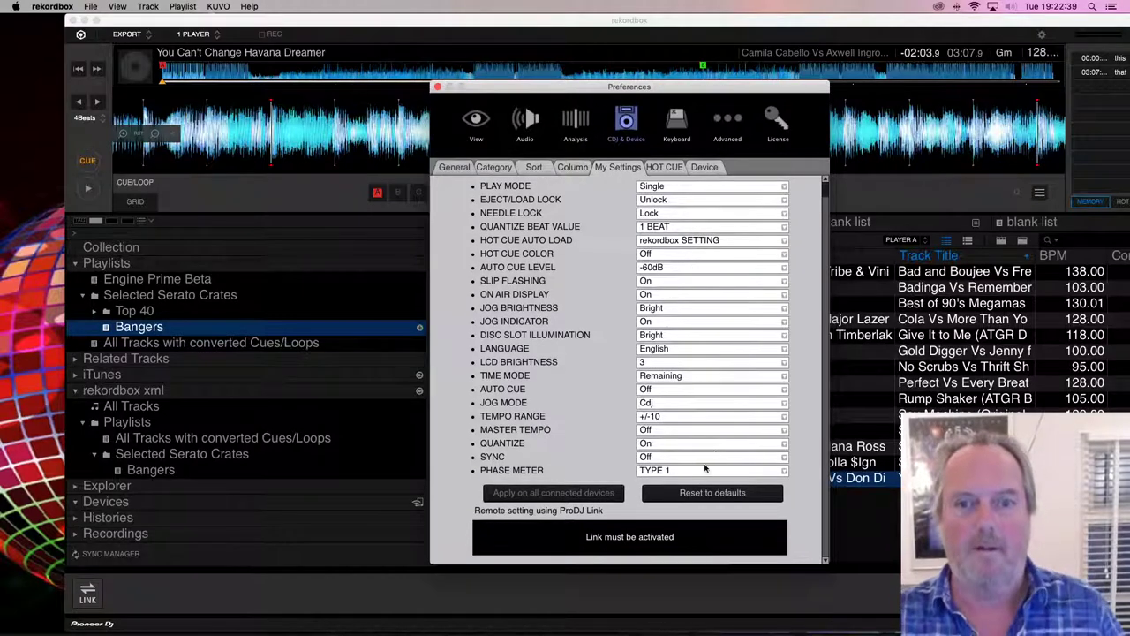
Step: Review the hot cue and device preferences, return to the general CDJ options, and close the preferences
left_click(662, 168)
left_click(696, 169)
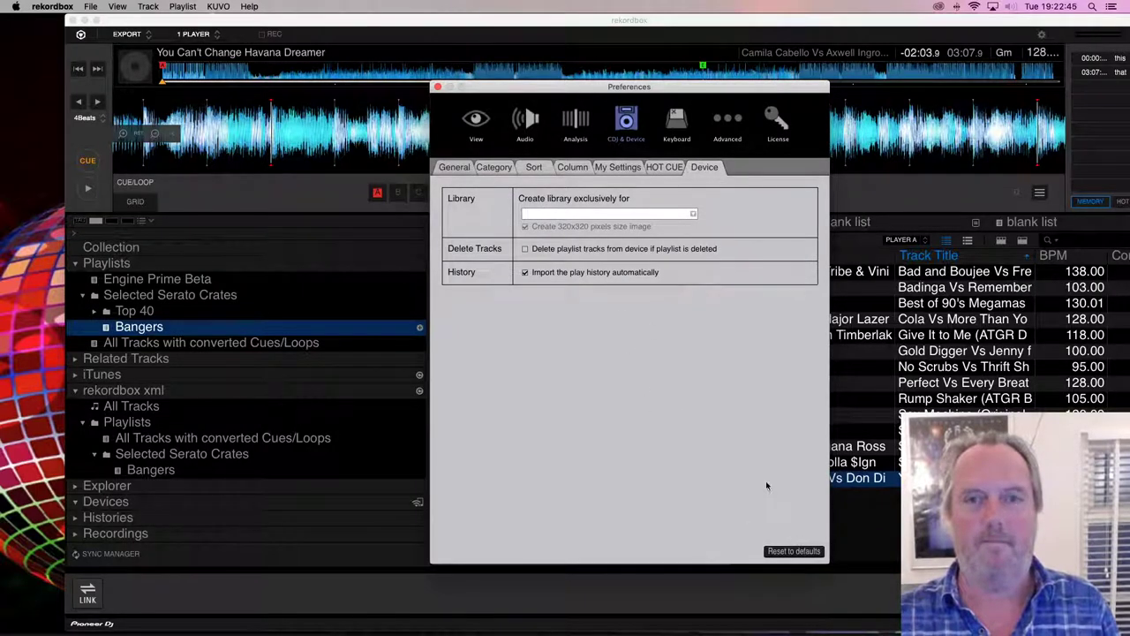
left_click(455, 167)
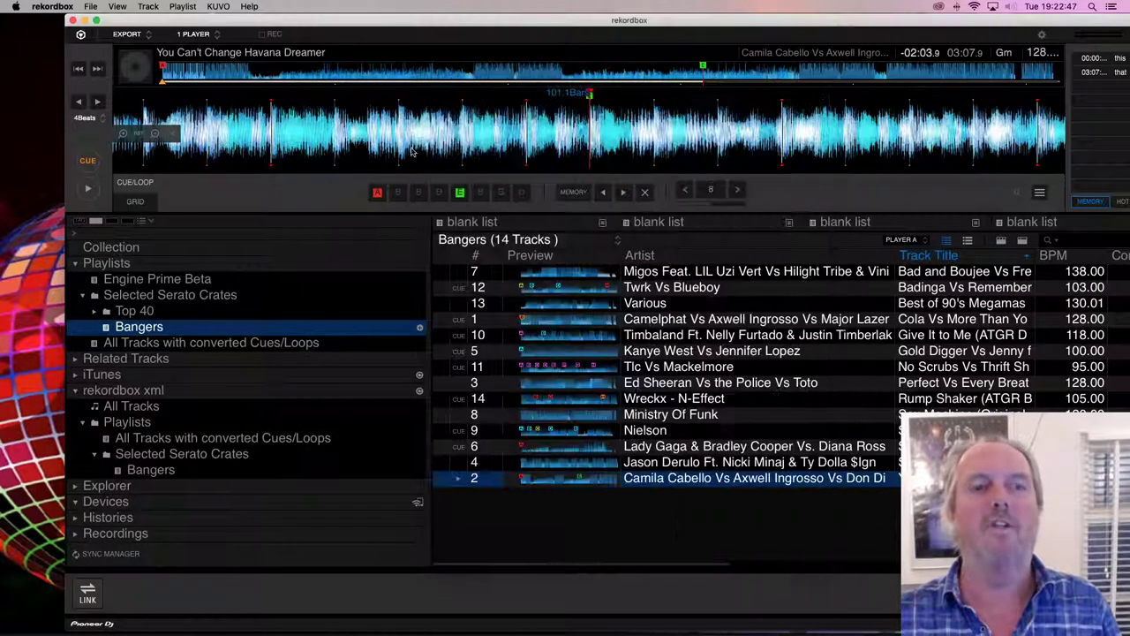
left_click(438, 86)
Step: Open the Sync Manager, check which devices can be chosen, and close it
left_click(112, 558)
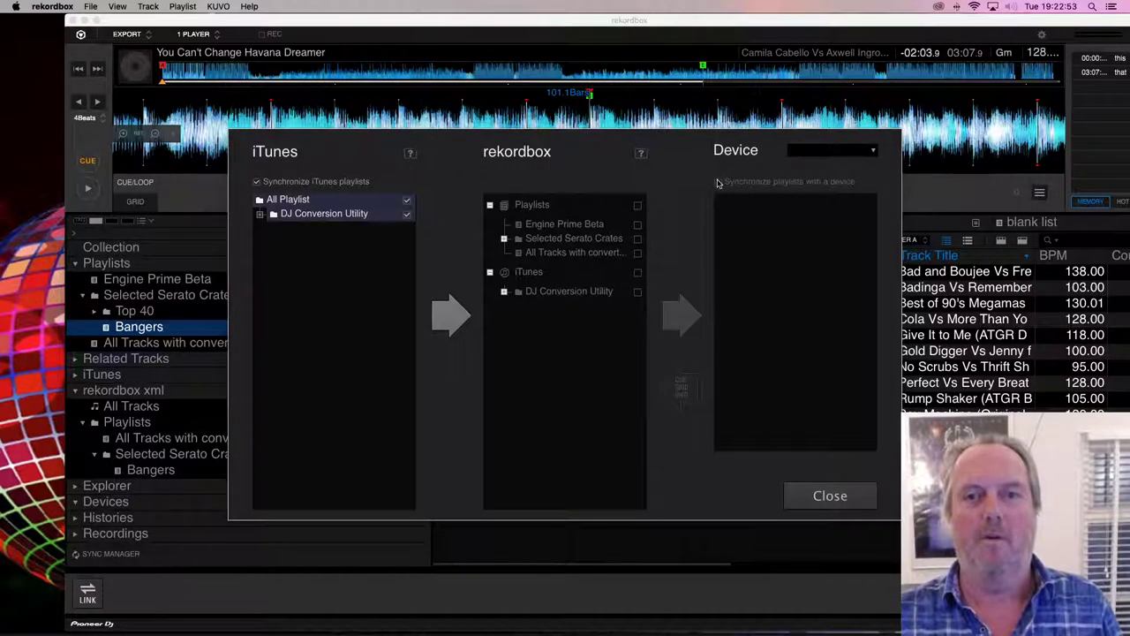
left_click(863, 156)
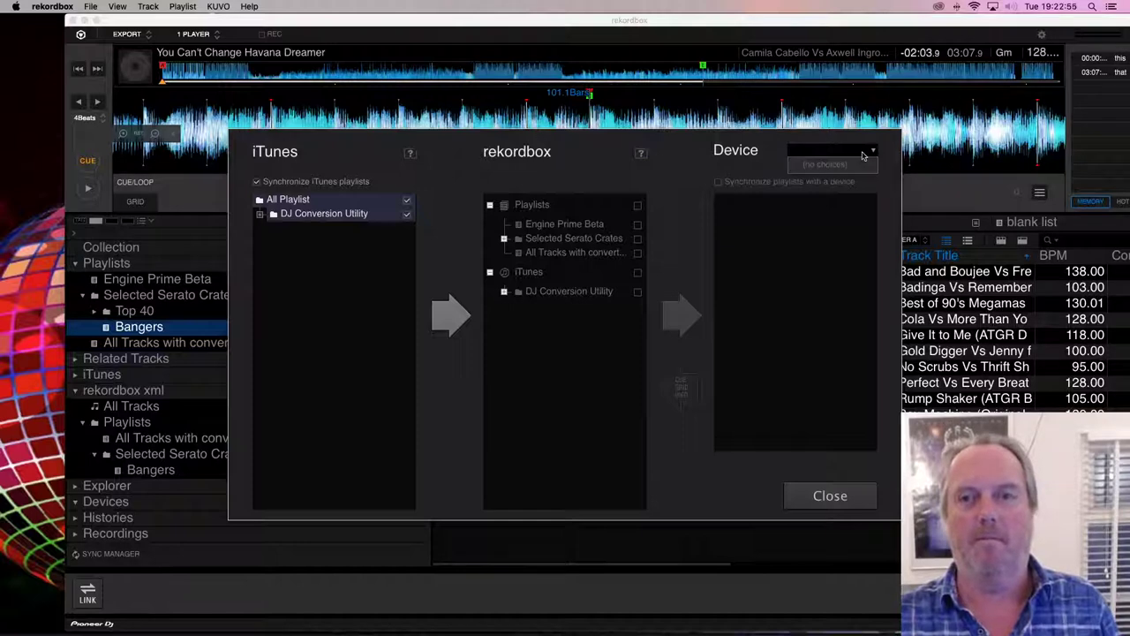
left_click(823, 174)
left_click(830, 495)
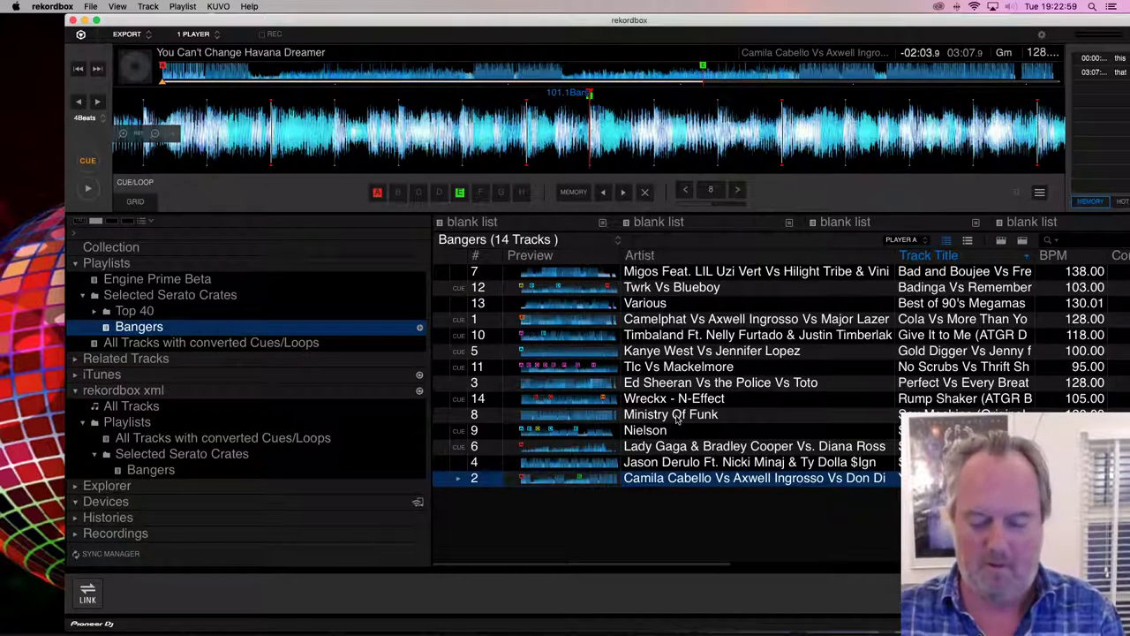
Step: Show the desktop, inspect the format of the PRUTS drive in its info window, and close the info
key("F11")
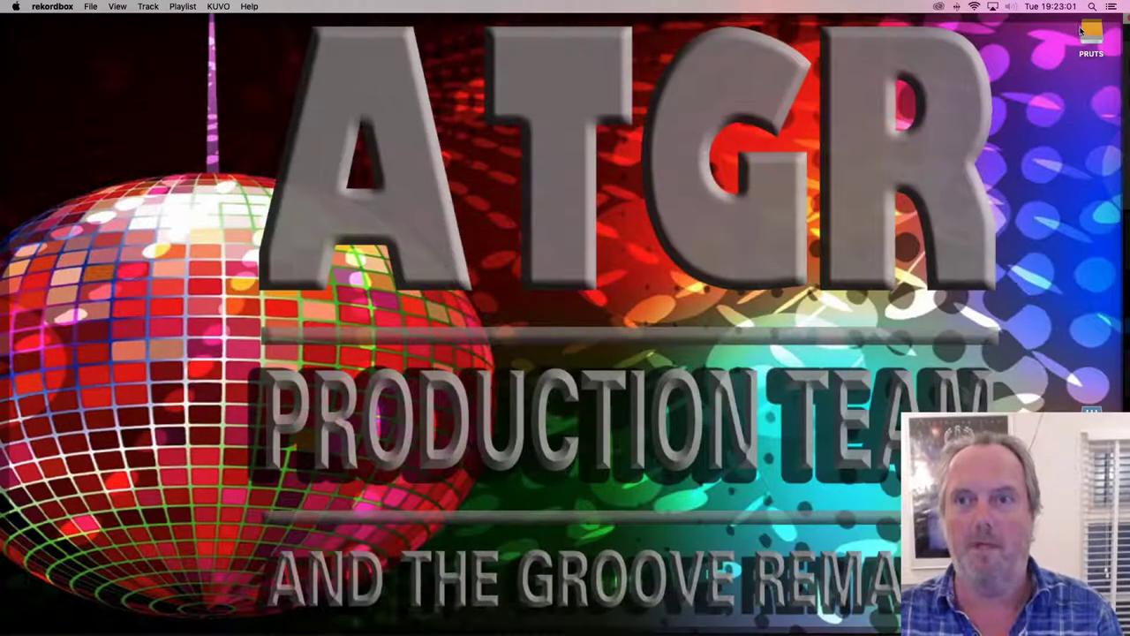
left_click_drag(1081, 31, 1042, 114)
key("super+i")
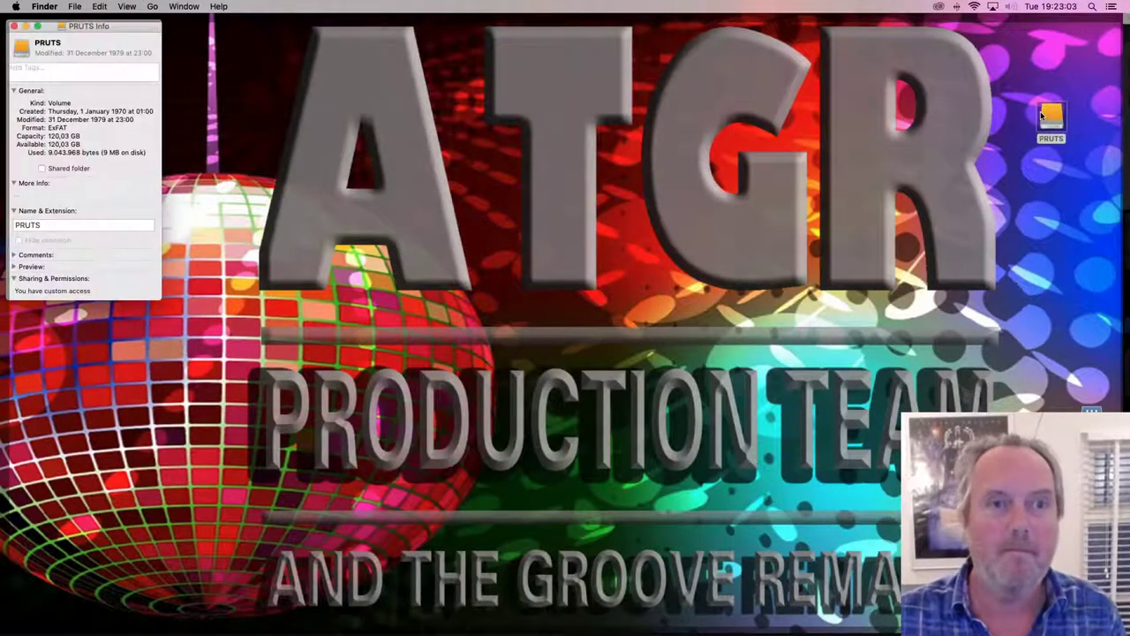
key("super+w")
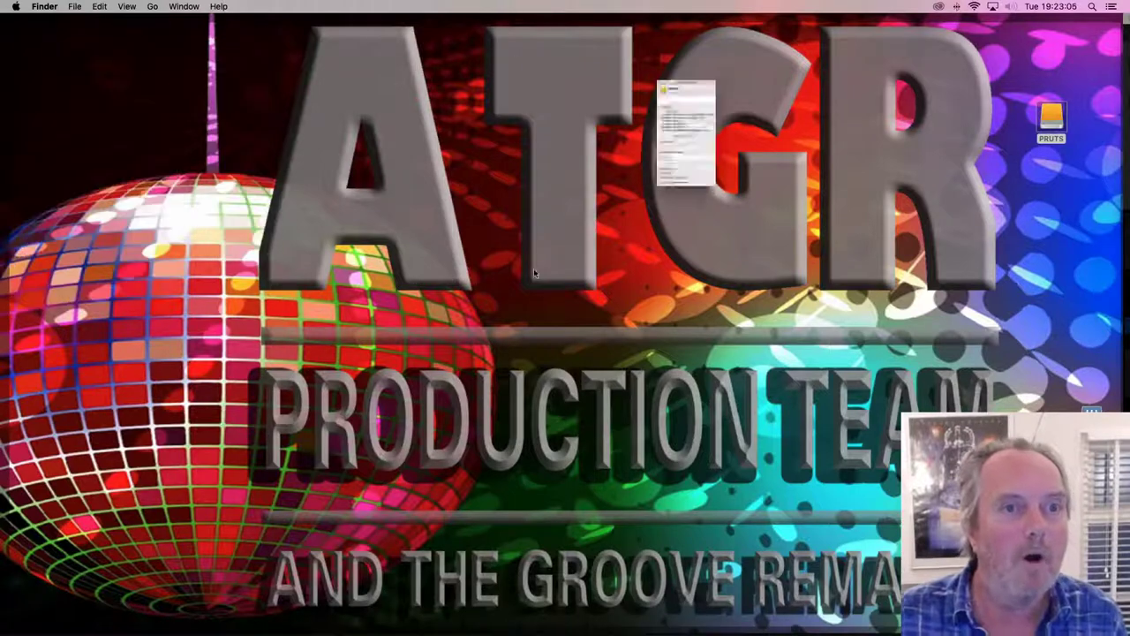
Step: Switch to Disk Utility, erase ICY BOX Media as MS-DOS (FAT) with Master Boot Record under the name PRUTS, and quit
mouse_move(362, 629)
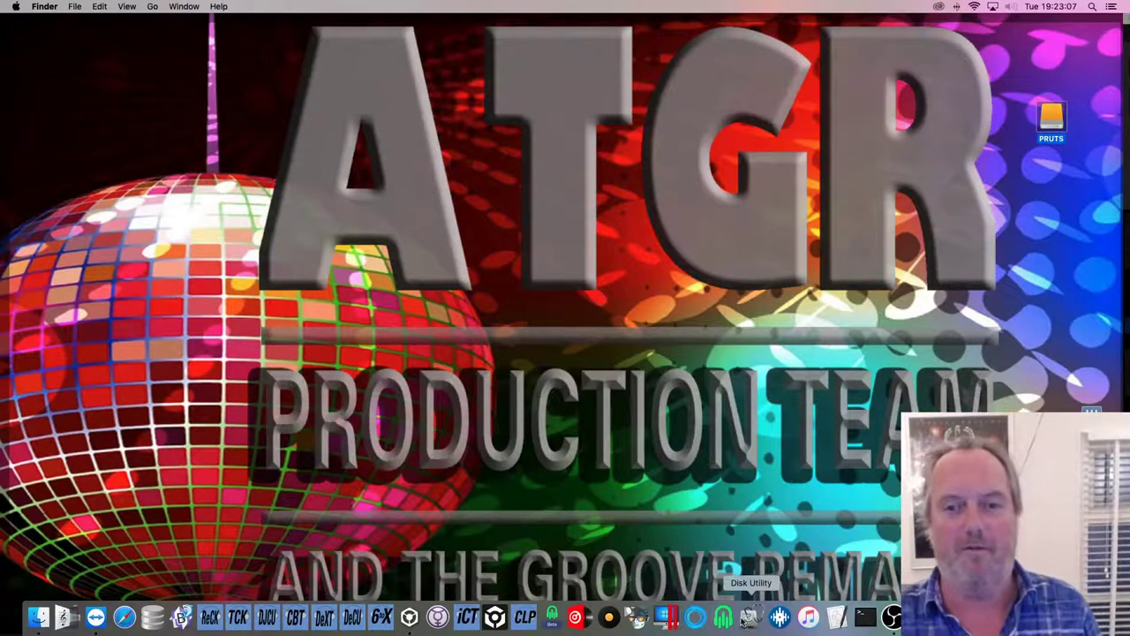
left_click(751, 615)
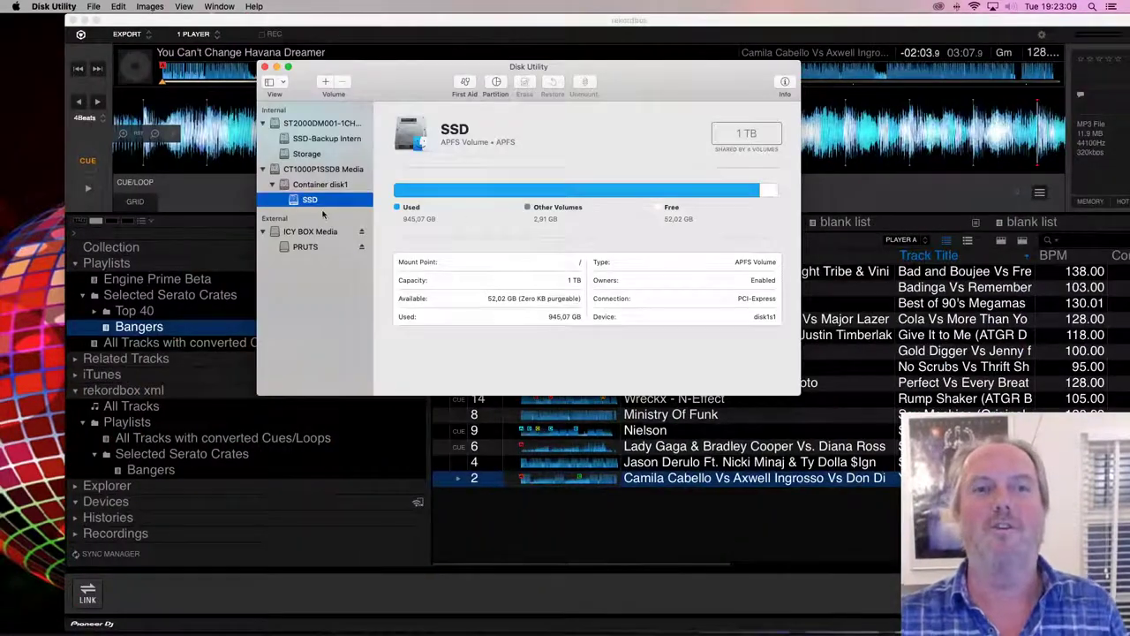
left_click(309, 232)
left_click(524, 84)
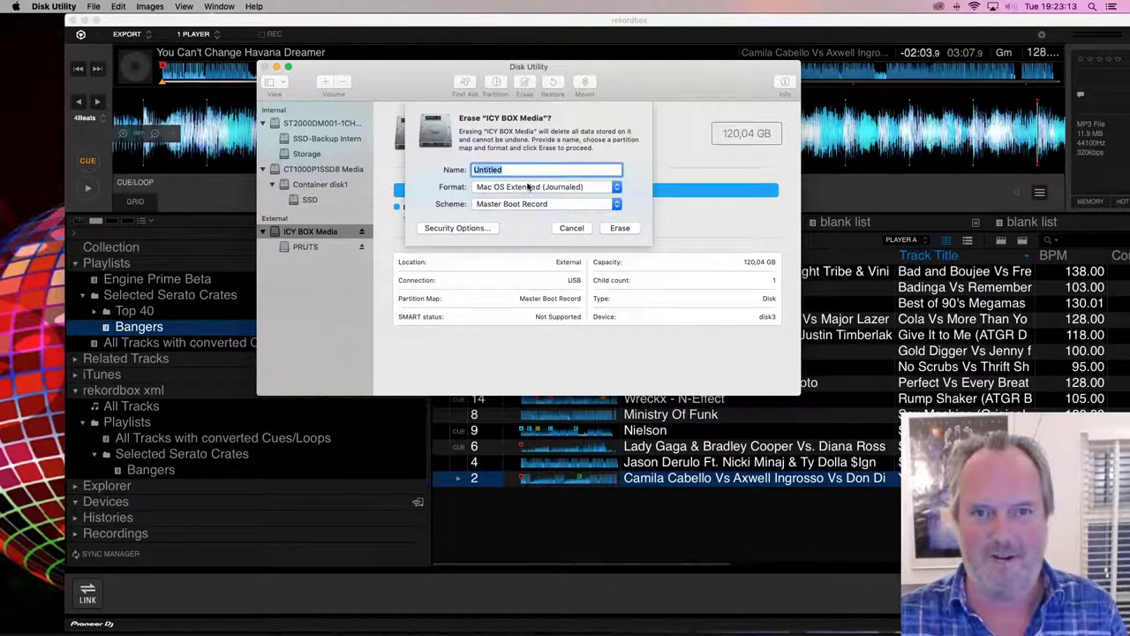
left_click(528, 186)
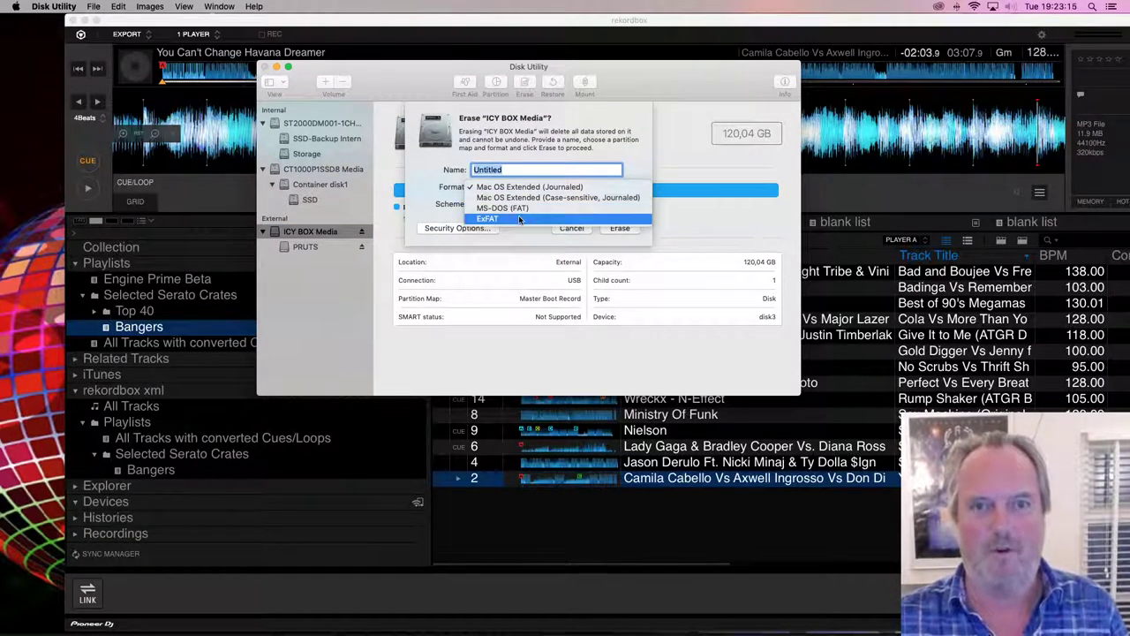
left_click(521, 217)
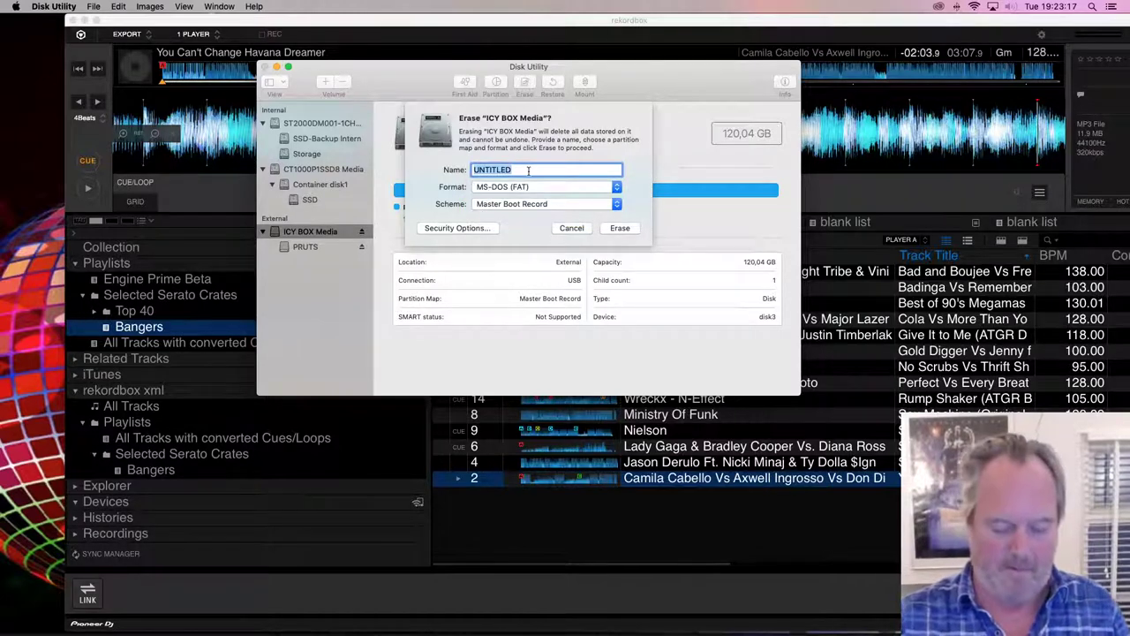
type("PRUL")
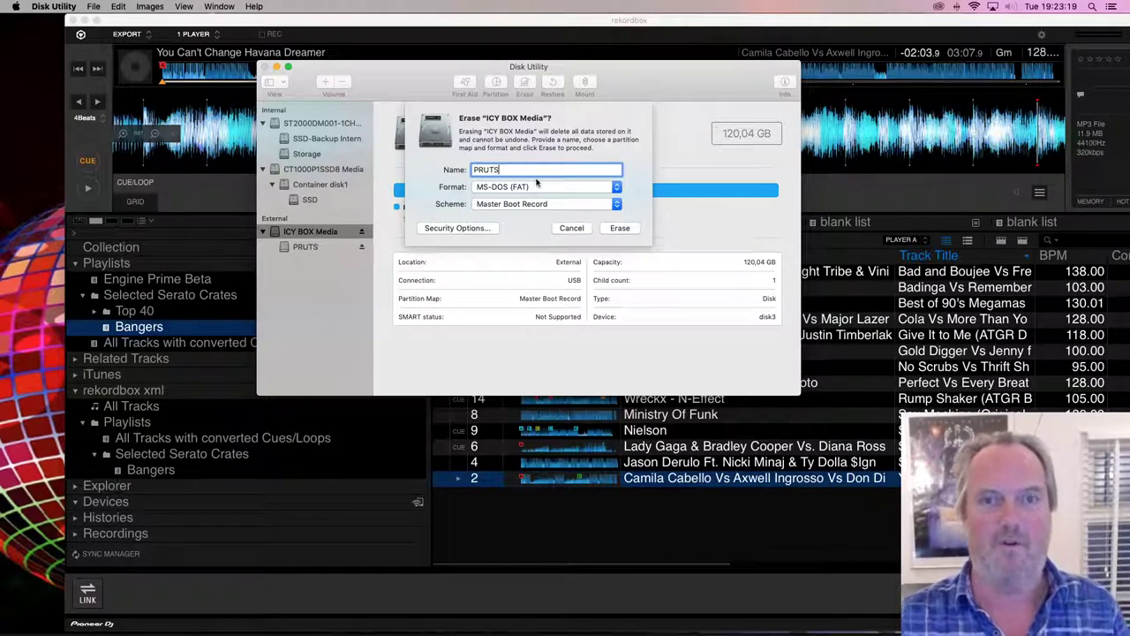
type("S")
left_click(622, 229)
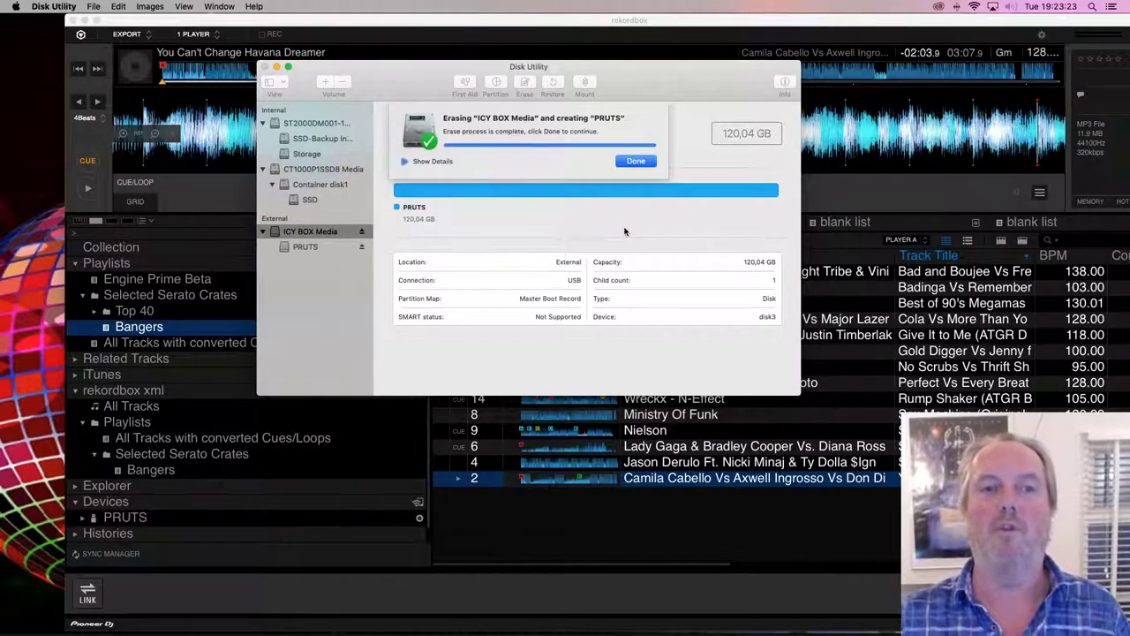
left_click(636, 161)
key("super+q")
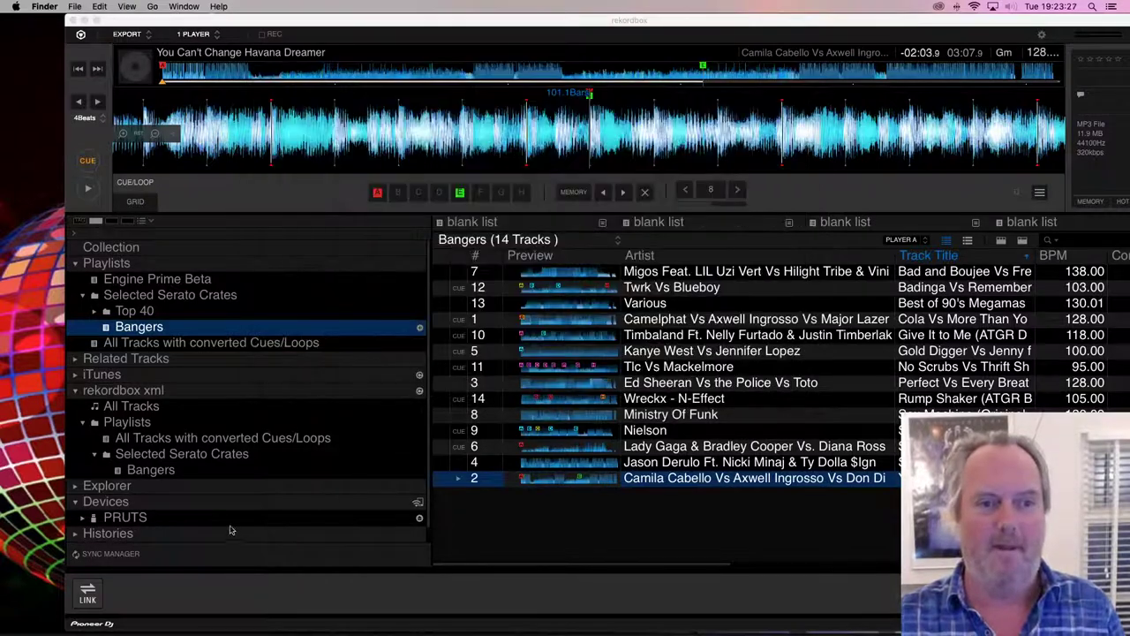
Step: Select the PRUTS device in rekordbox to view its general settings
left_click(127, 519)
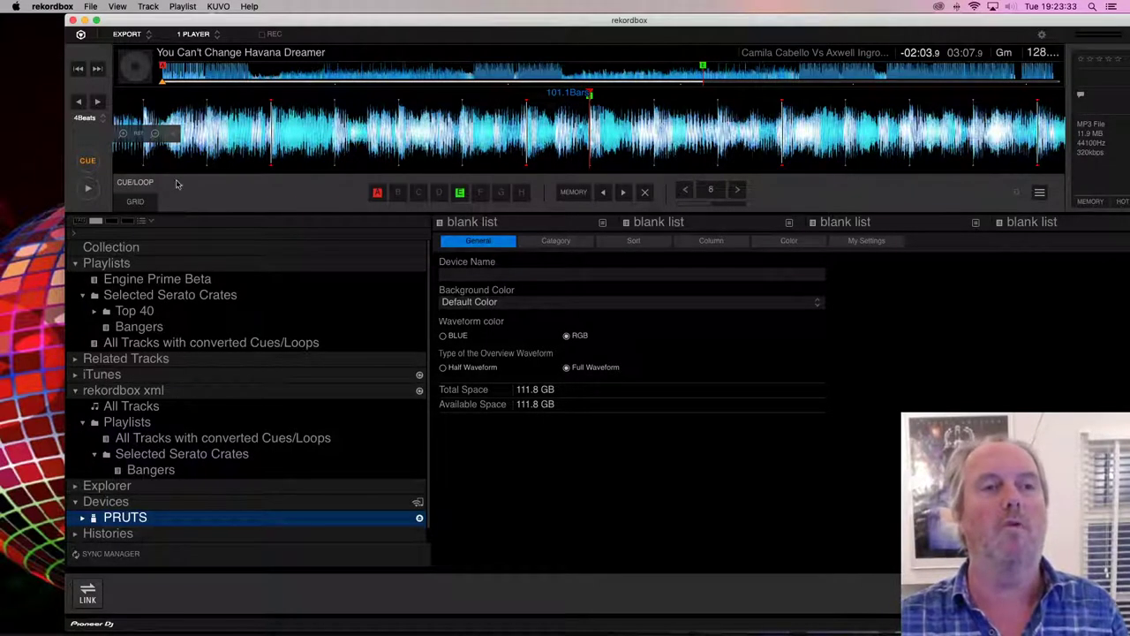
left_click(52, 6)
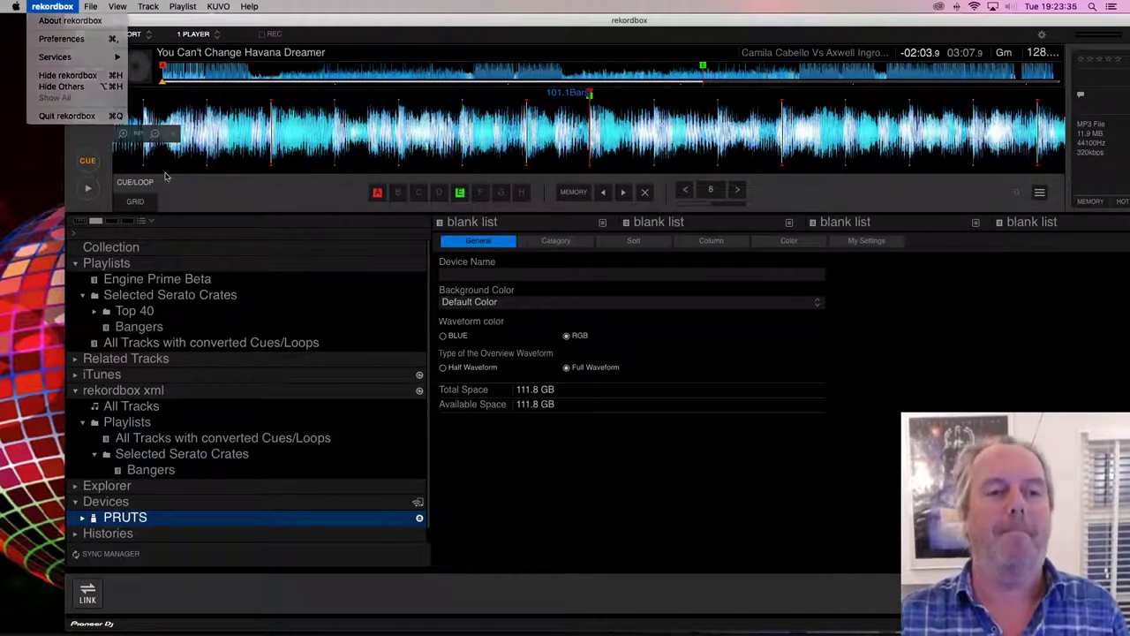
left_click(289, 529)
Step: Synchronize the Bangers playlist from Selected Serato Crates to PRUTS with the Sync Manager, and expand the device's contents
left_click(178, 554)
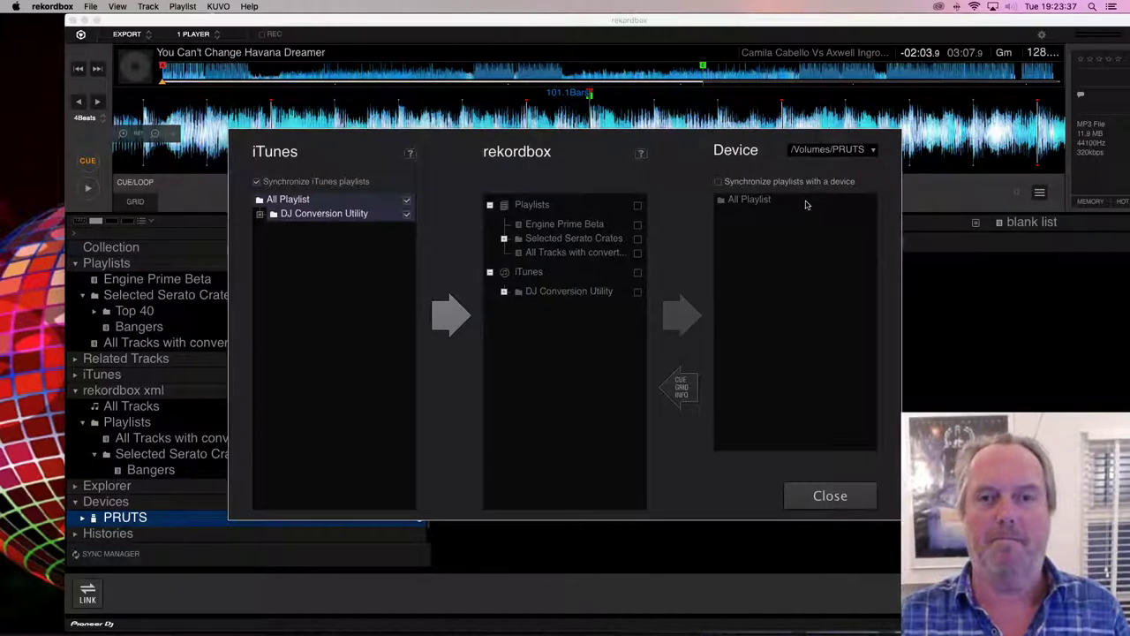
left_click(504, 239)
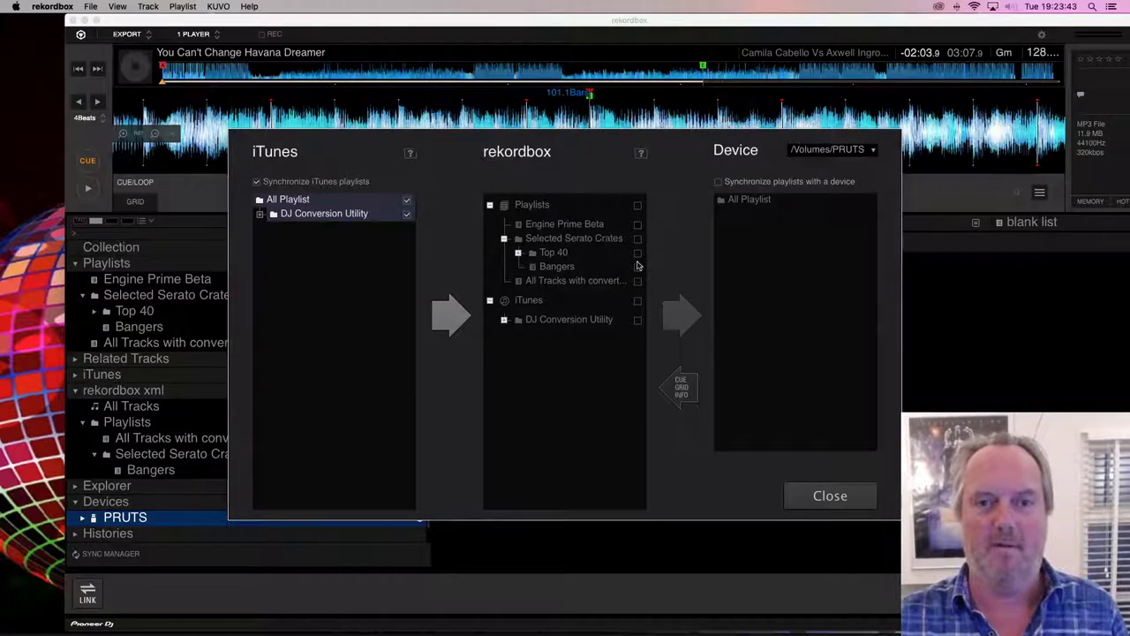
left_click(720, 182)
left_click(639, 268)
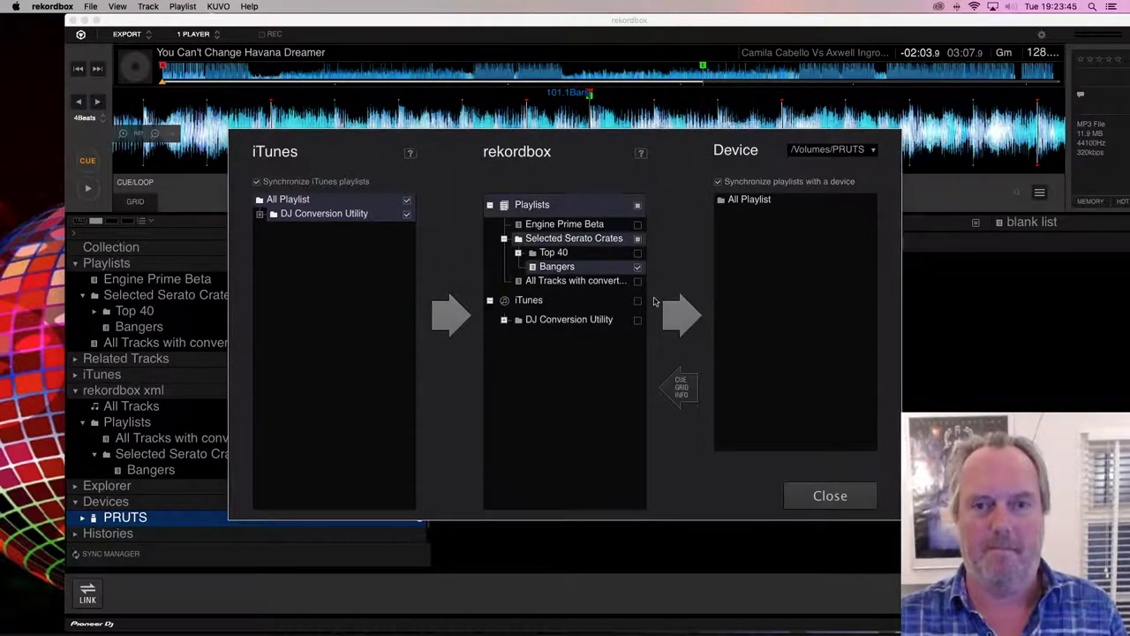
left_click(821, 492)
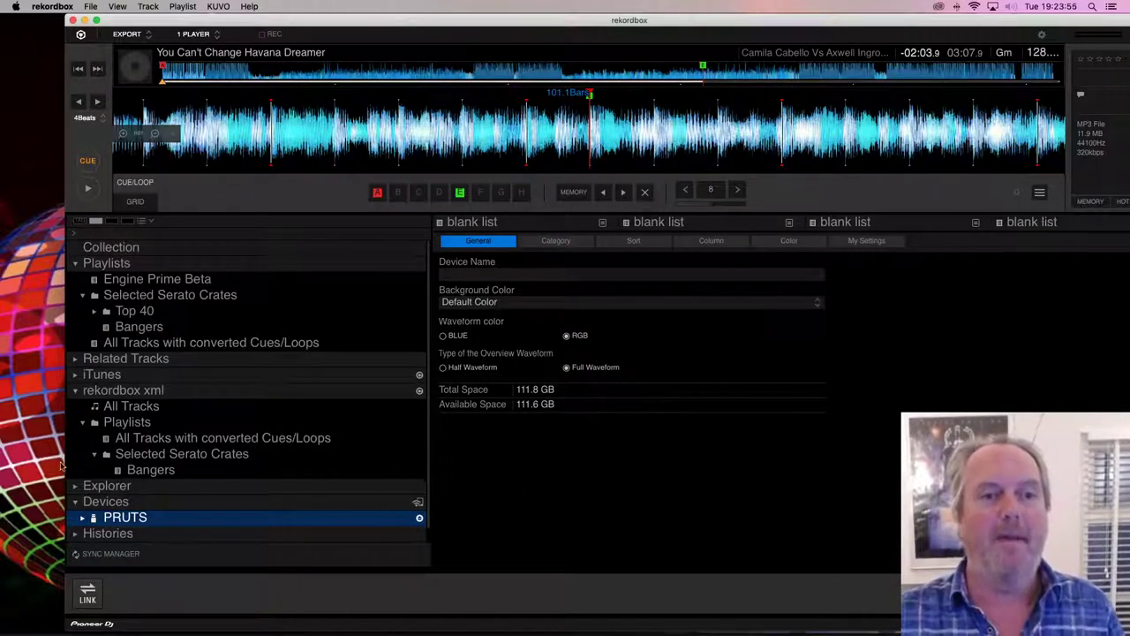
left_click(82, 518)
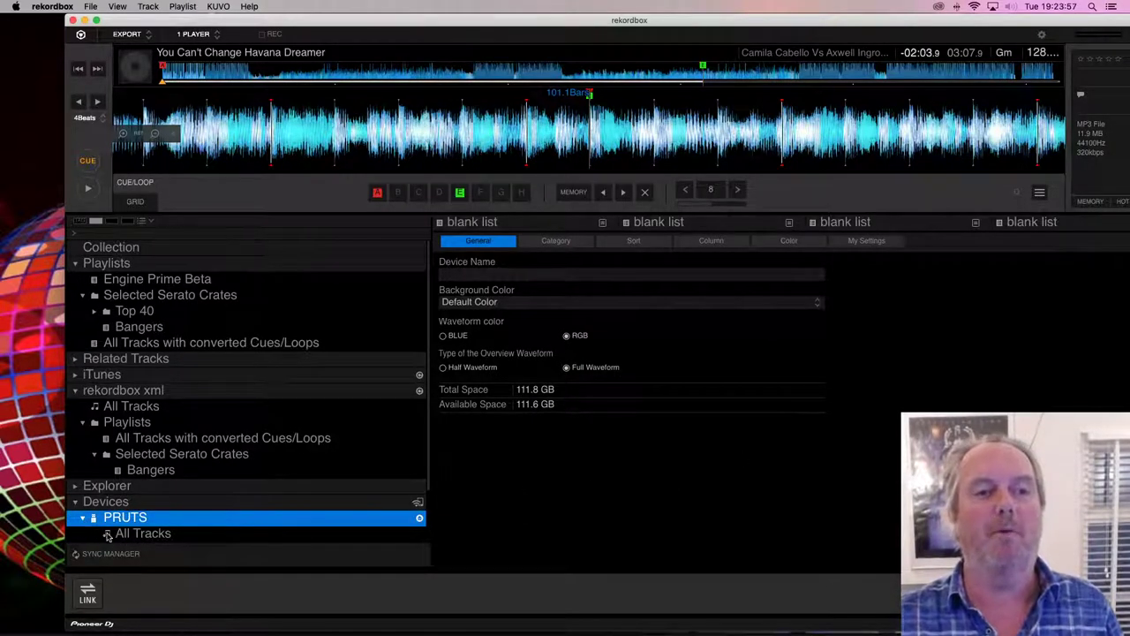
Step: Browse the PRUTS device's tracks and its Bangers playlist, and load You Can't Change Havana Dreamer into the player
left_click(133, 533)
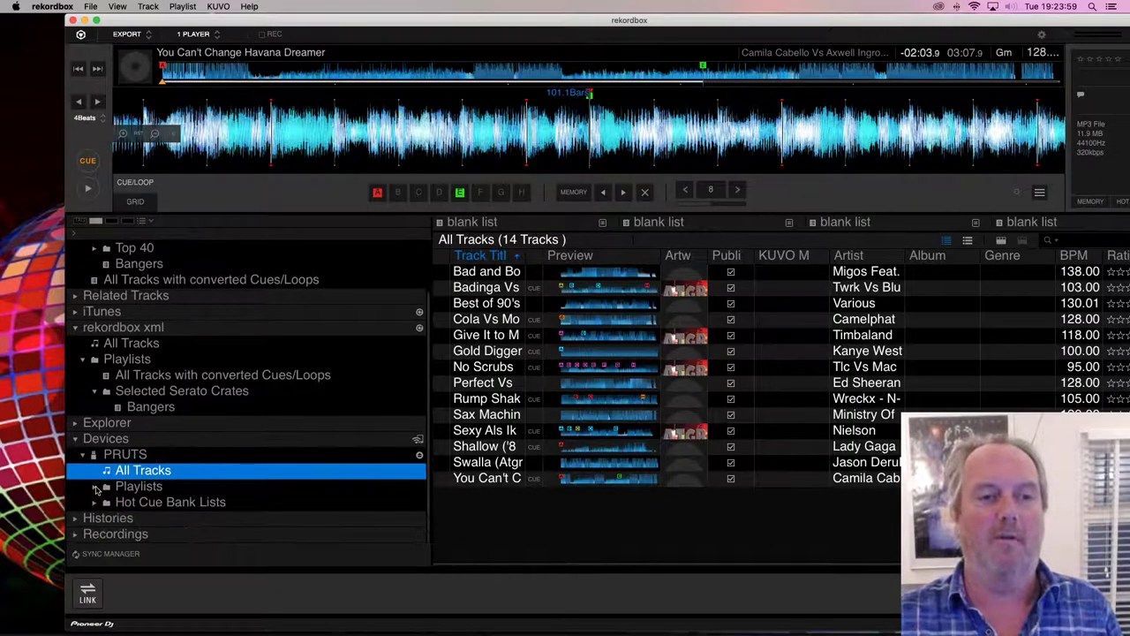
left_click(94, 486)
left_click(109, 502)
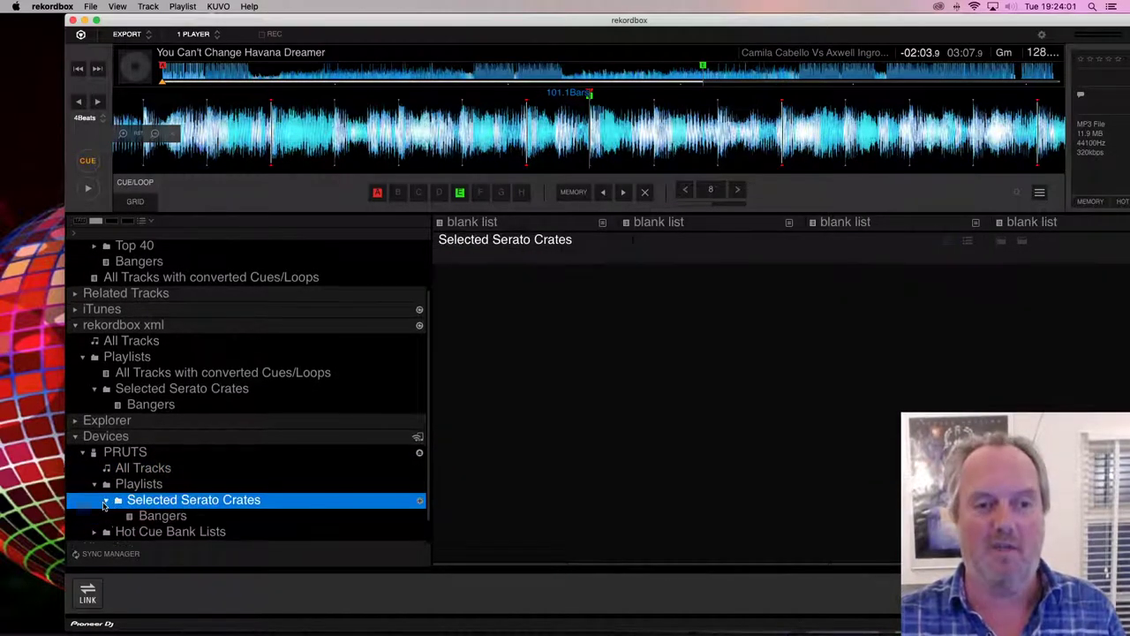
left_click(146, 520)
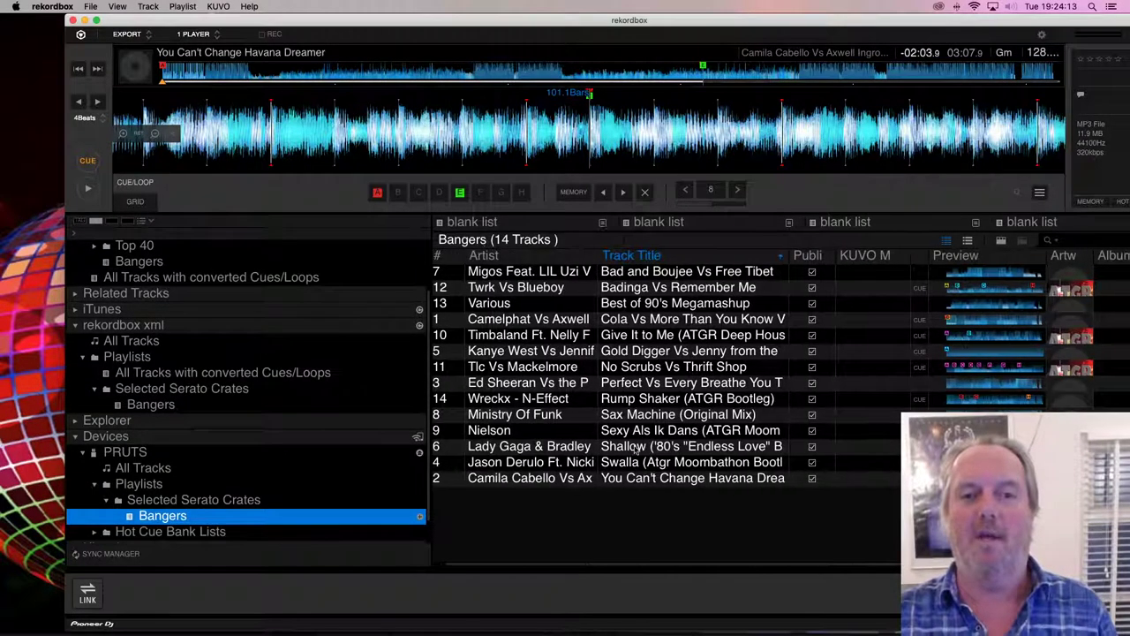
left_click(673, 478)
left_click_drag(673, 481, 557, 115)
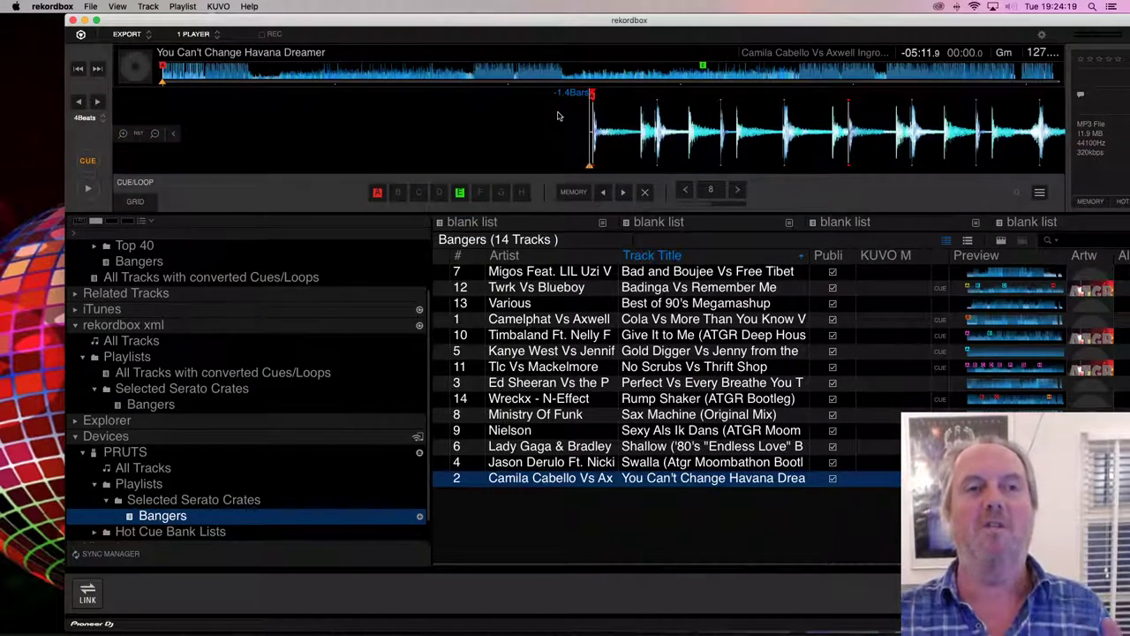
Step: Eject the PRUTS device from rekordbox and quit rekordbox to return to the desktop
left_click(420, 453)
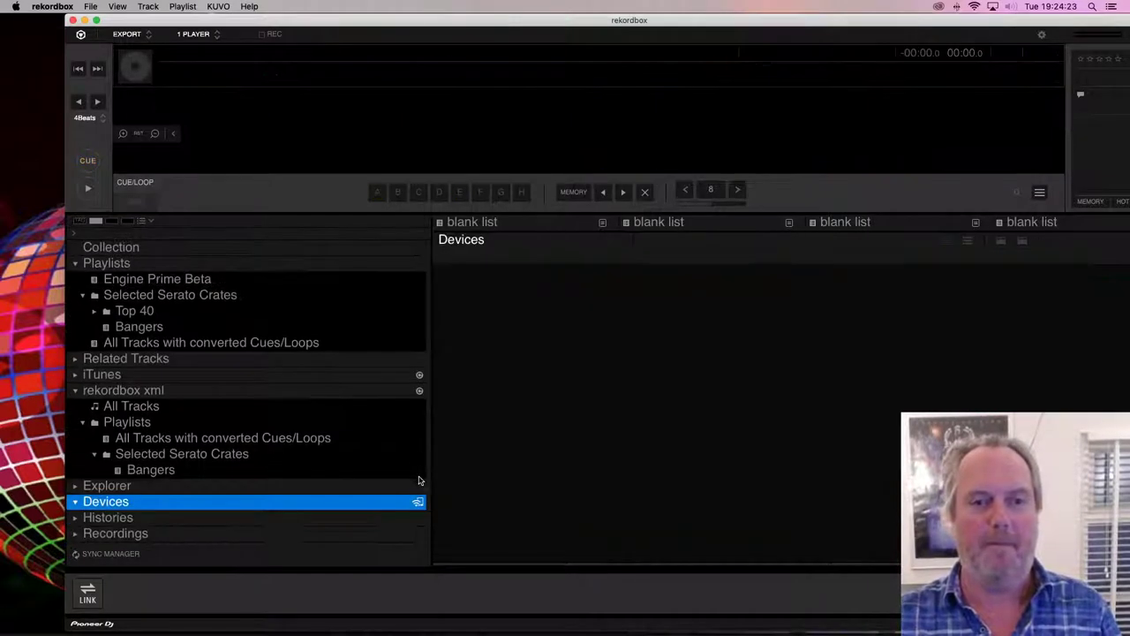
key("super+q")
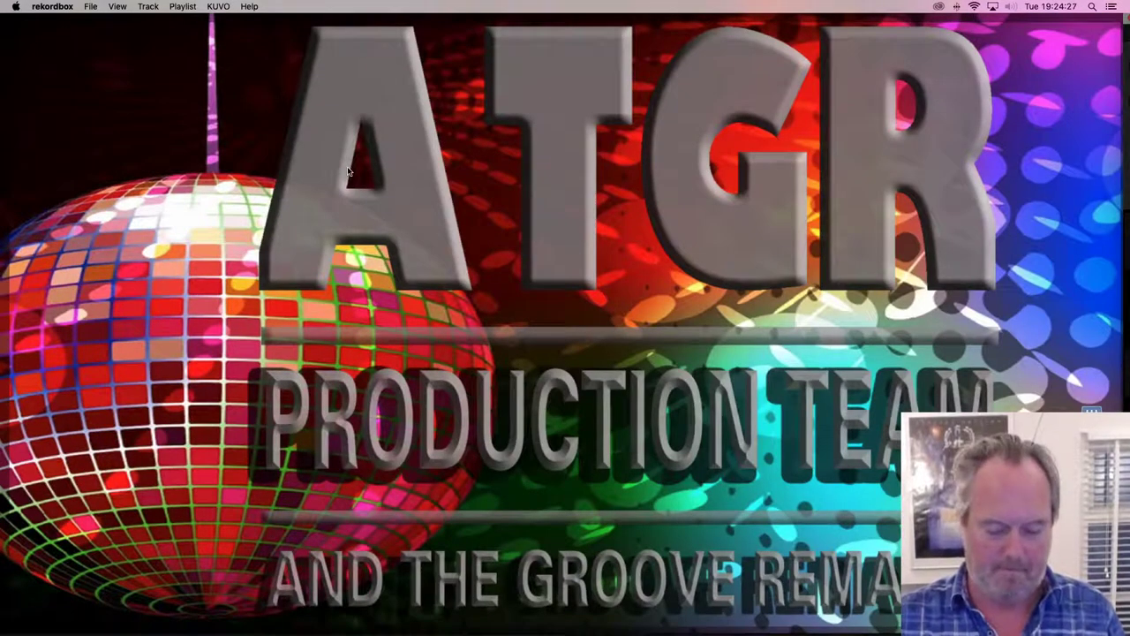
key("F11")
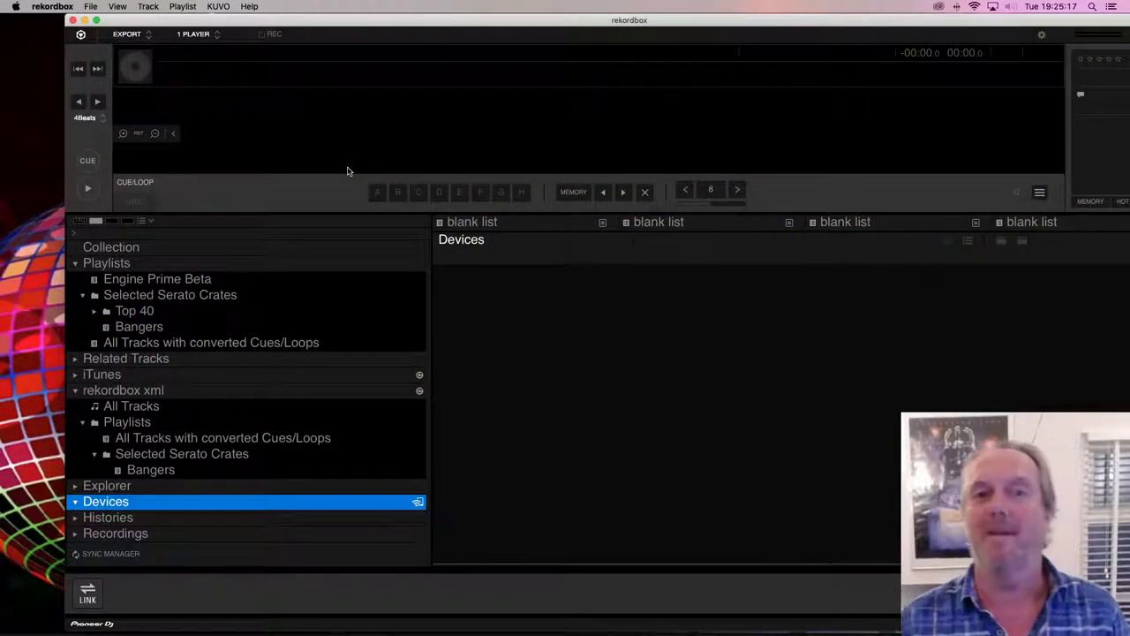
left_click(680, 355)
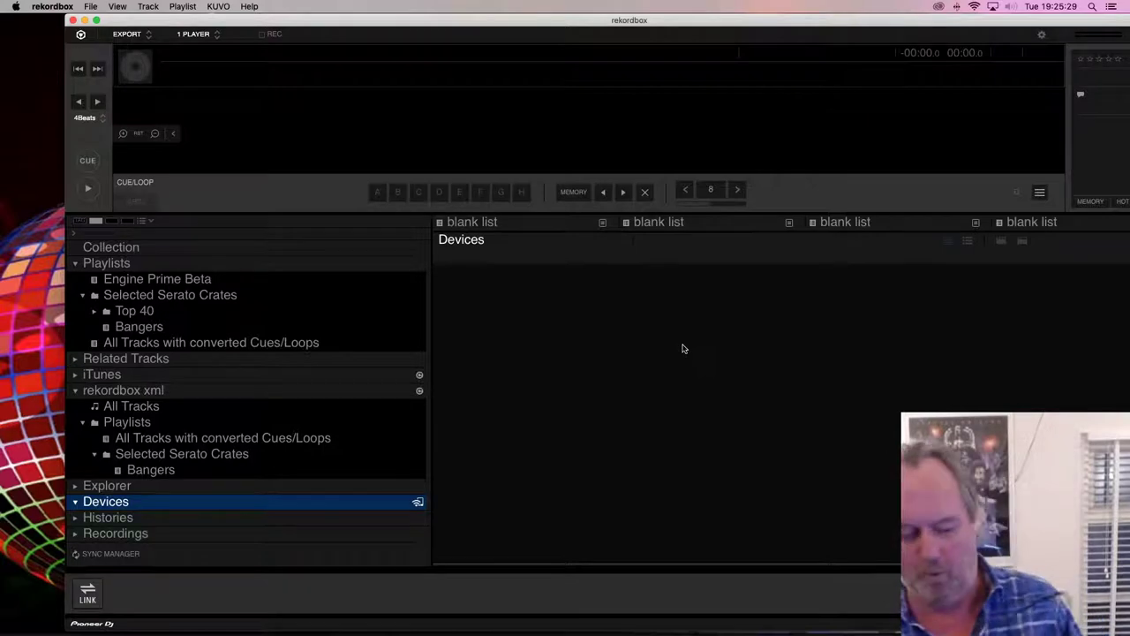
key("super+h")
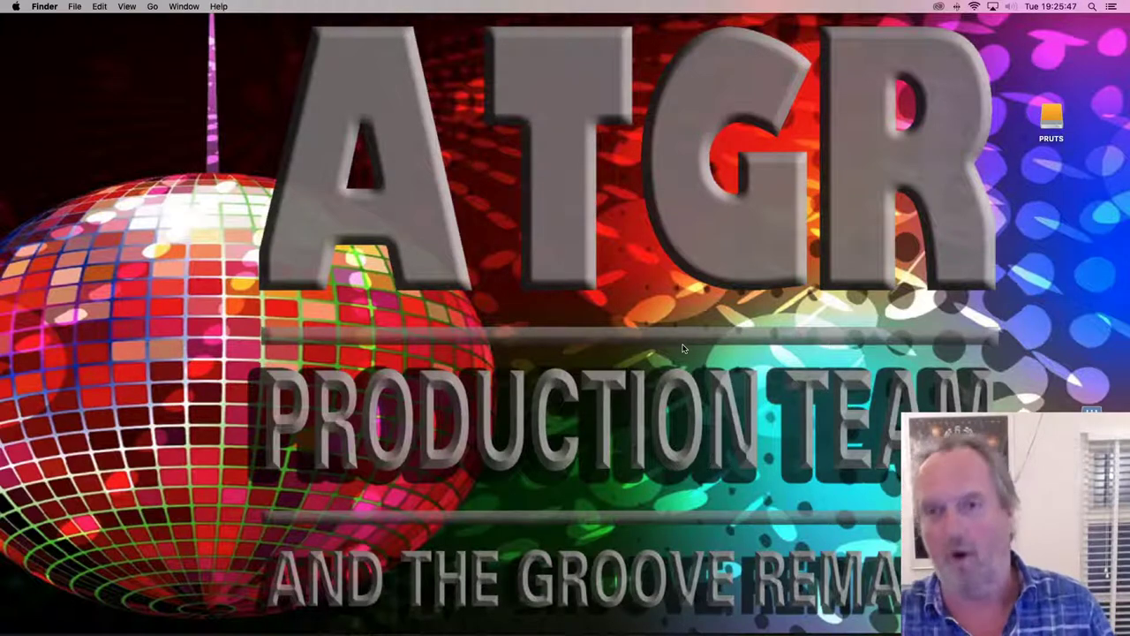
Step: Open the PIONEER/rekordbox folder on the PRUTS drive, select playlists3.sync, and widen the Finder window
double_click(1054, 118)
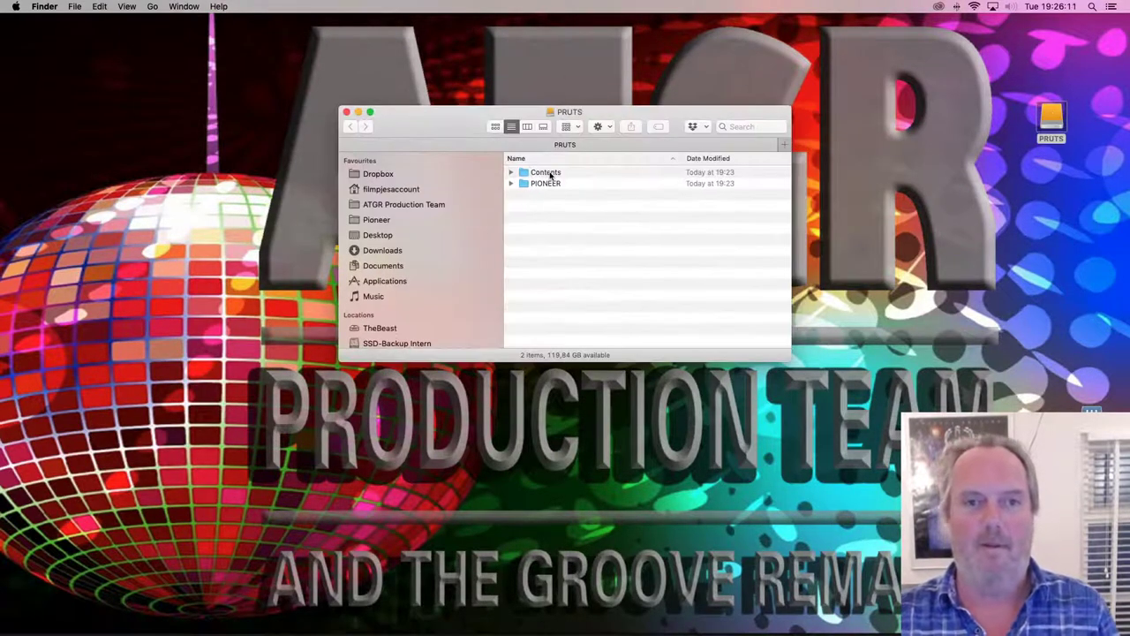
left_click(555, 182)
key("Right")
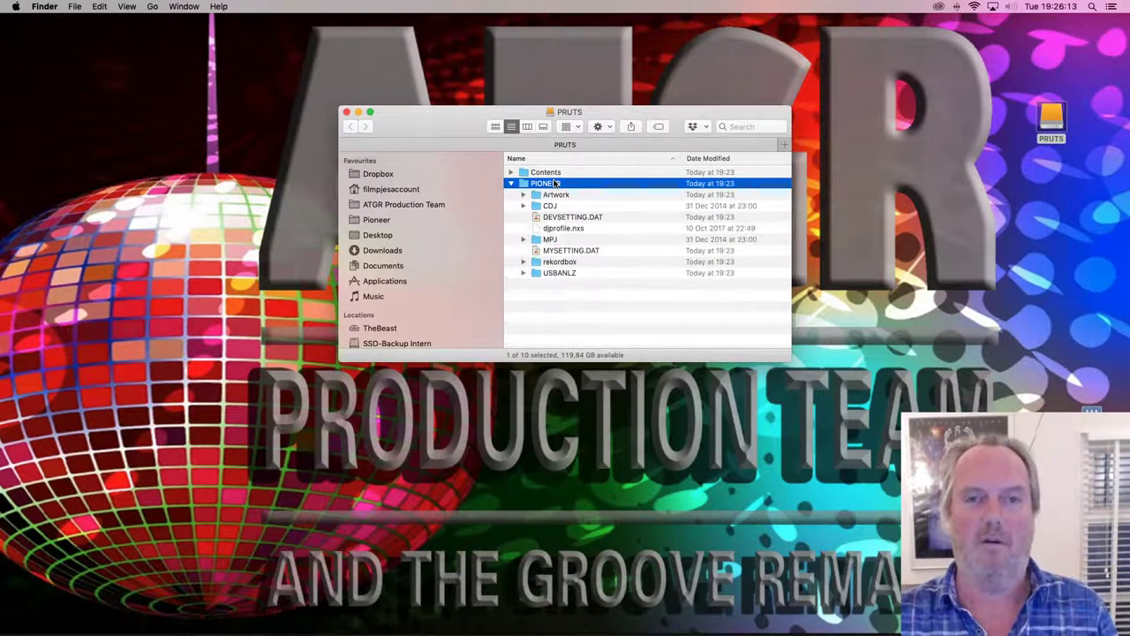
double_click(559, 262)
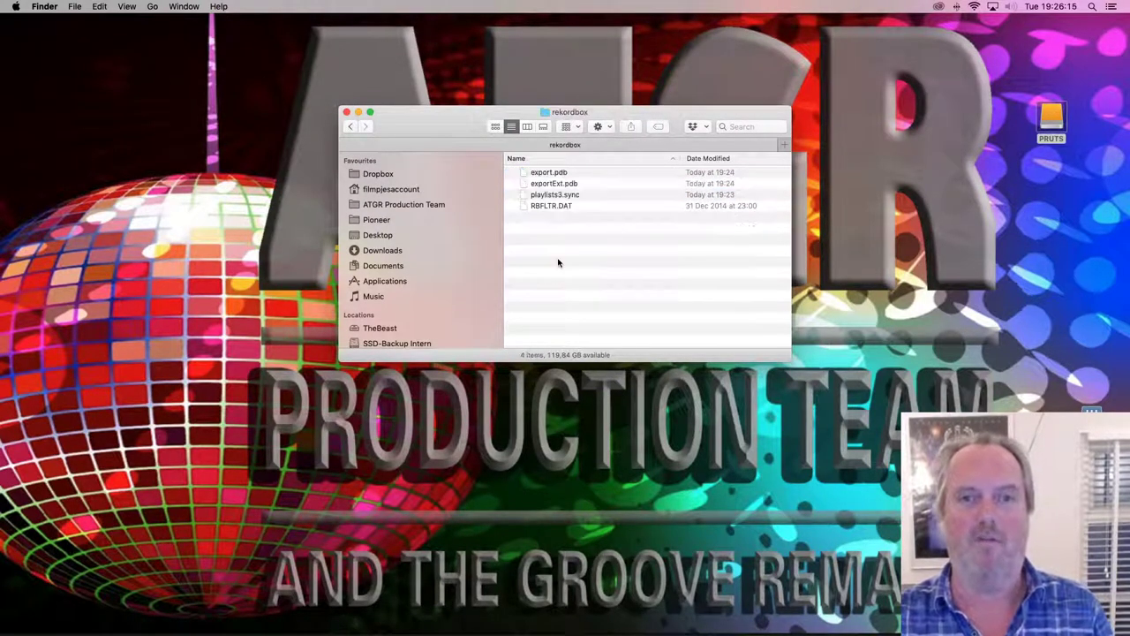
left_click(566, 195)
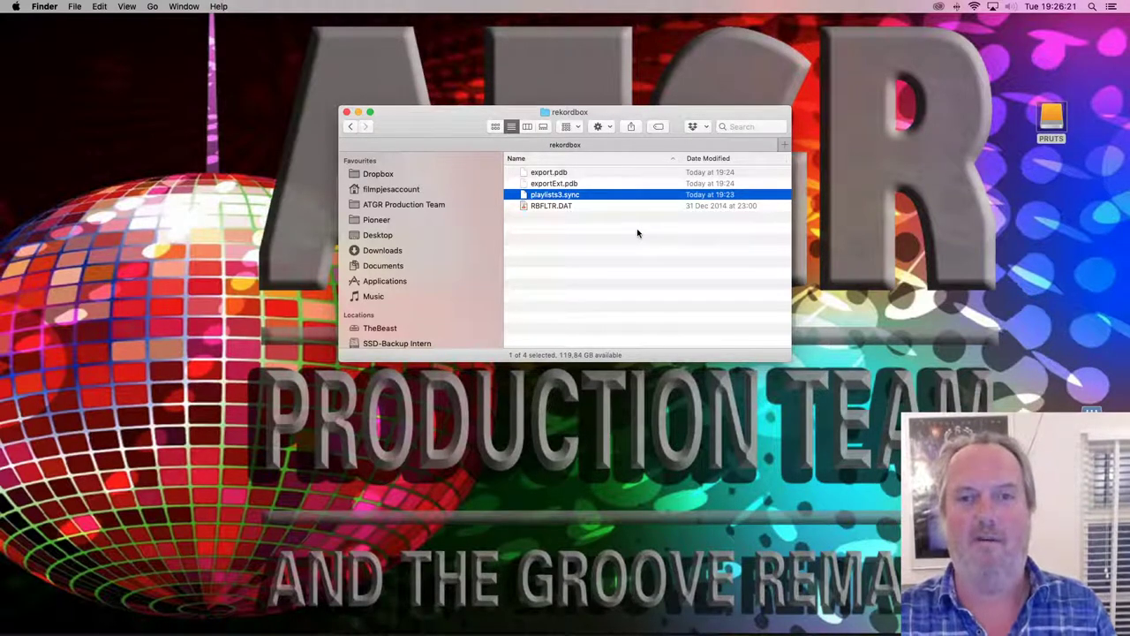
left_click_drag(792, 361, 976, 389)
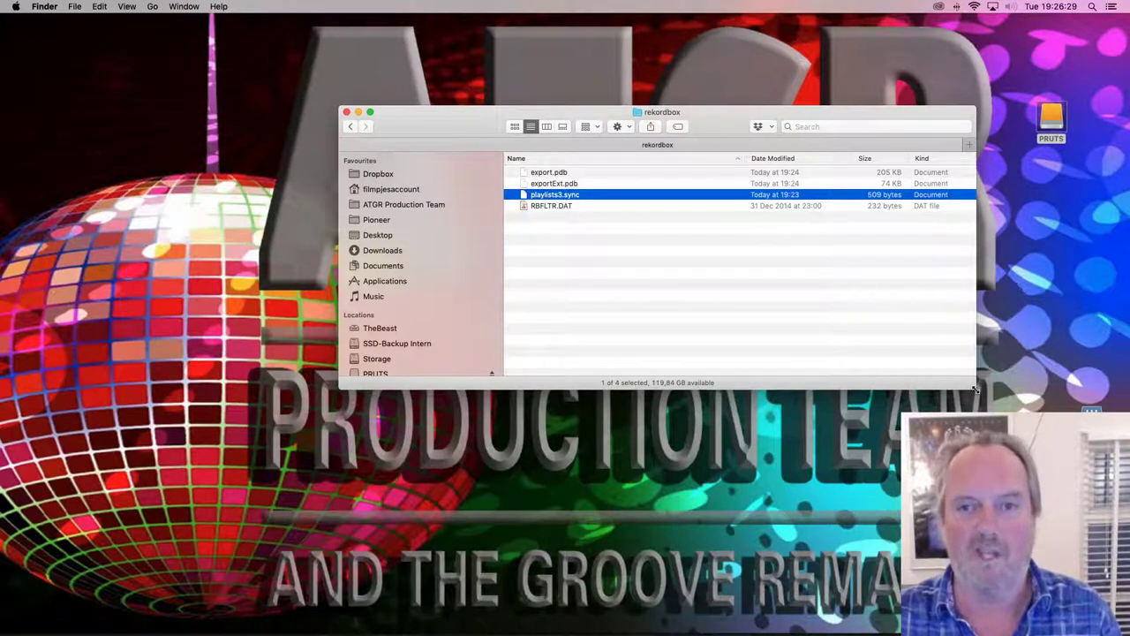
Step: Rename playlists3.sync on the PRUTS drive as 1playlists3.sync
key("Return")
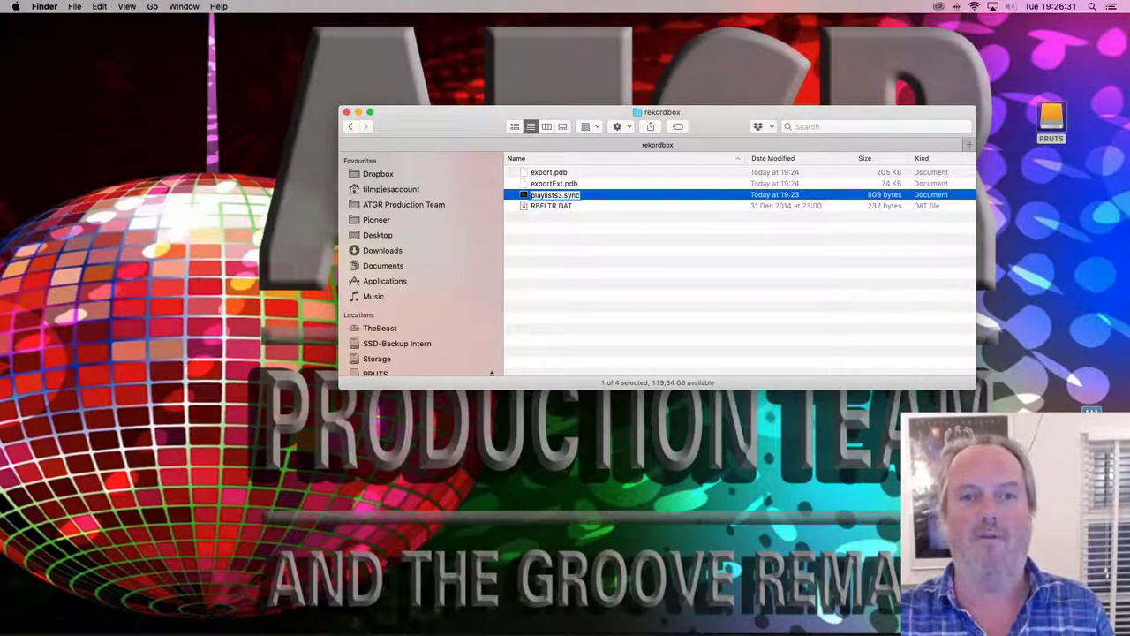
left_click(530, 194)
type("1")
key("Return")
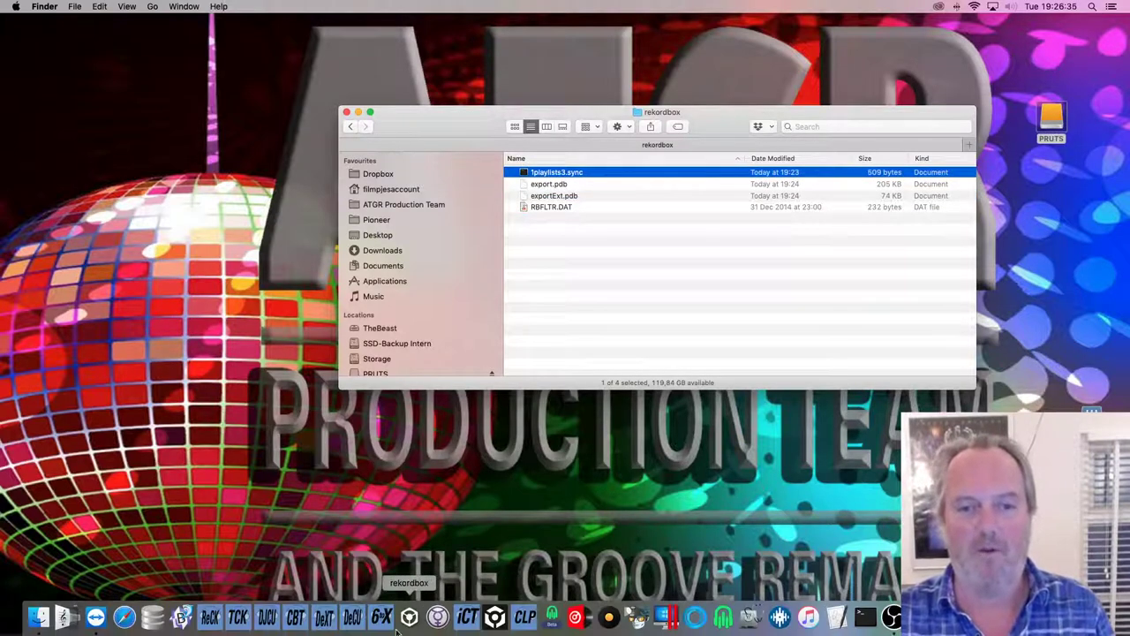
Step: Relaunch rekordbox without updating it, inspect the PRUTS synchronization settings in the Sync Manager, and leave rekordbox
left_click(409, 616)
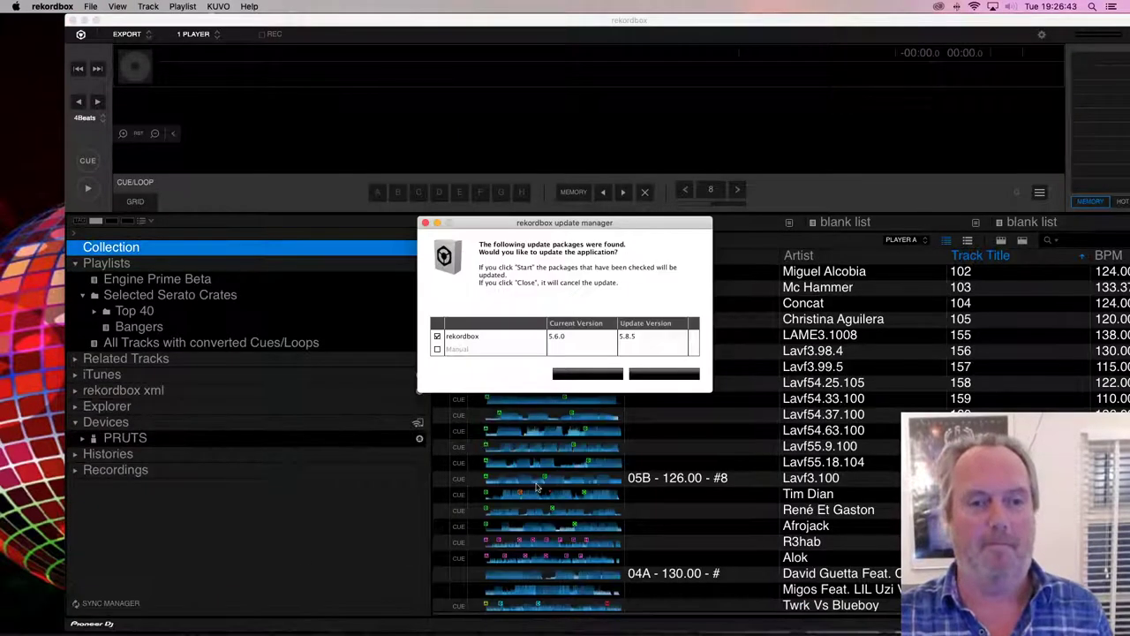
left_click(664, 375)
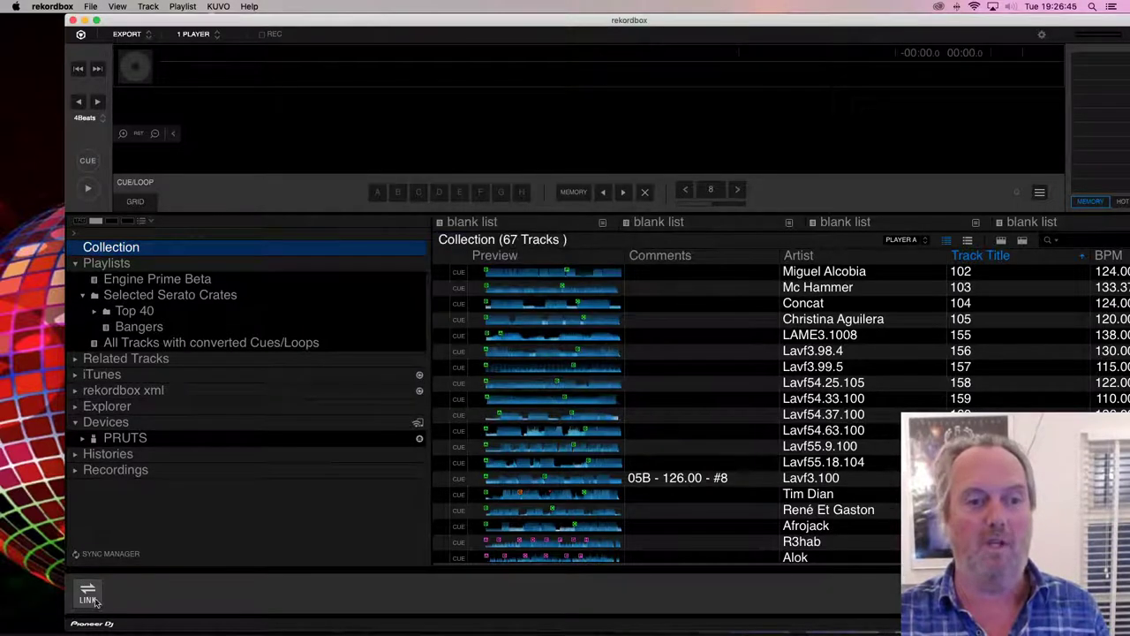
left_click(104, 553)
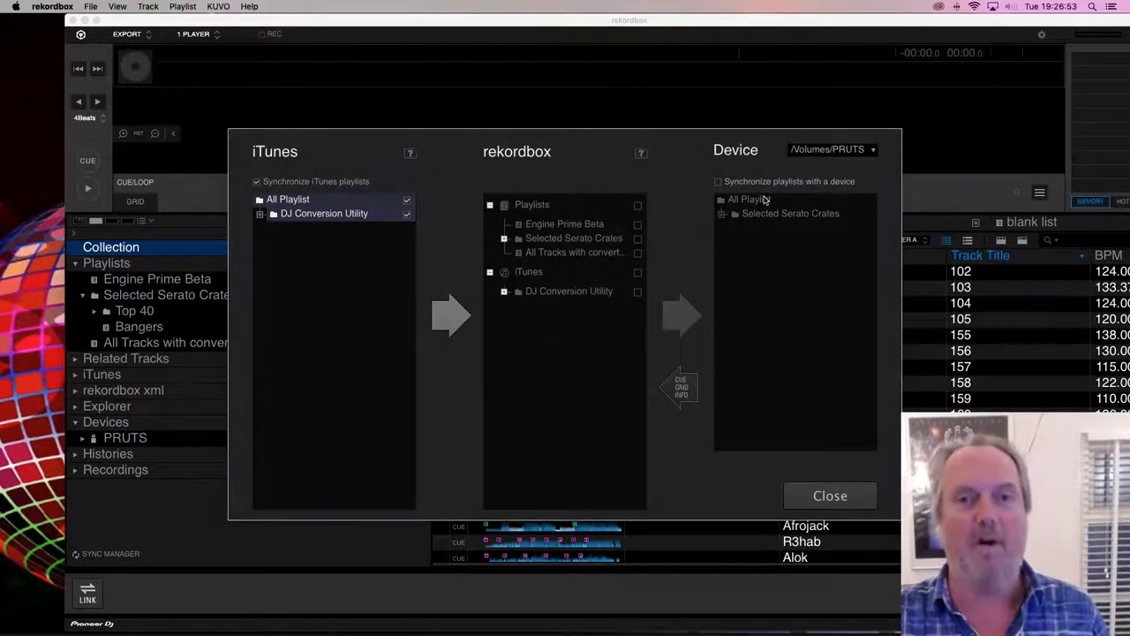
left_click(845, 497)
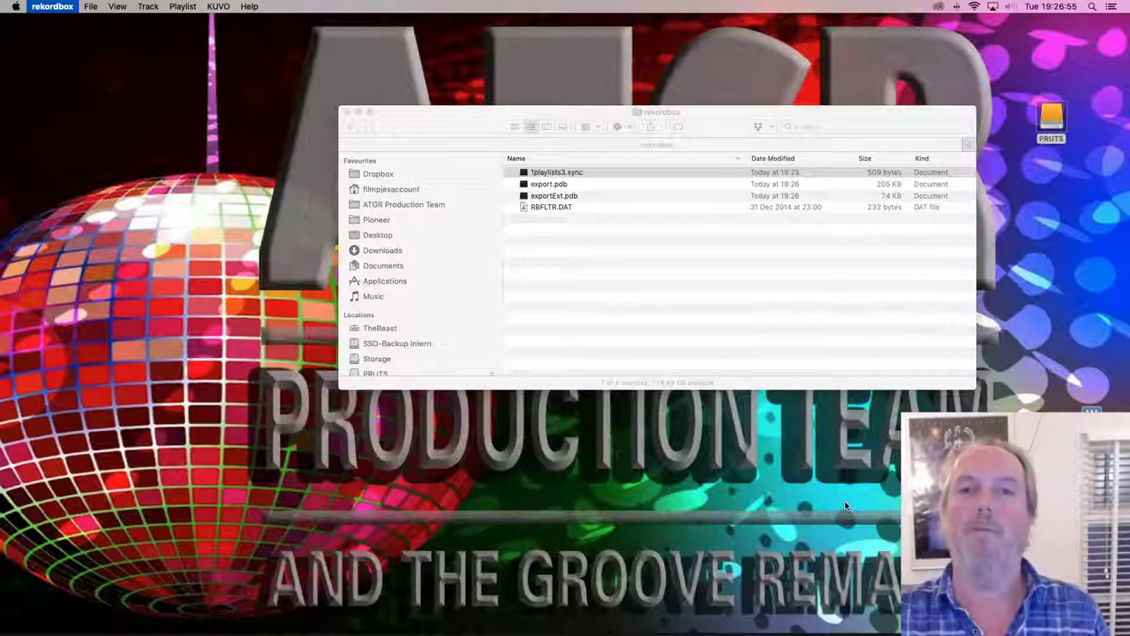
Step: Restore the renamed sync file's name to playlists3.sync in the drive's rekordbox folder
left_click(634, 260)
key("Return")
key("Left")
key("Delete")
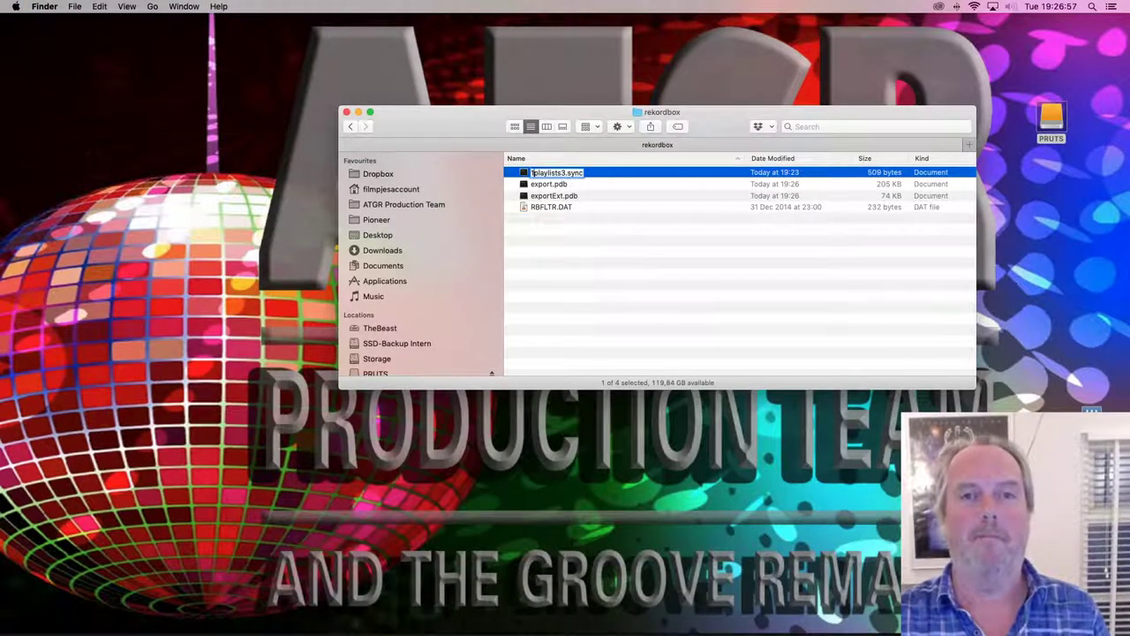
key("Return")
Step: Launch rekordbox again, check the playlist selection for PRUTS in the Sync Manager, and switch back to Finder
mouse_move(530, 629)
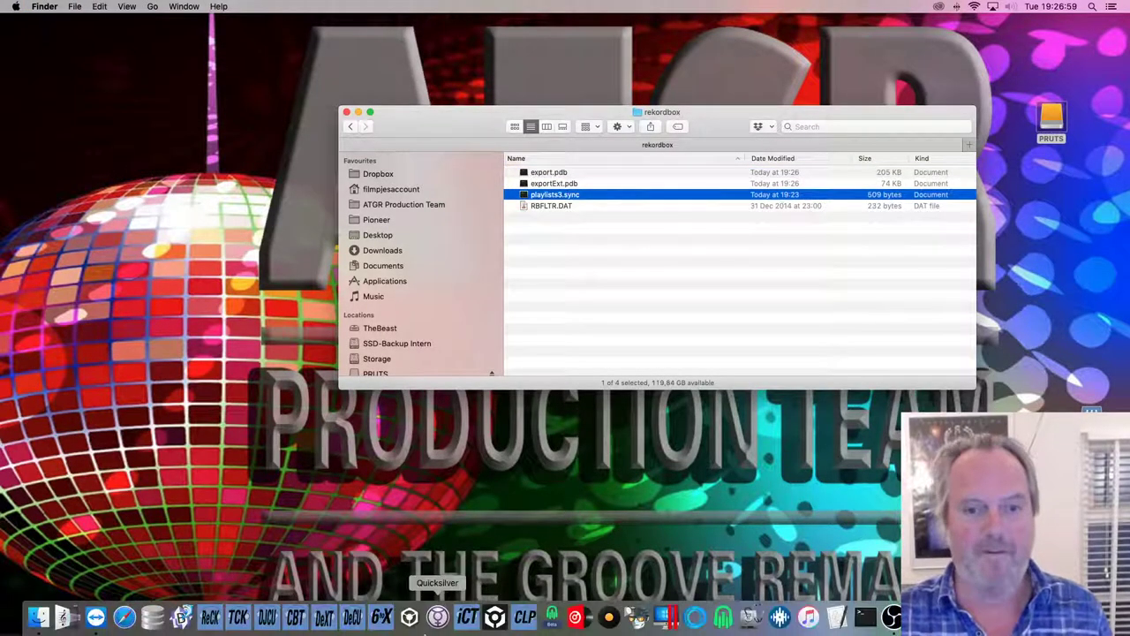
left_click(410, 619)
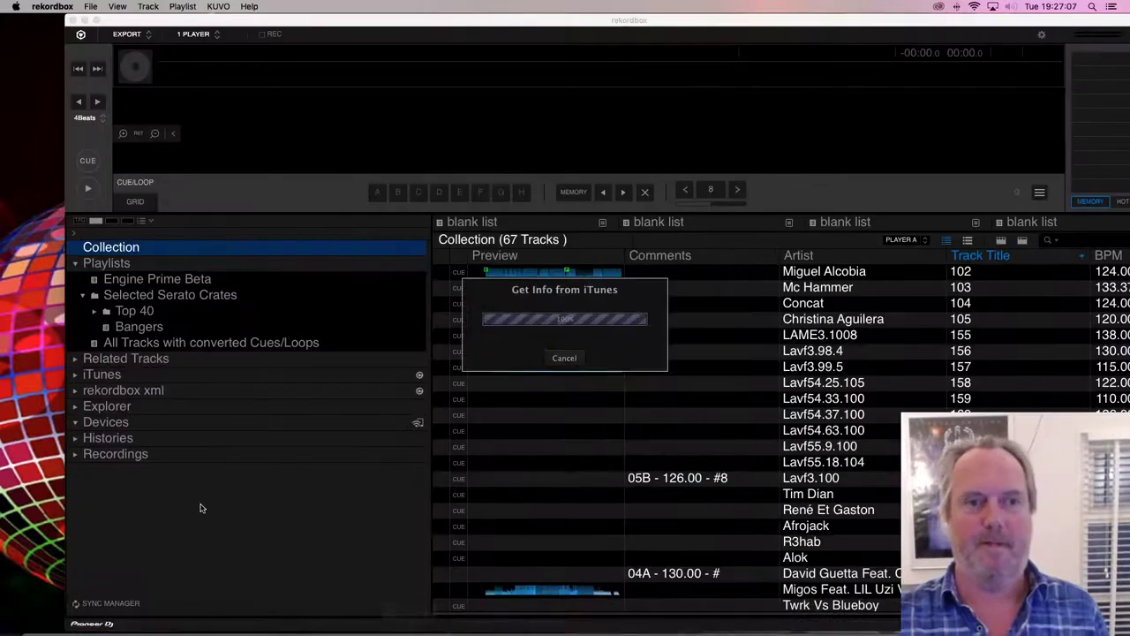
left_click(664, 373)
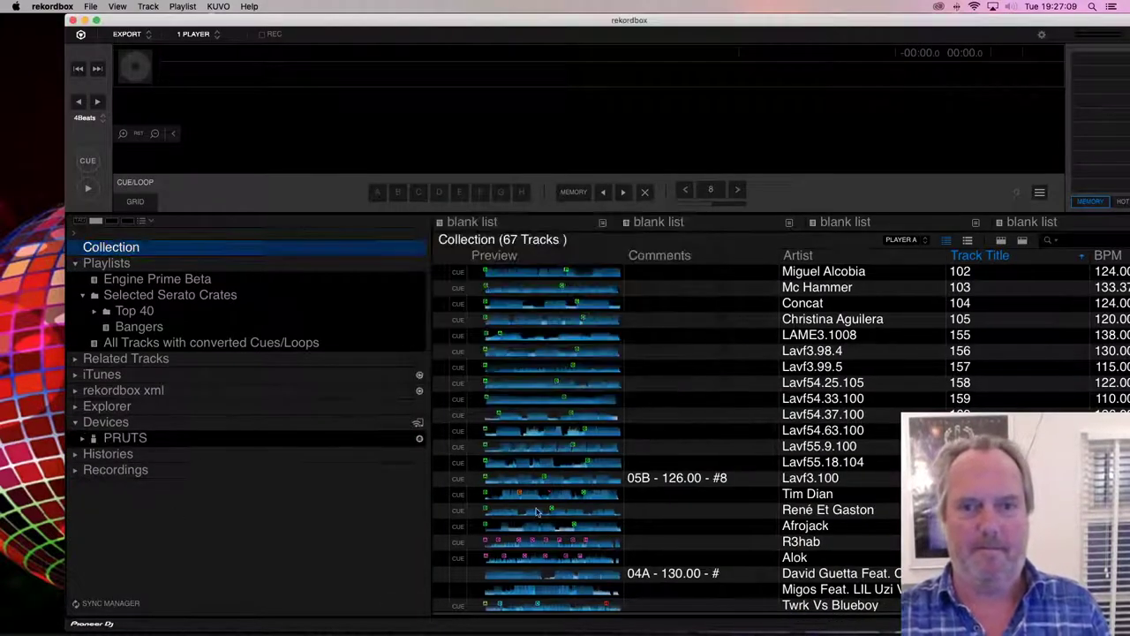
left_click(165, 606)
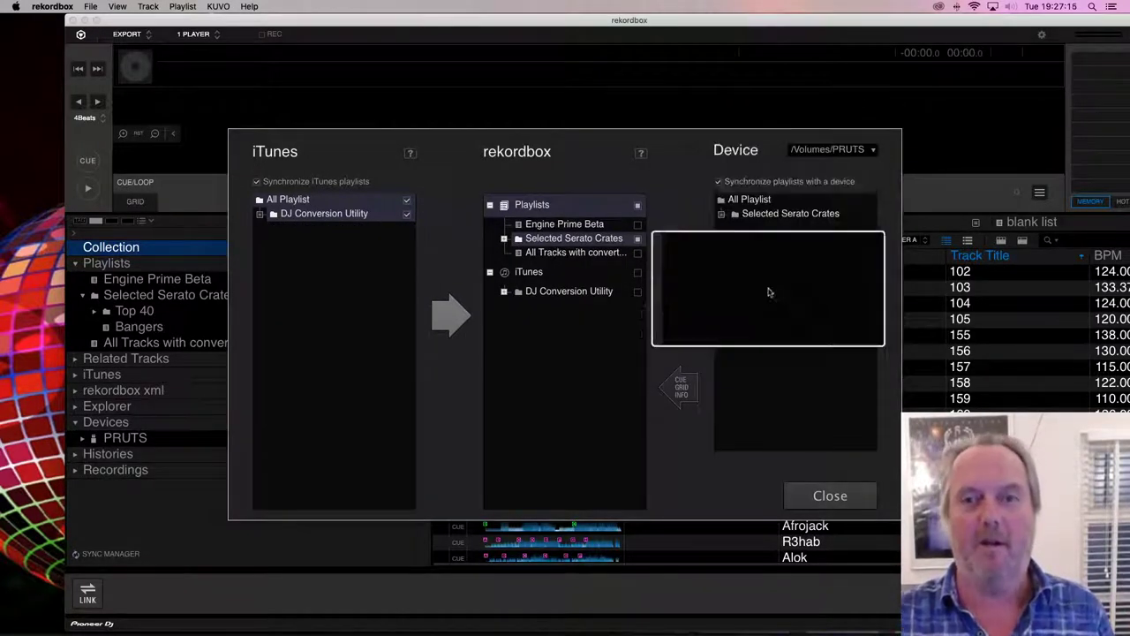
left_click(830, 495)
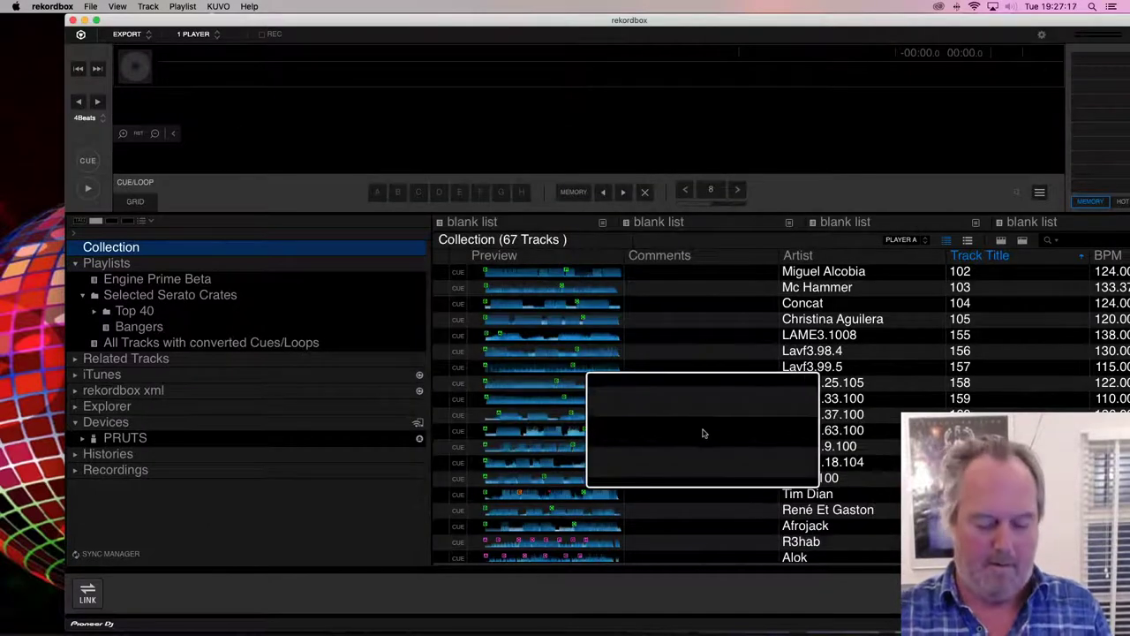
key("ctrl+Right")
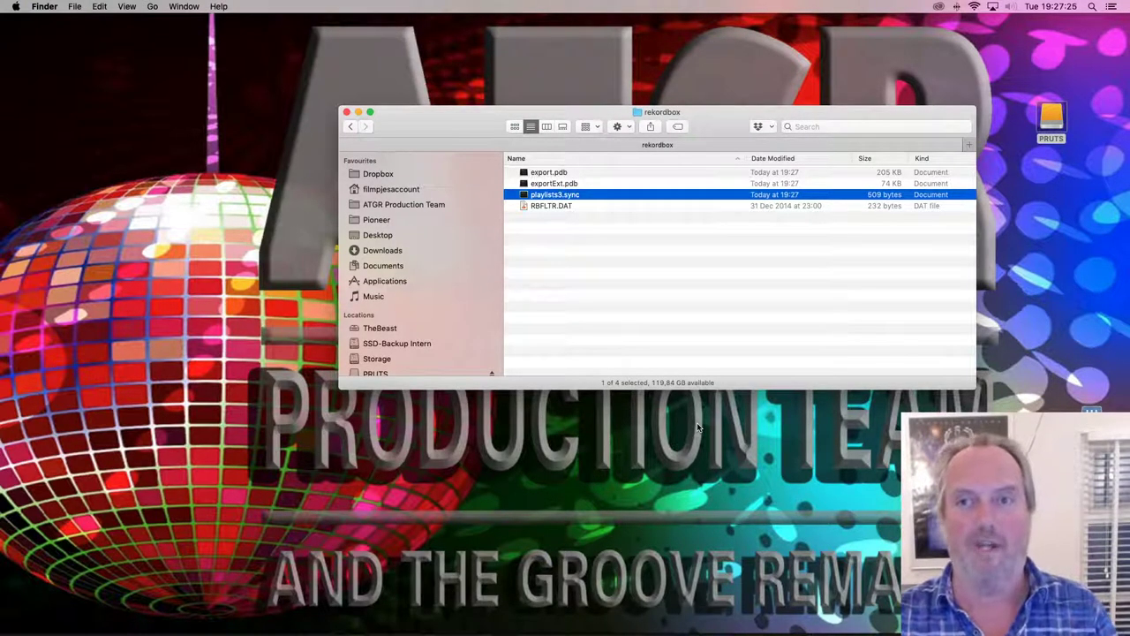
Step: Rename playlists3.sync as 1playlists3.sync again and eject the PRUTS drive from the Mac
key("Return")
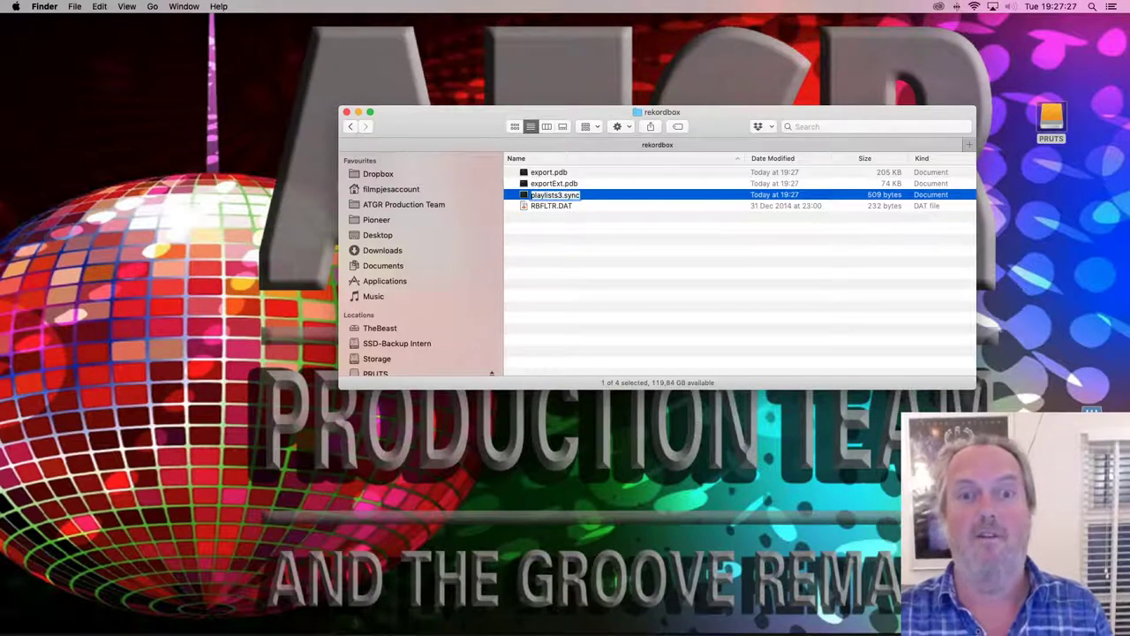
key("Left")
type("1")
key("Return")
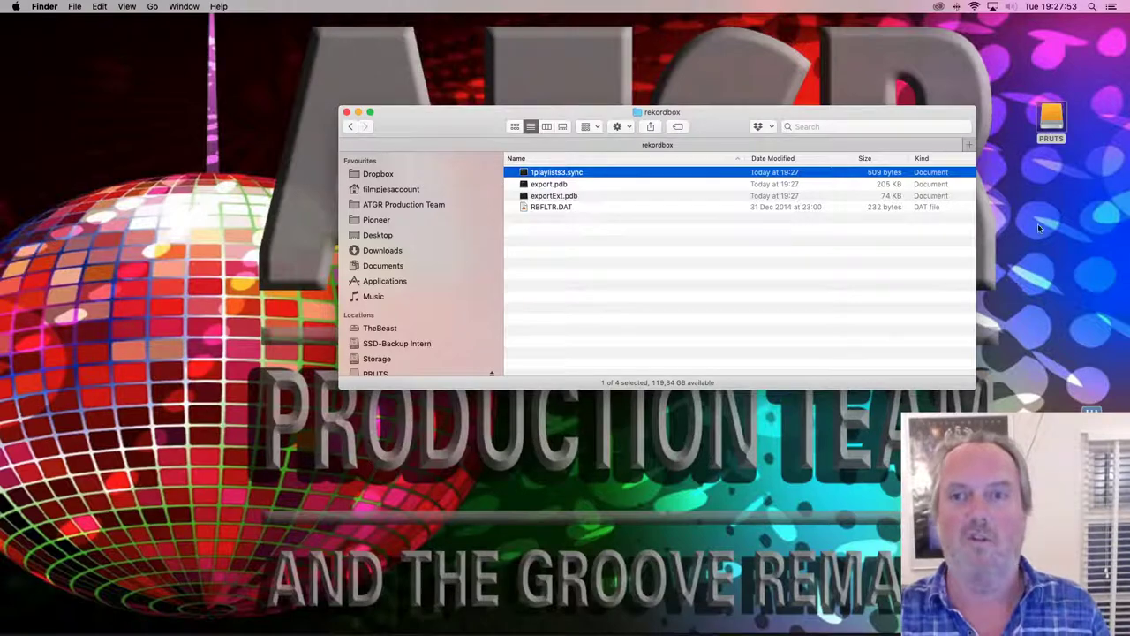
right_click(1056, 106)
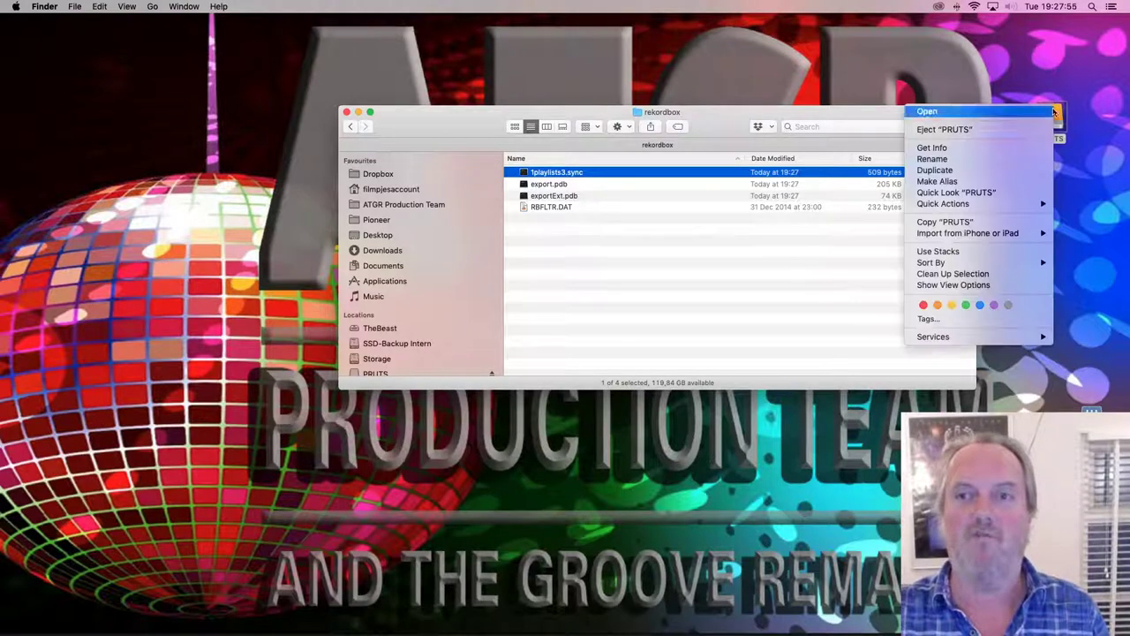
left_click(1016, 130)
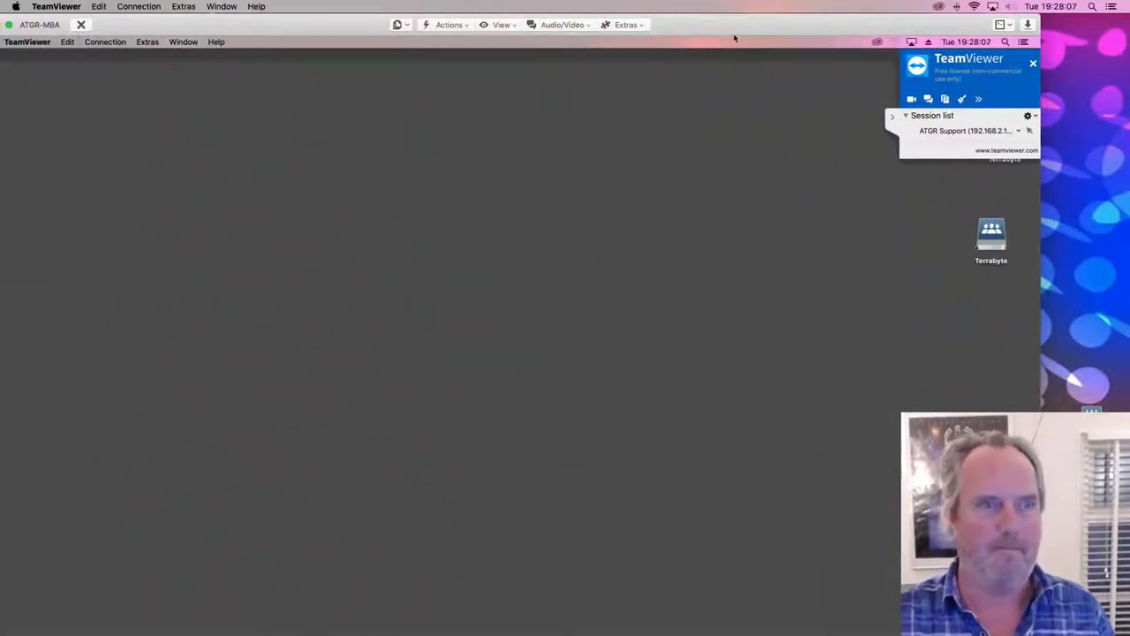
Step: Position the TeamViewer window of ATGR-MBA, locate the PRUTS drive on the remote desktop, and show the session full screen
left_click_drag(742, 24, 786, 16)
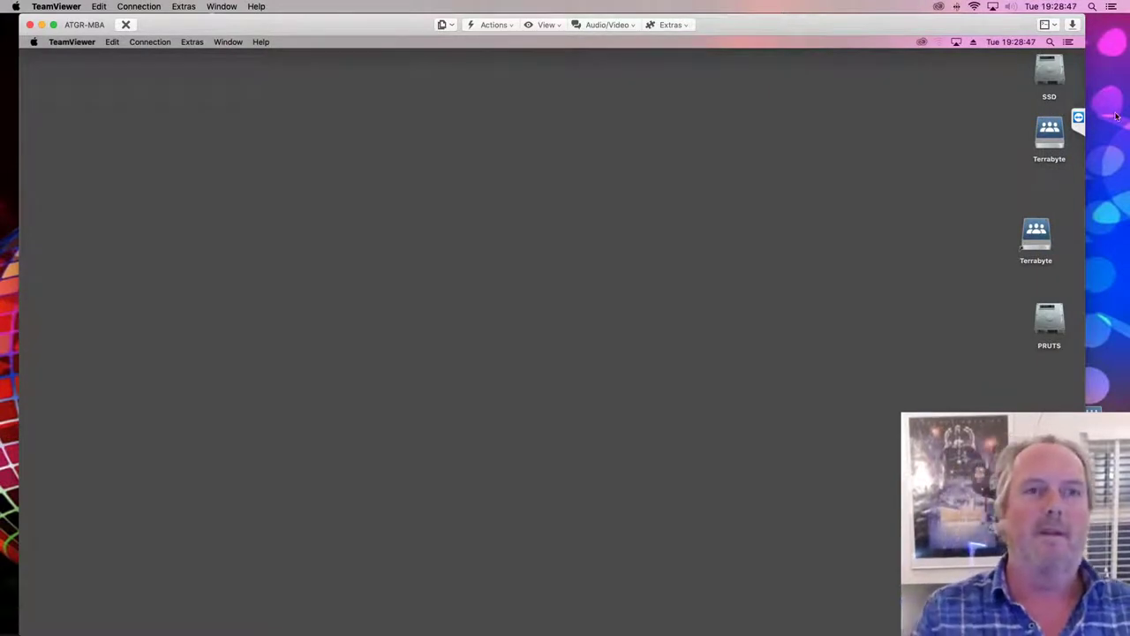
left_click(1045, 318)
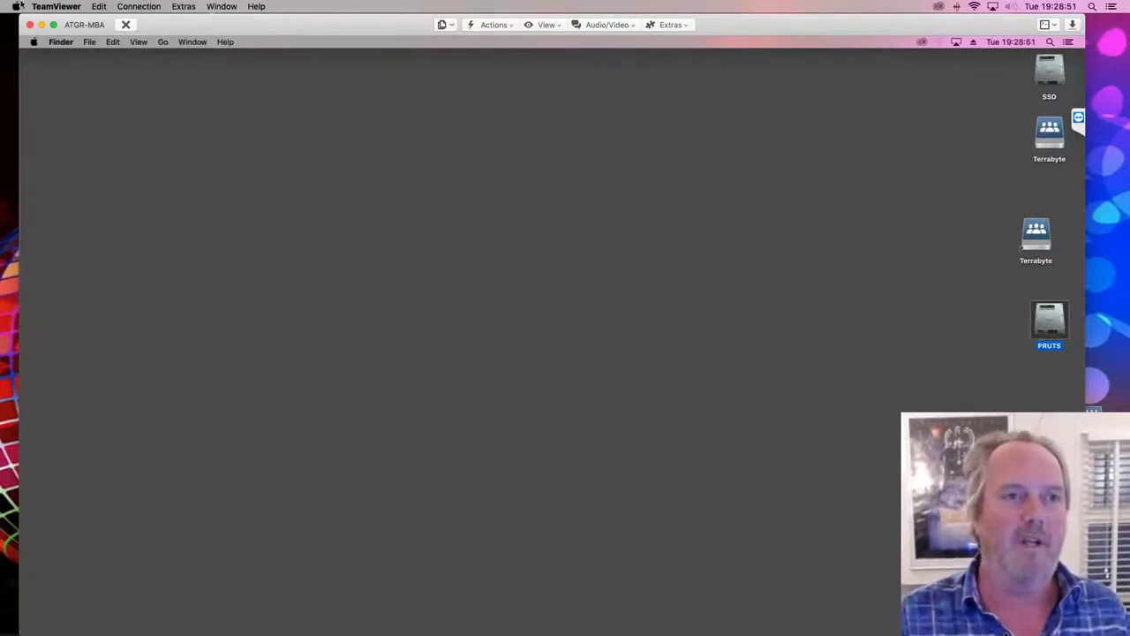
left_click(53, 24)
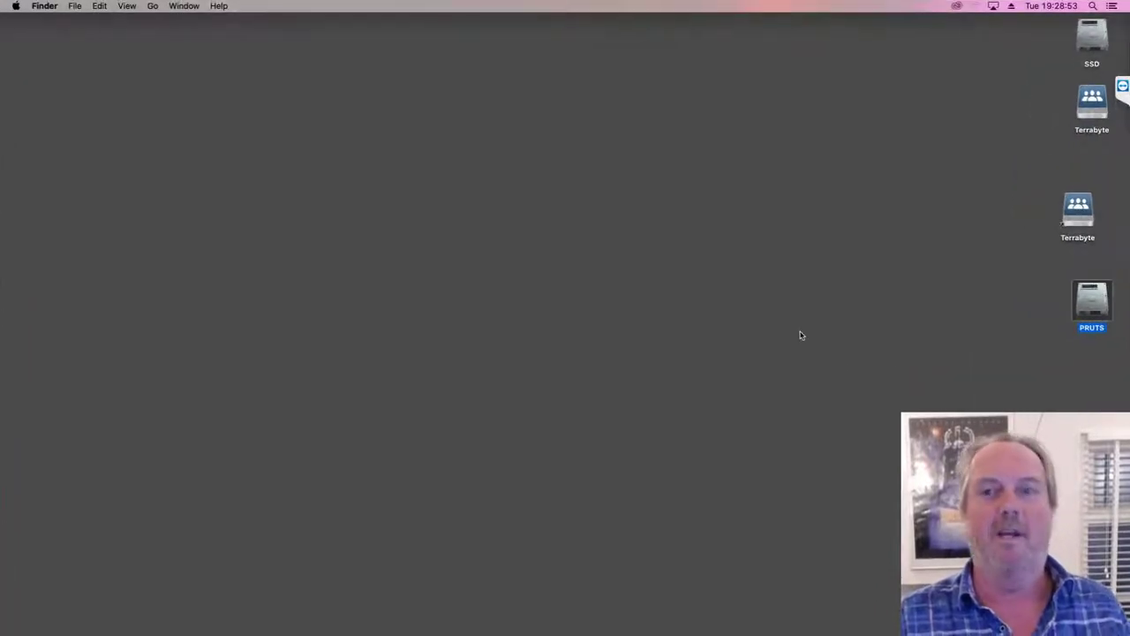
left_click(852, 373)
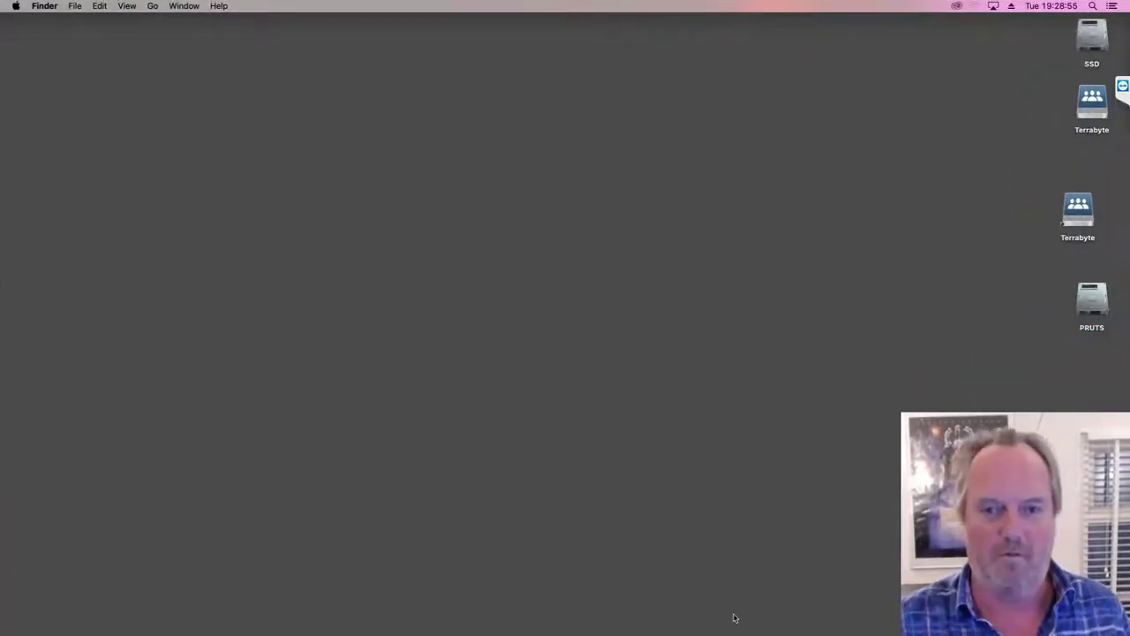
Step: Launch rekordbox on the remote Mac and decline updating My Settings on the device
mouse_move(618, 618)
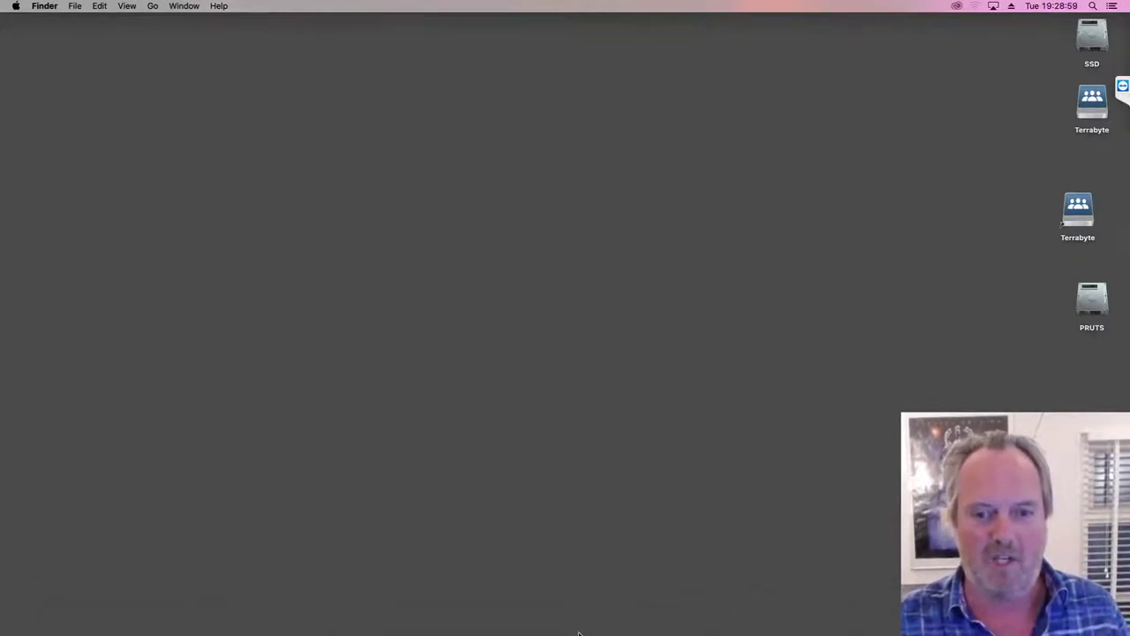
mouse_move(580, 628)
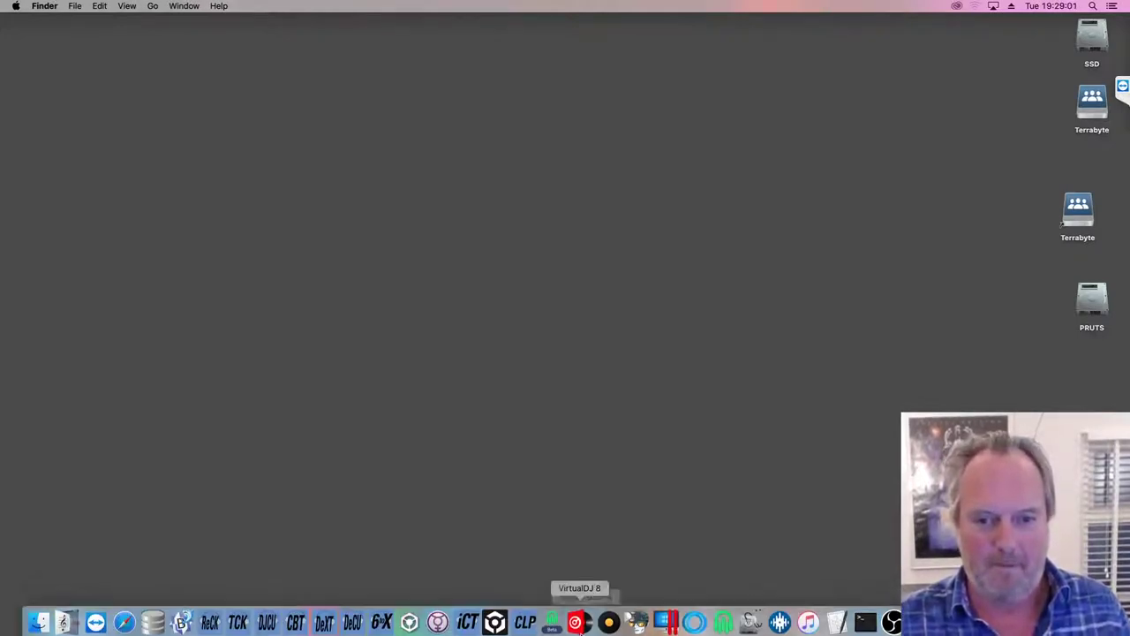
left_click(551, 610)
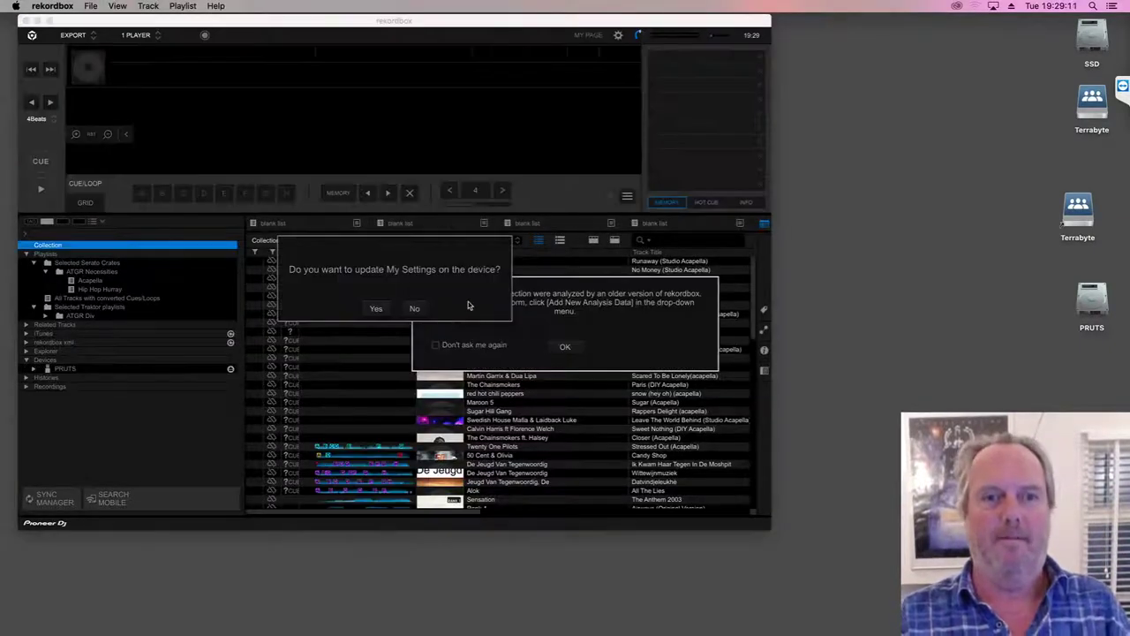
left_click(418, 307)
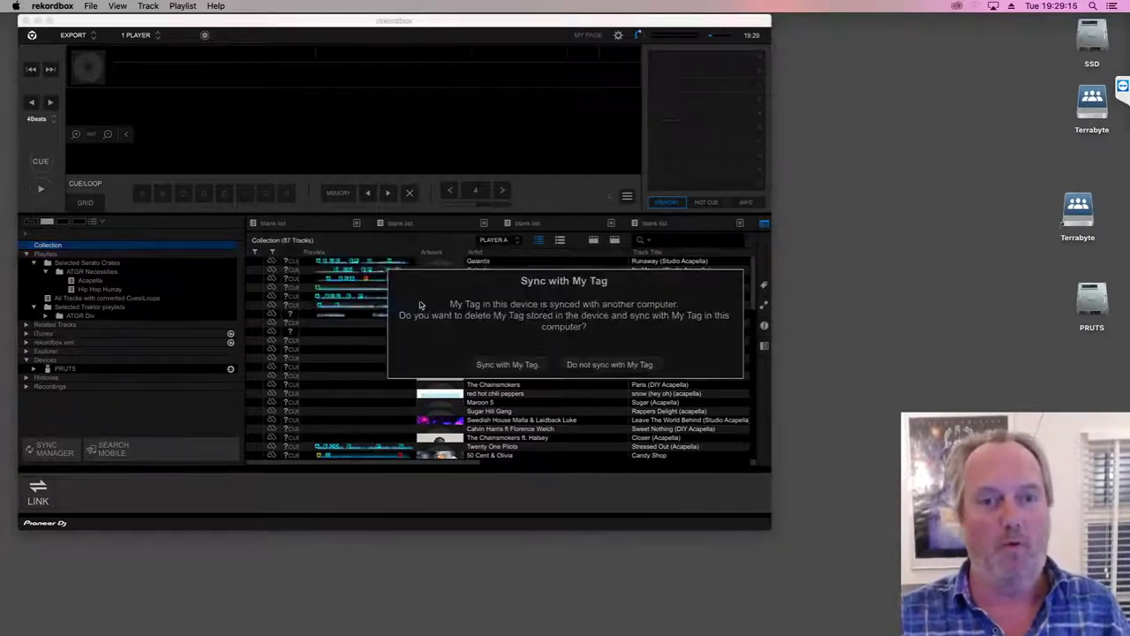